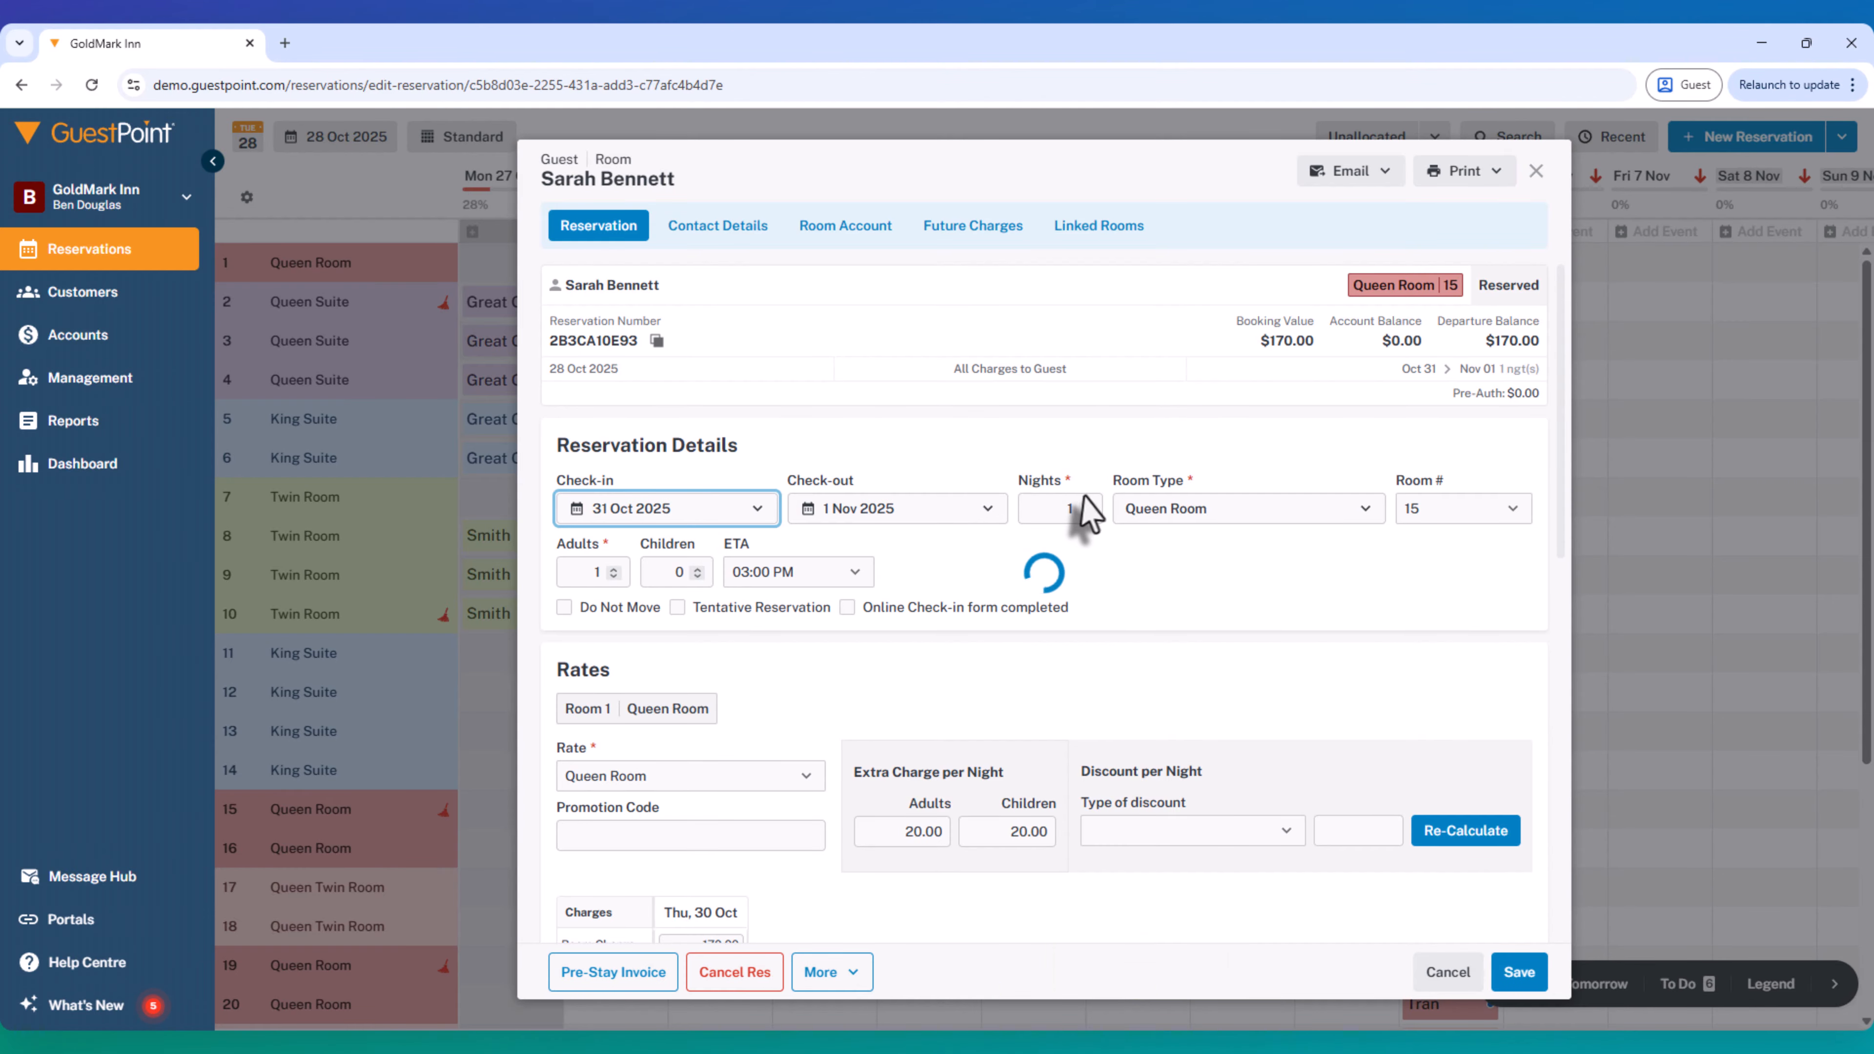
# - Set the Room 15 reservation to 2 nights from 31 Oct 2025
pyautogui.click(1085, 506)
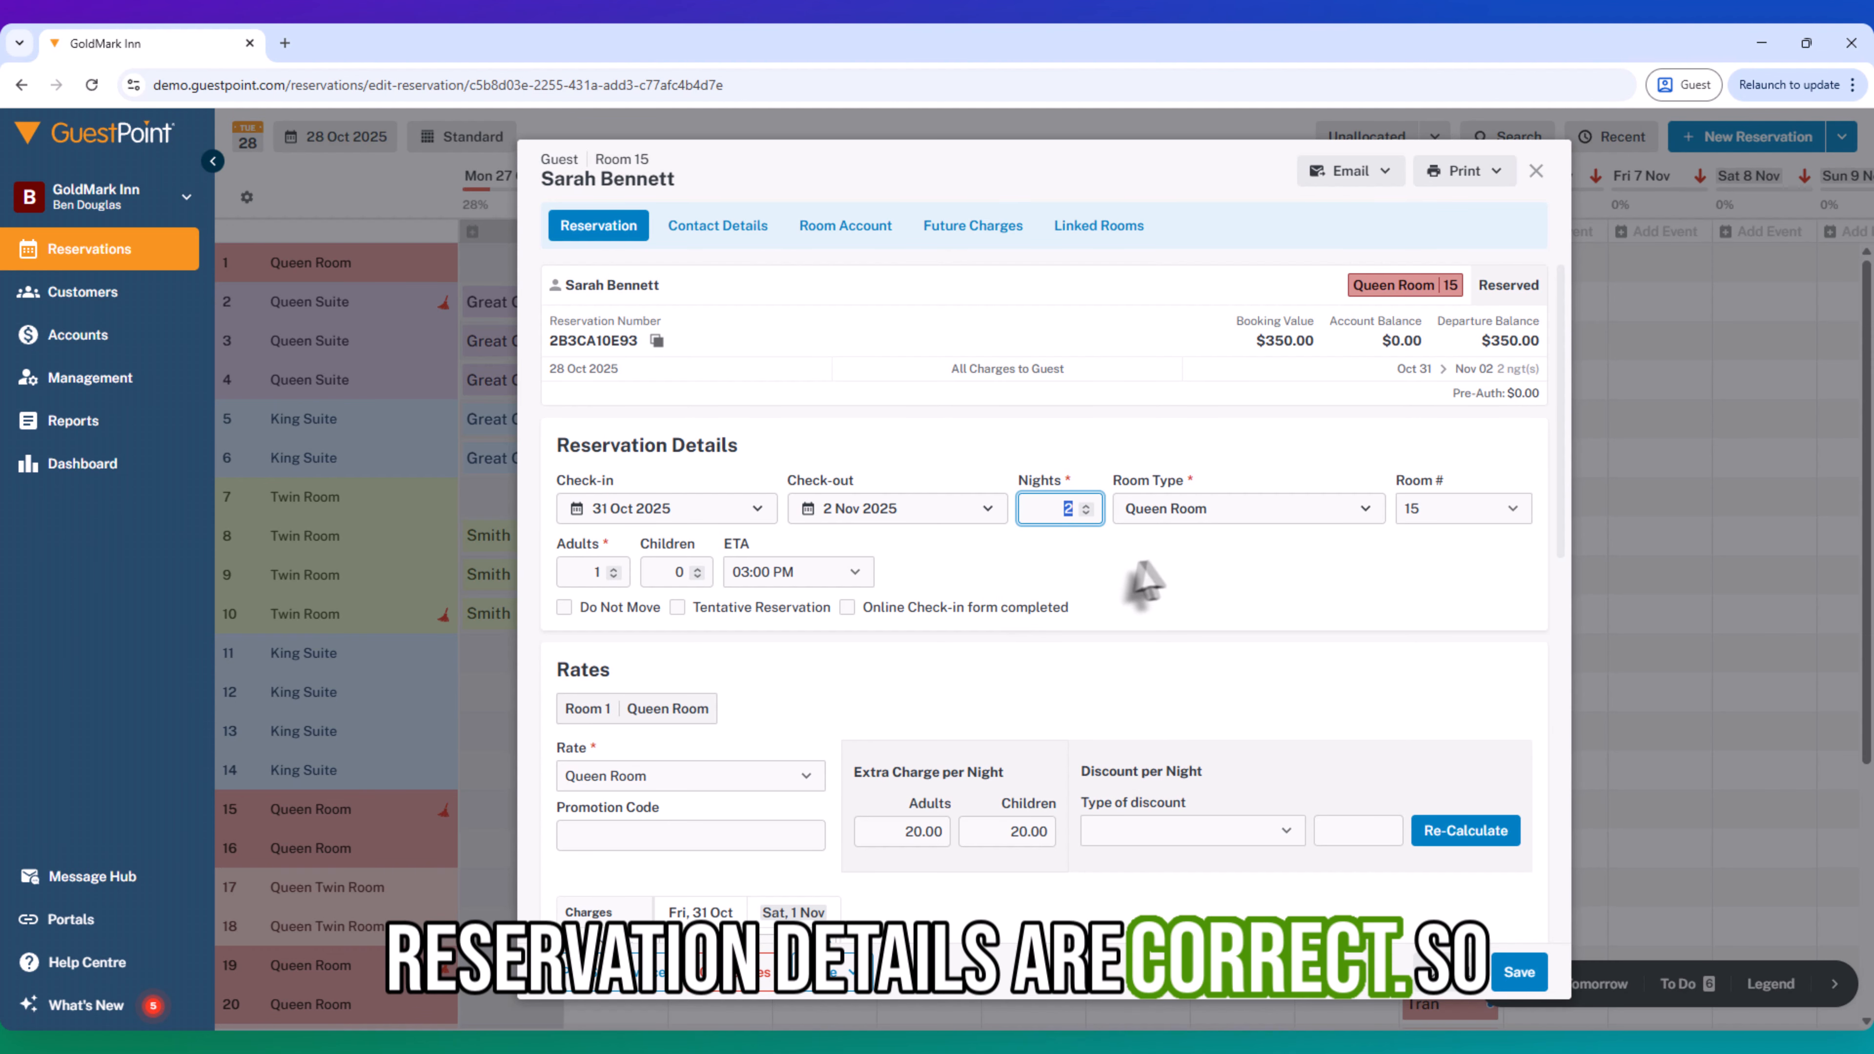
pyautogui.click(1213, 587)
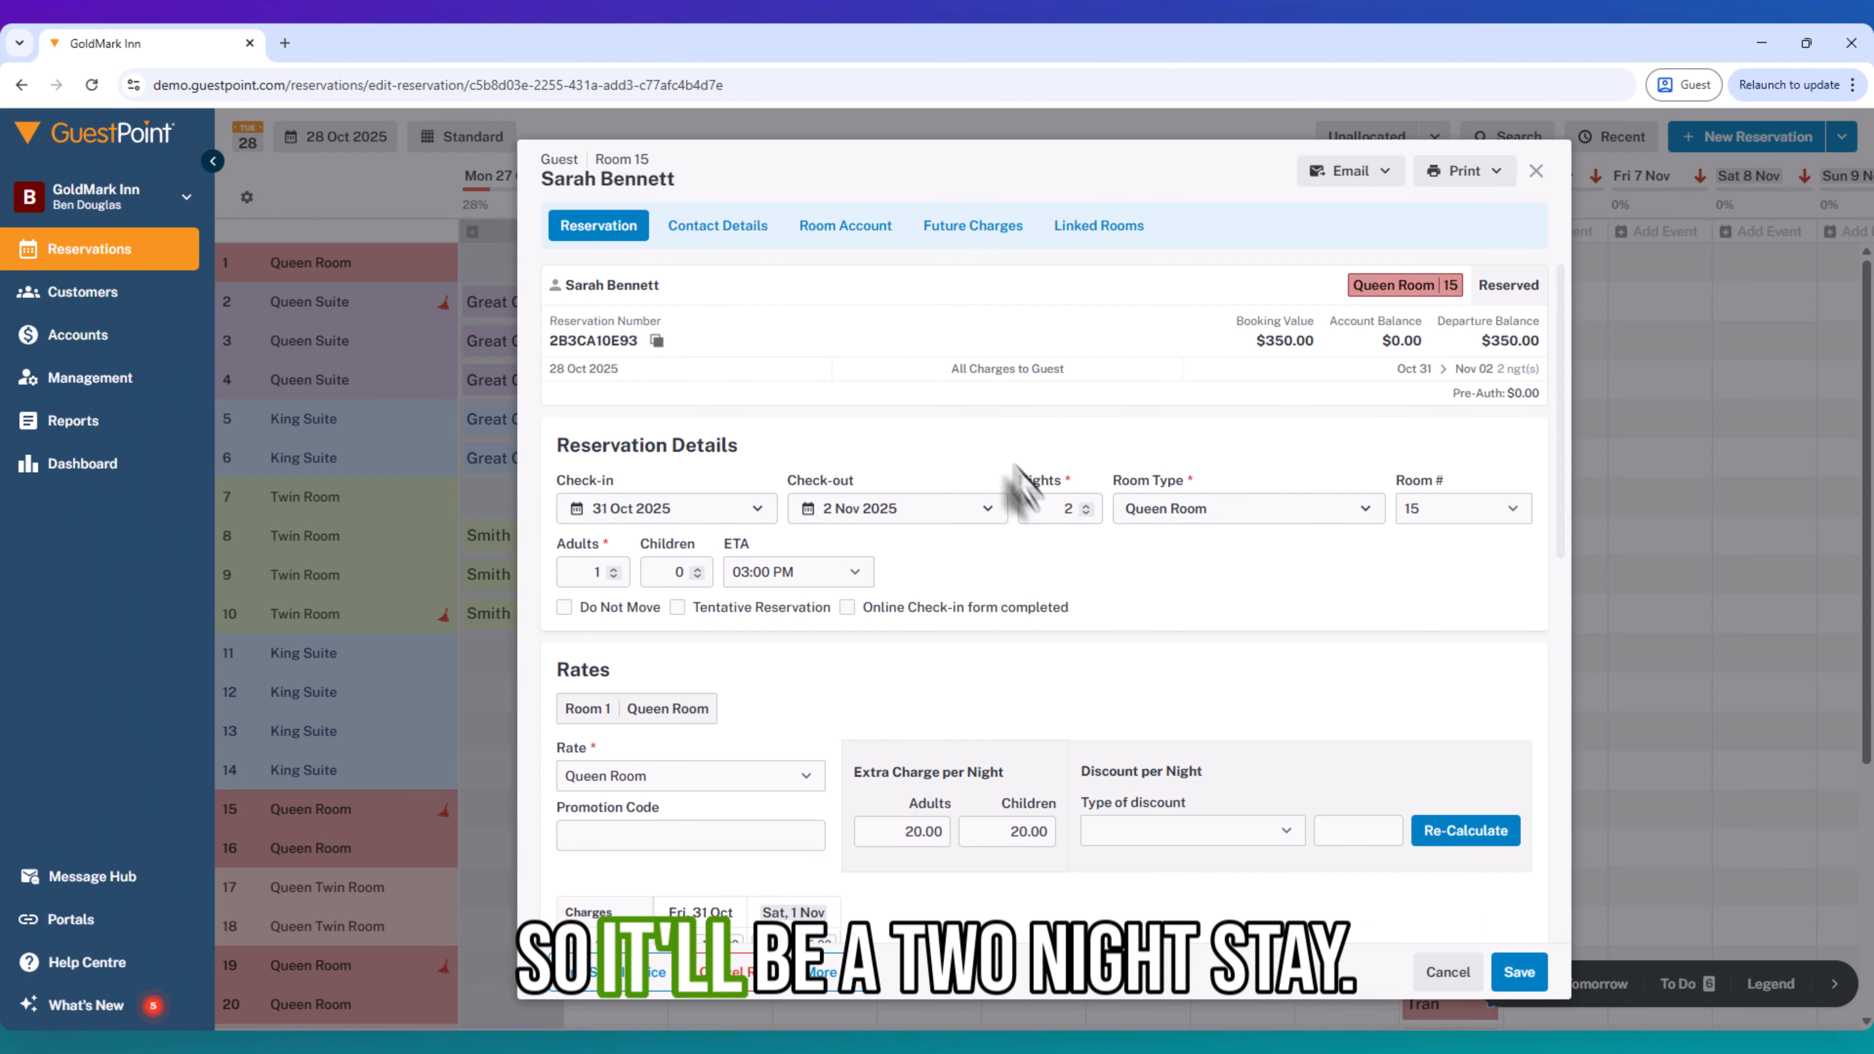
# - Add the housekeeping note "Guest suffers Asthma, extra clean - ensure under bed is vacuumed, no feather pillows, mattress toppers or duvets (doona's)."
pyautogui.scroll(-8, 1111, 715)
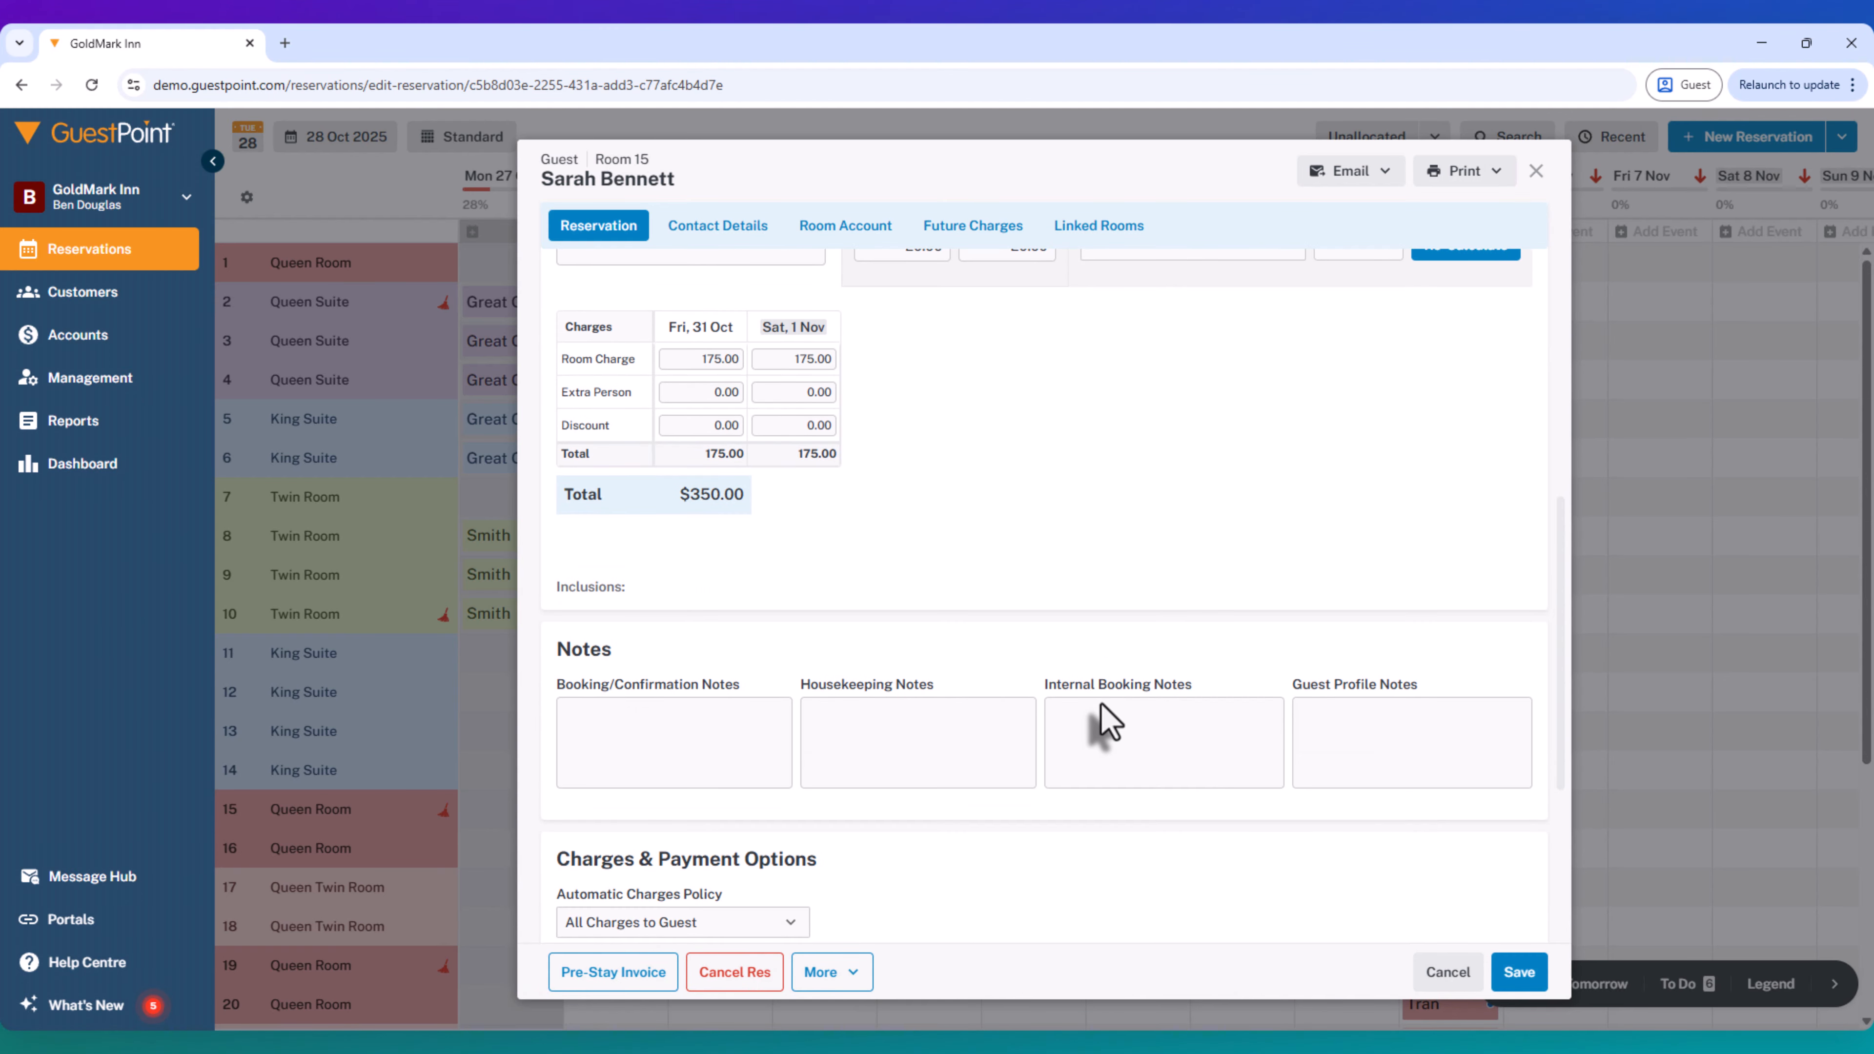
pyautogui.click(619, 739)
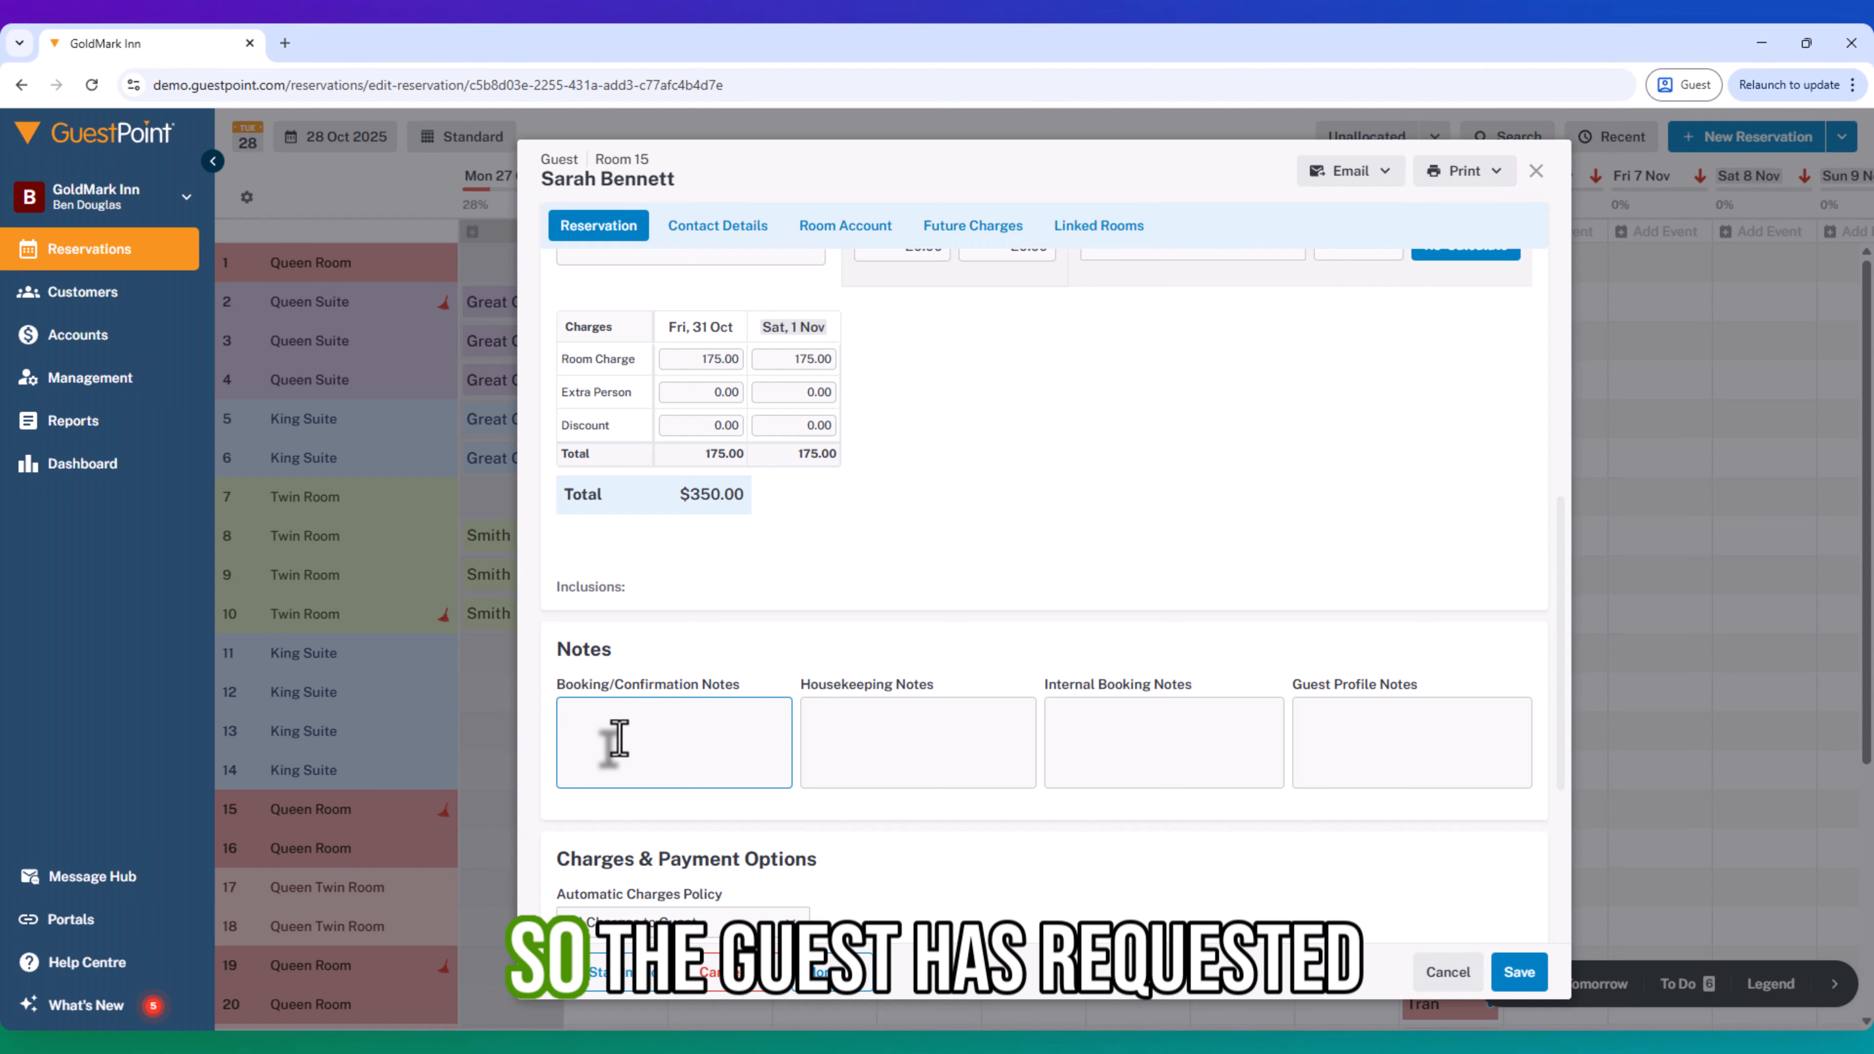
pyautogui.click(1114, 737)
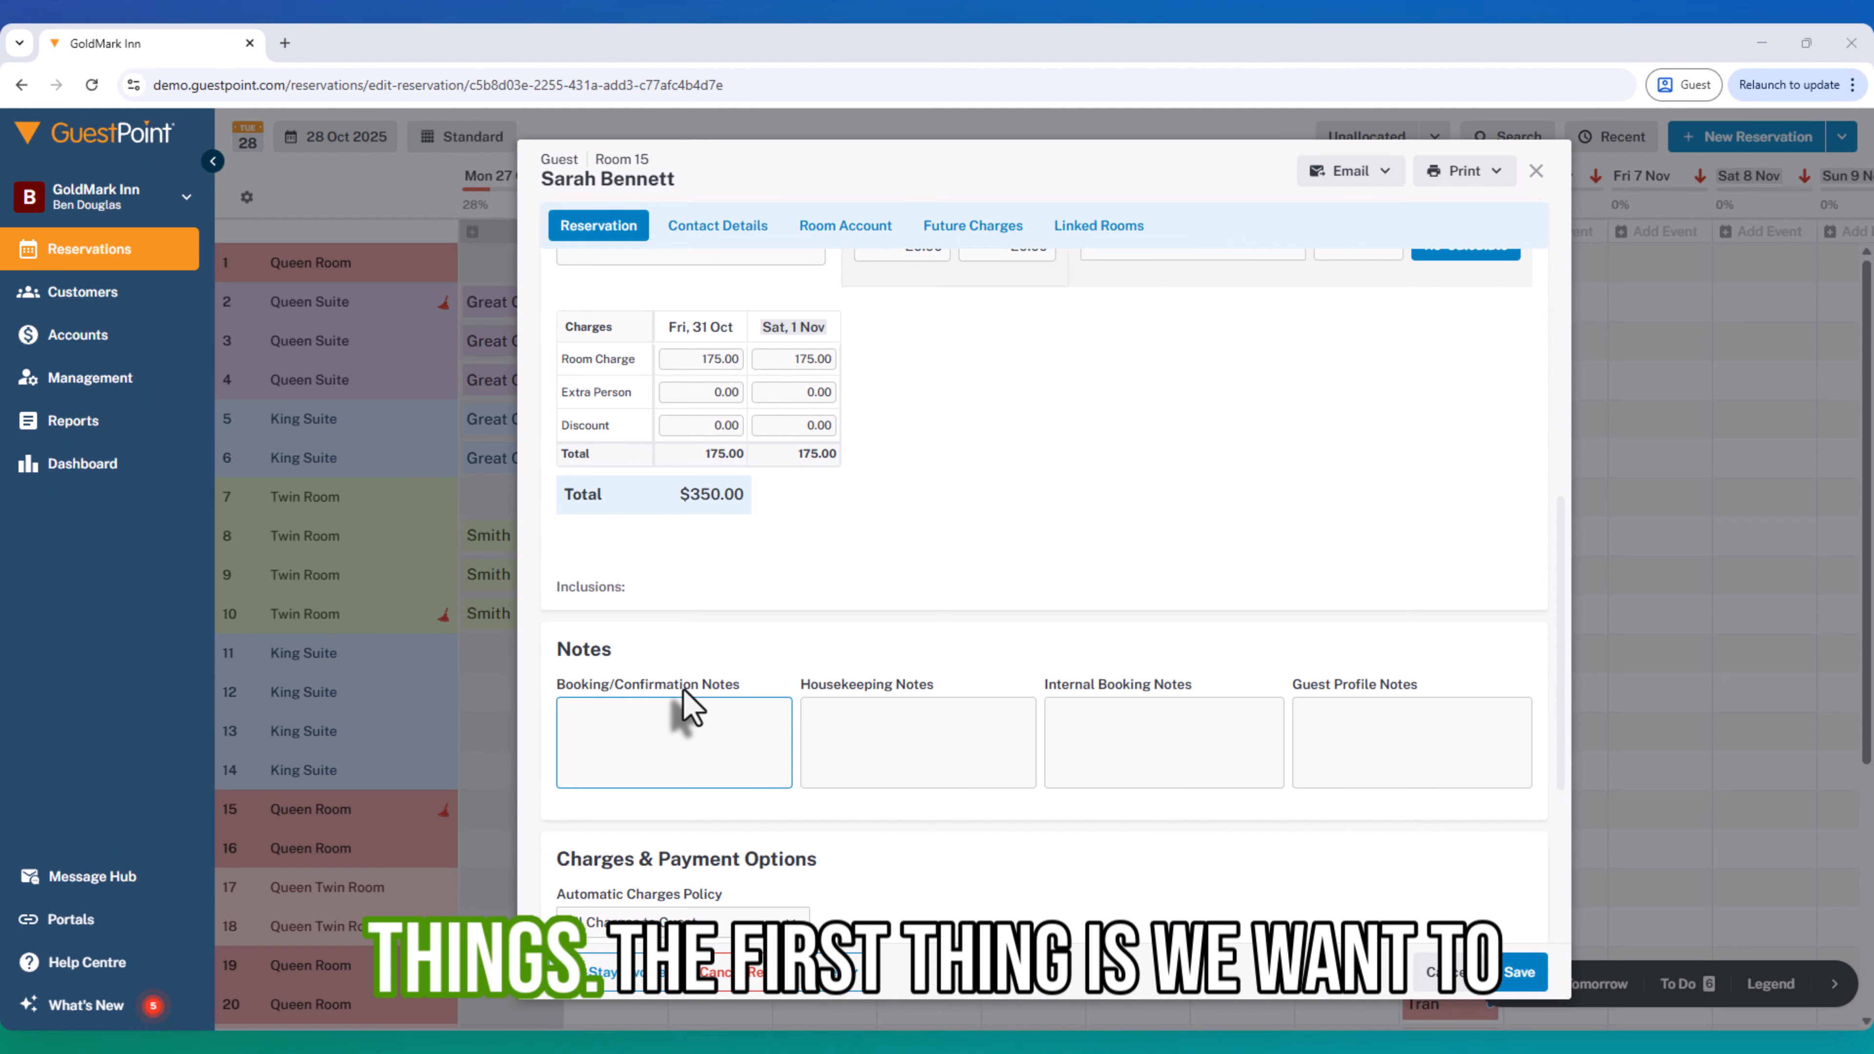
pyautogui.click(828, 731)
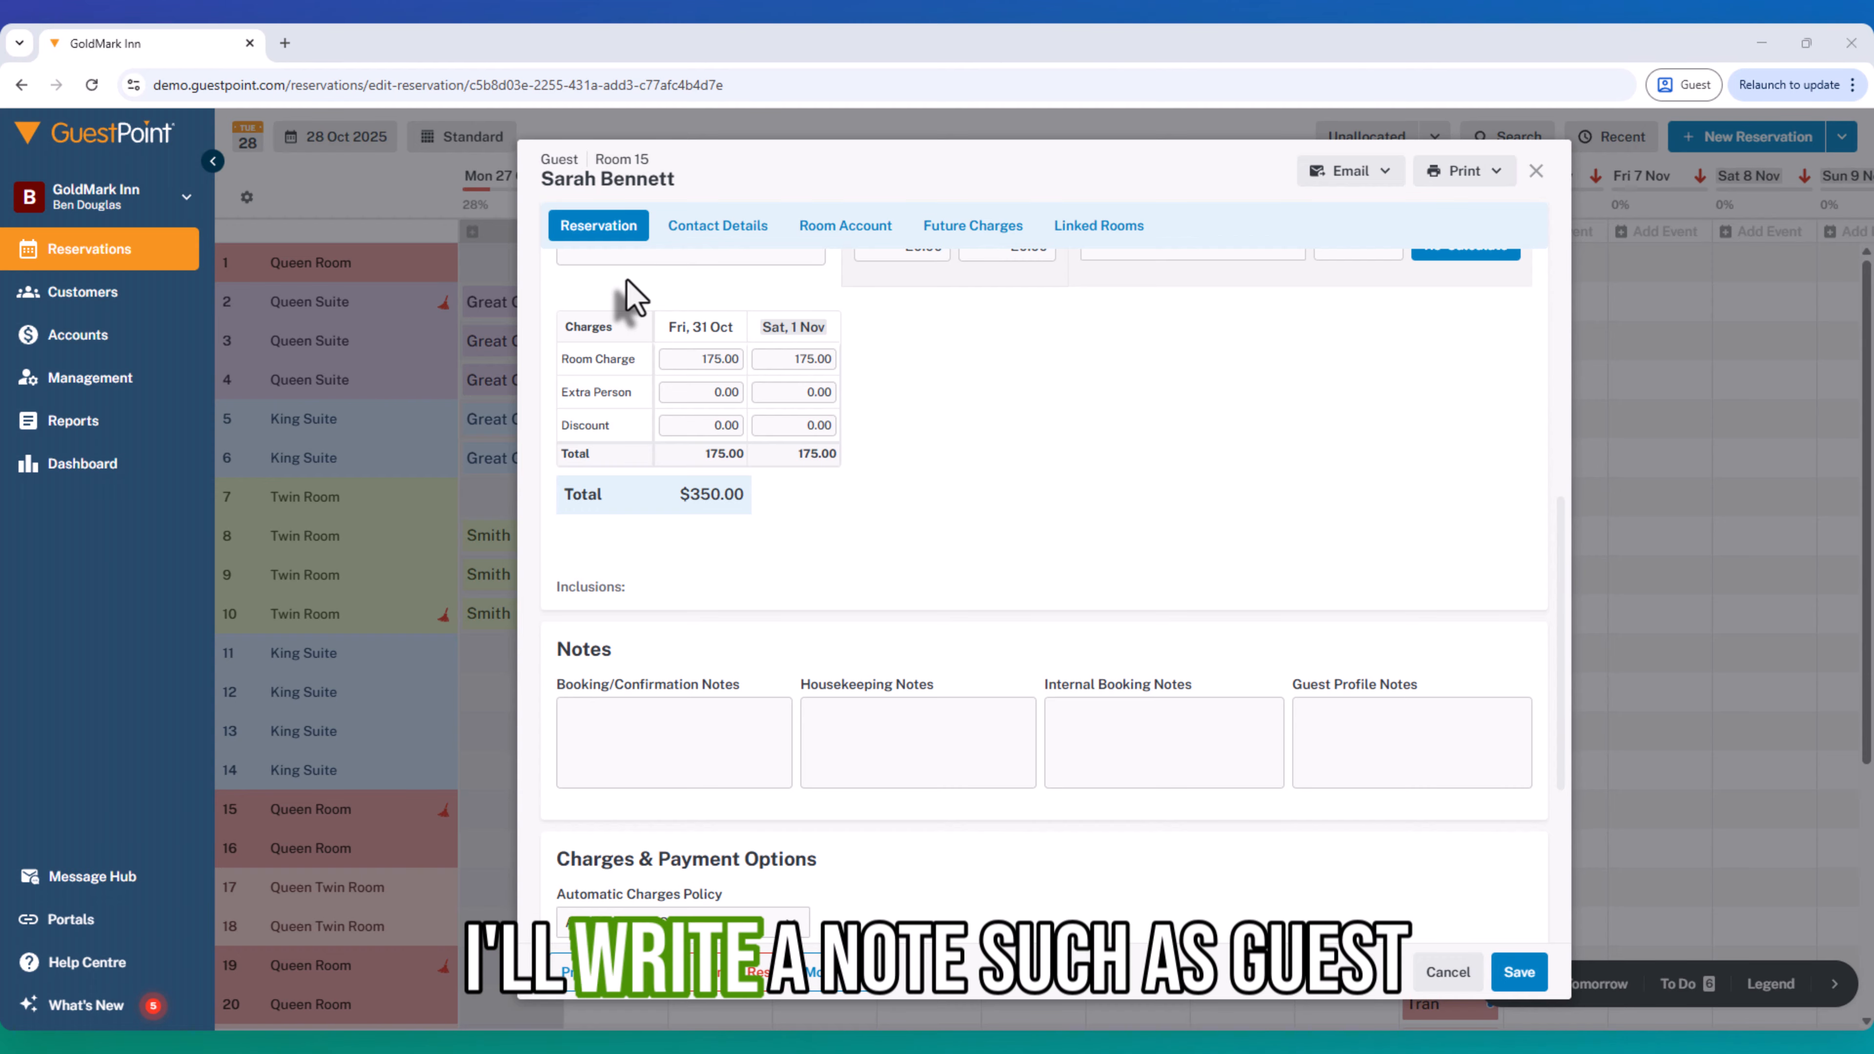
pyautogui.click(807, 720)
pyautogui.write("Guest suffers Asthma, extra clean - ensure under beds is vacuumed, no feather pillows, mattress toppers or duvets (doona's),")
pyautogui.moveTo(812, 713); pyautogui.dragTo(953, 714)
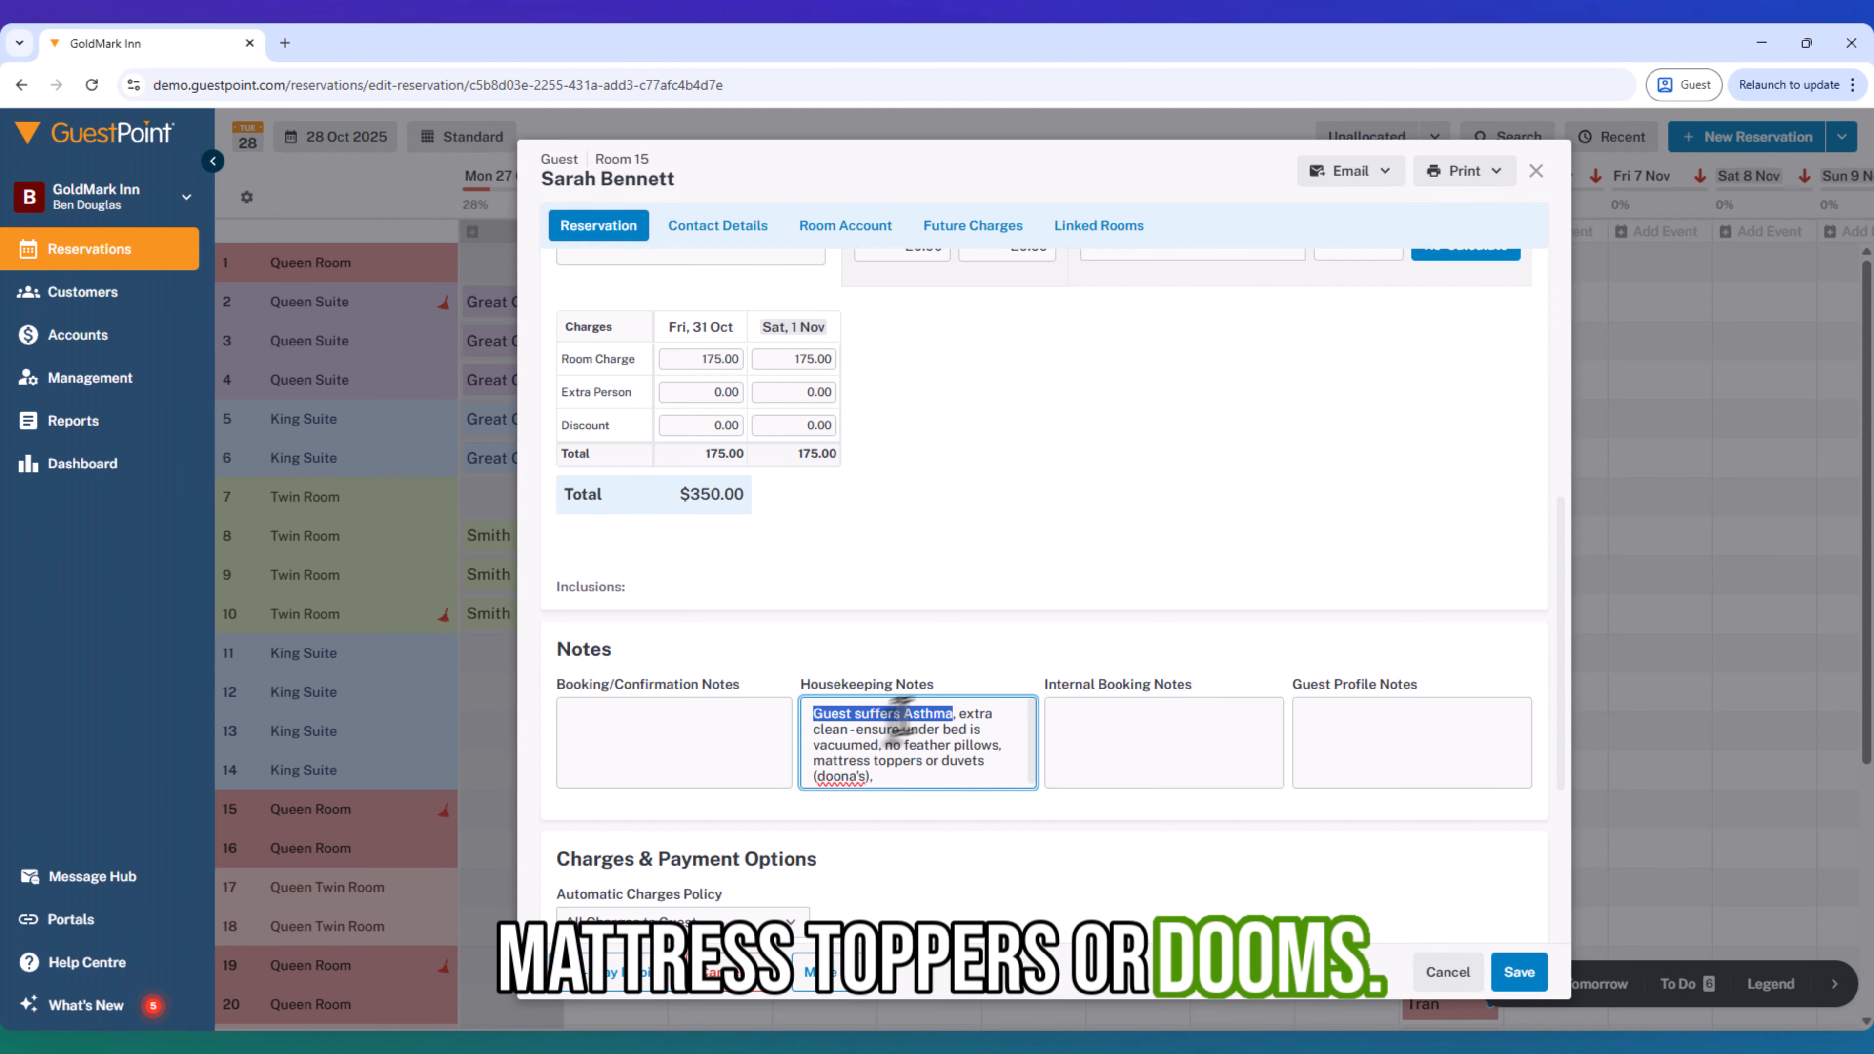
pyautogui.click(900, 779)
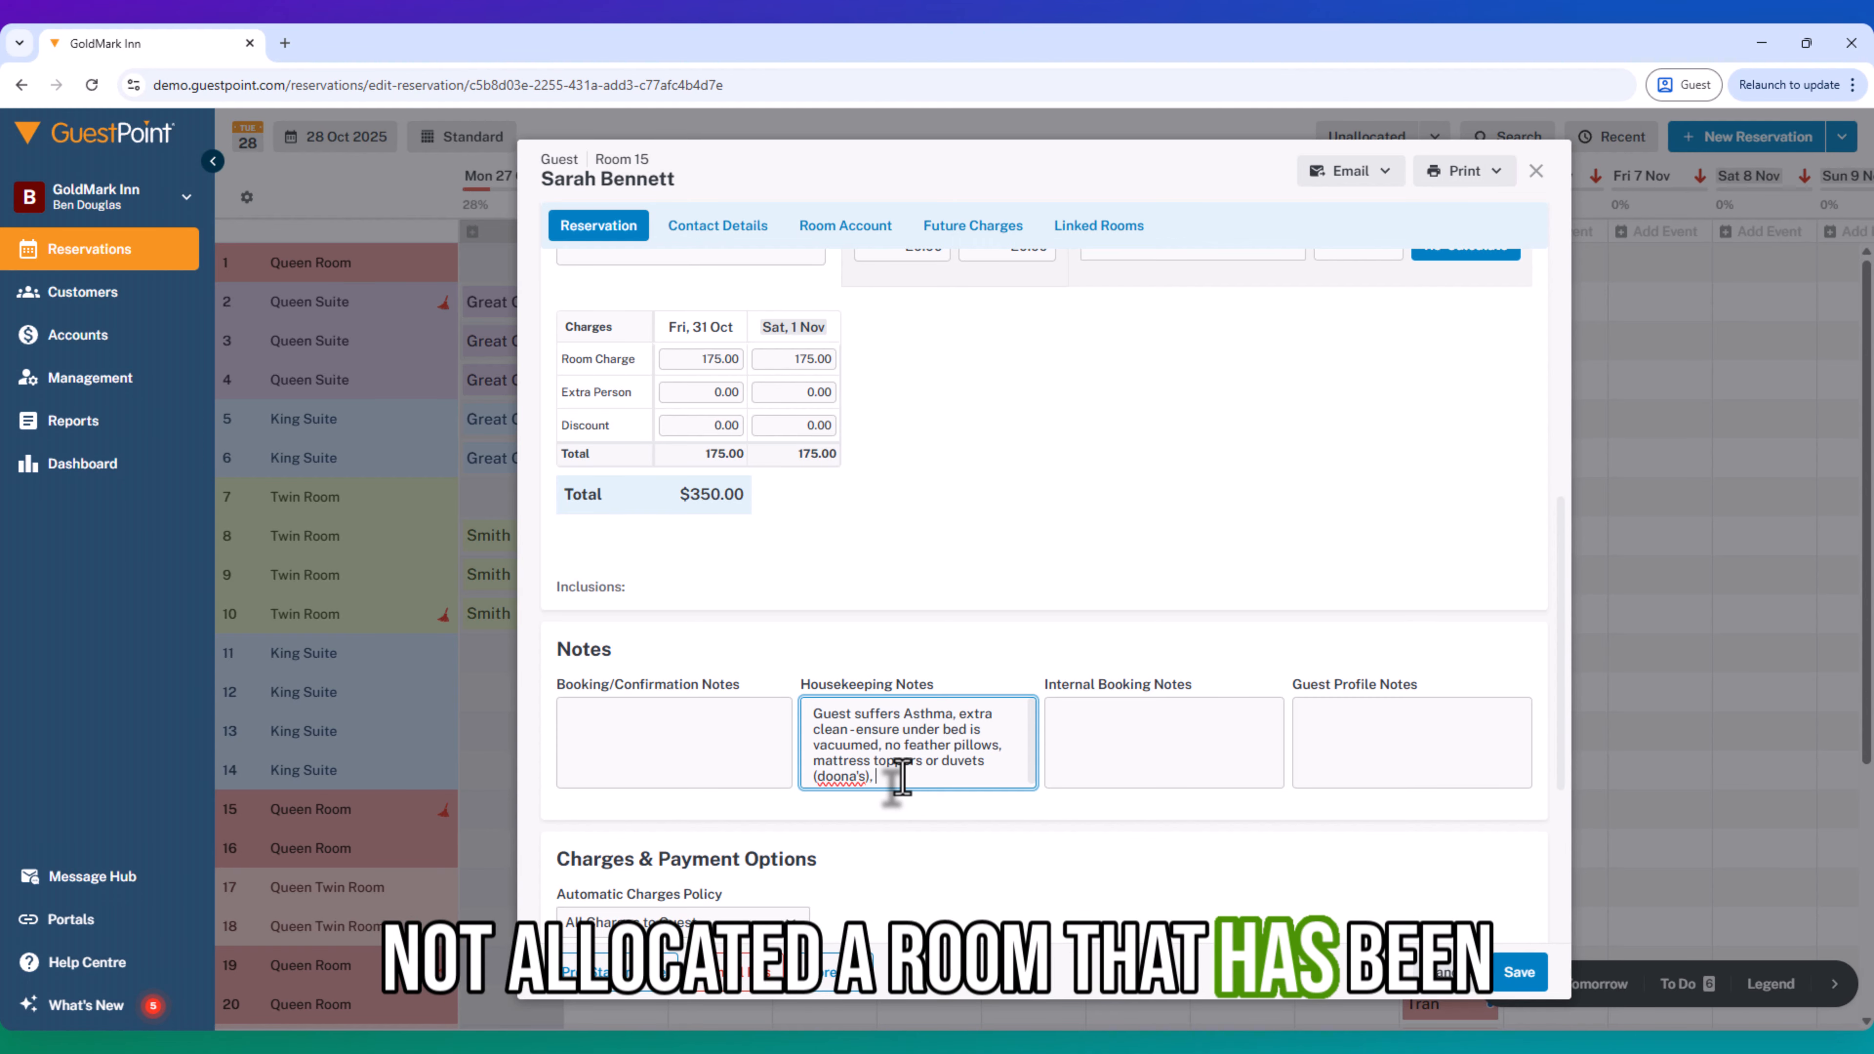
# - Paste the prepared note about the guest's condition into the Guest Profile Notes
pyautogui.click(1351, 756)
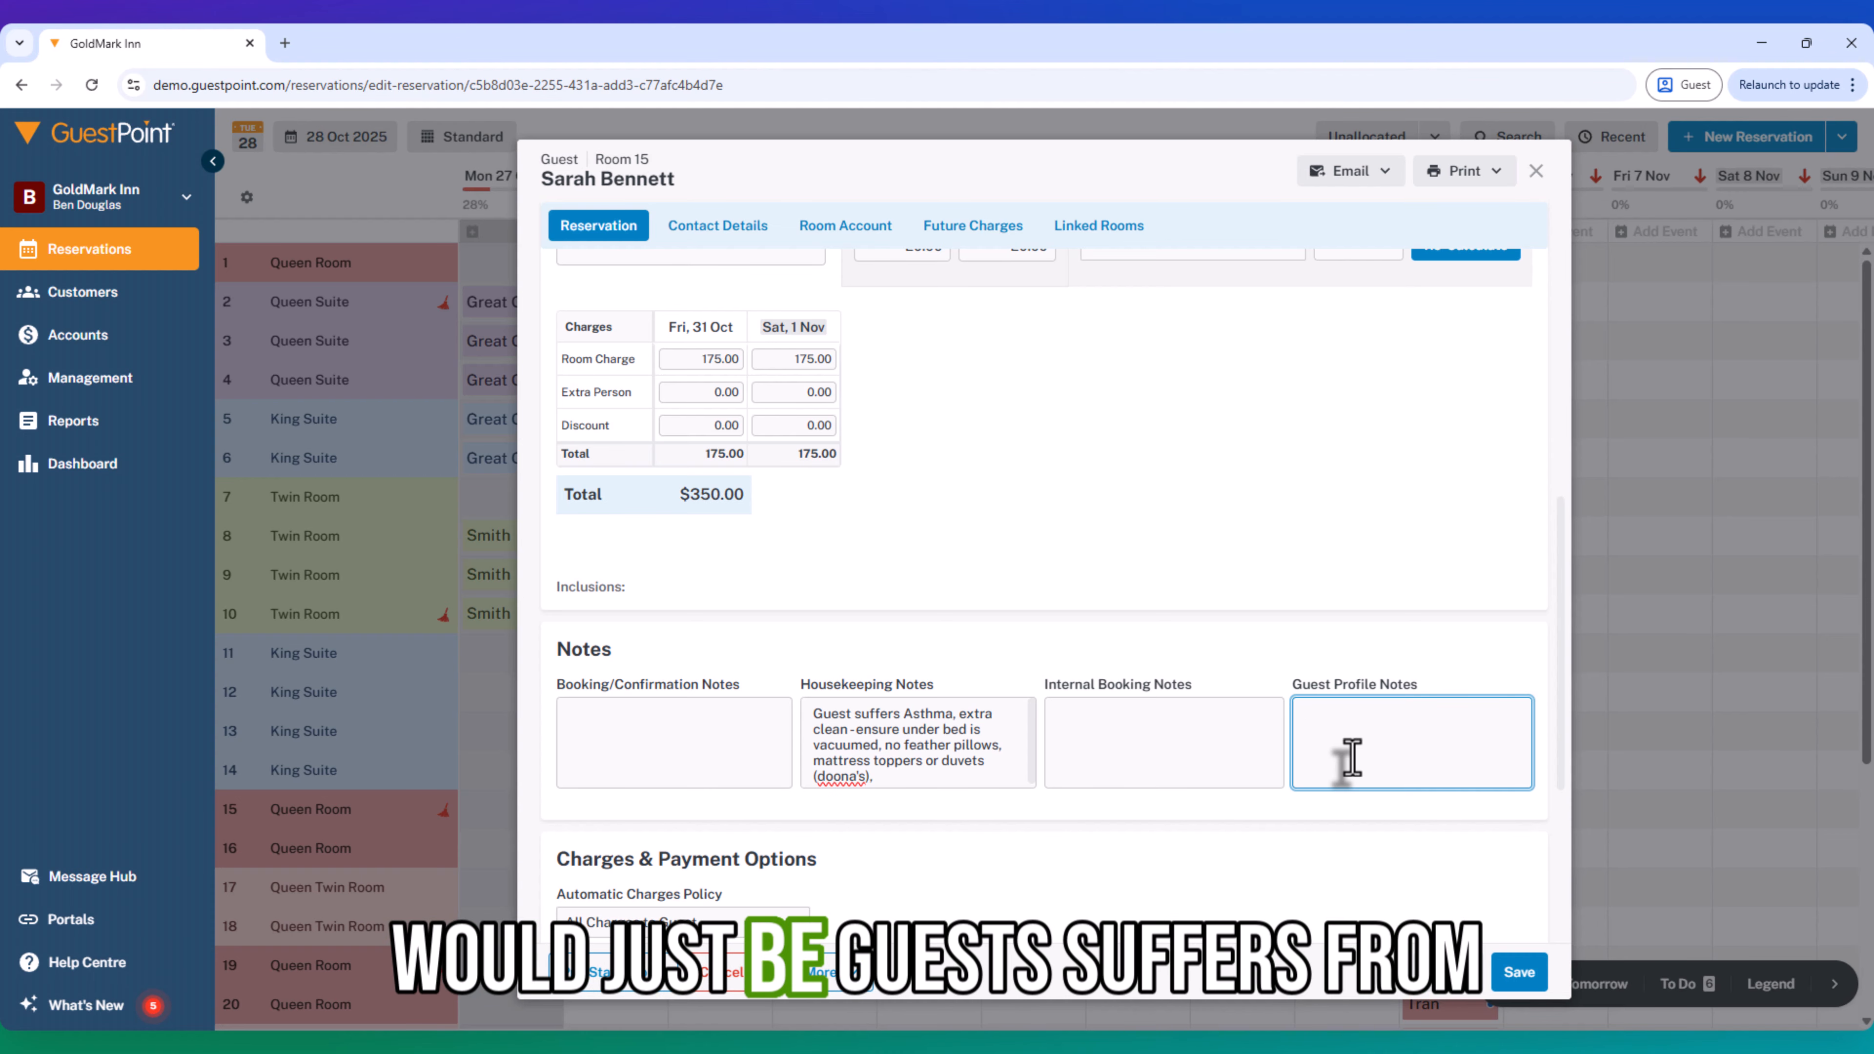
pyautogui.write('Guest suffers from Asthma')
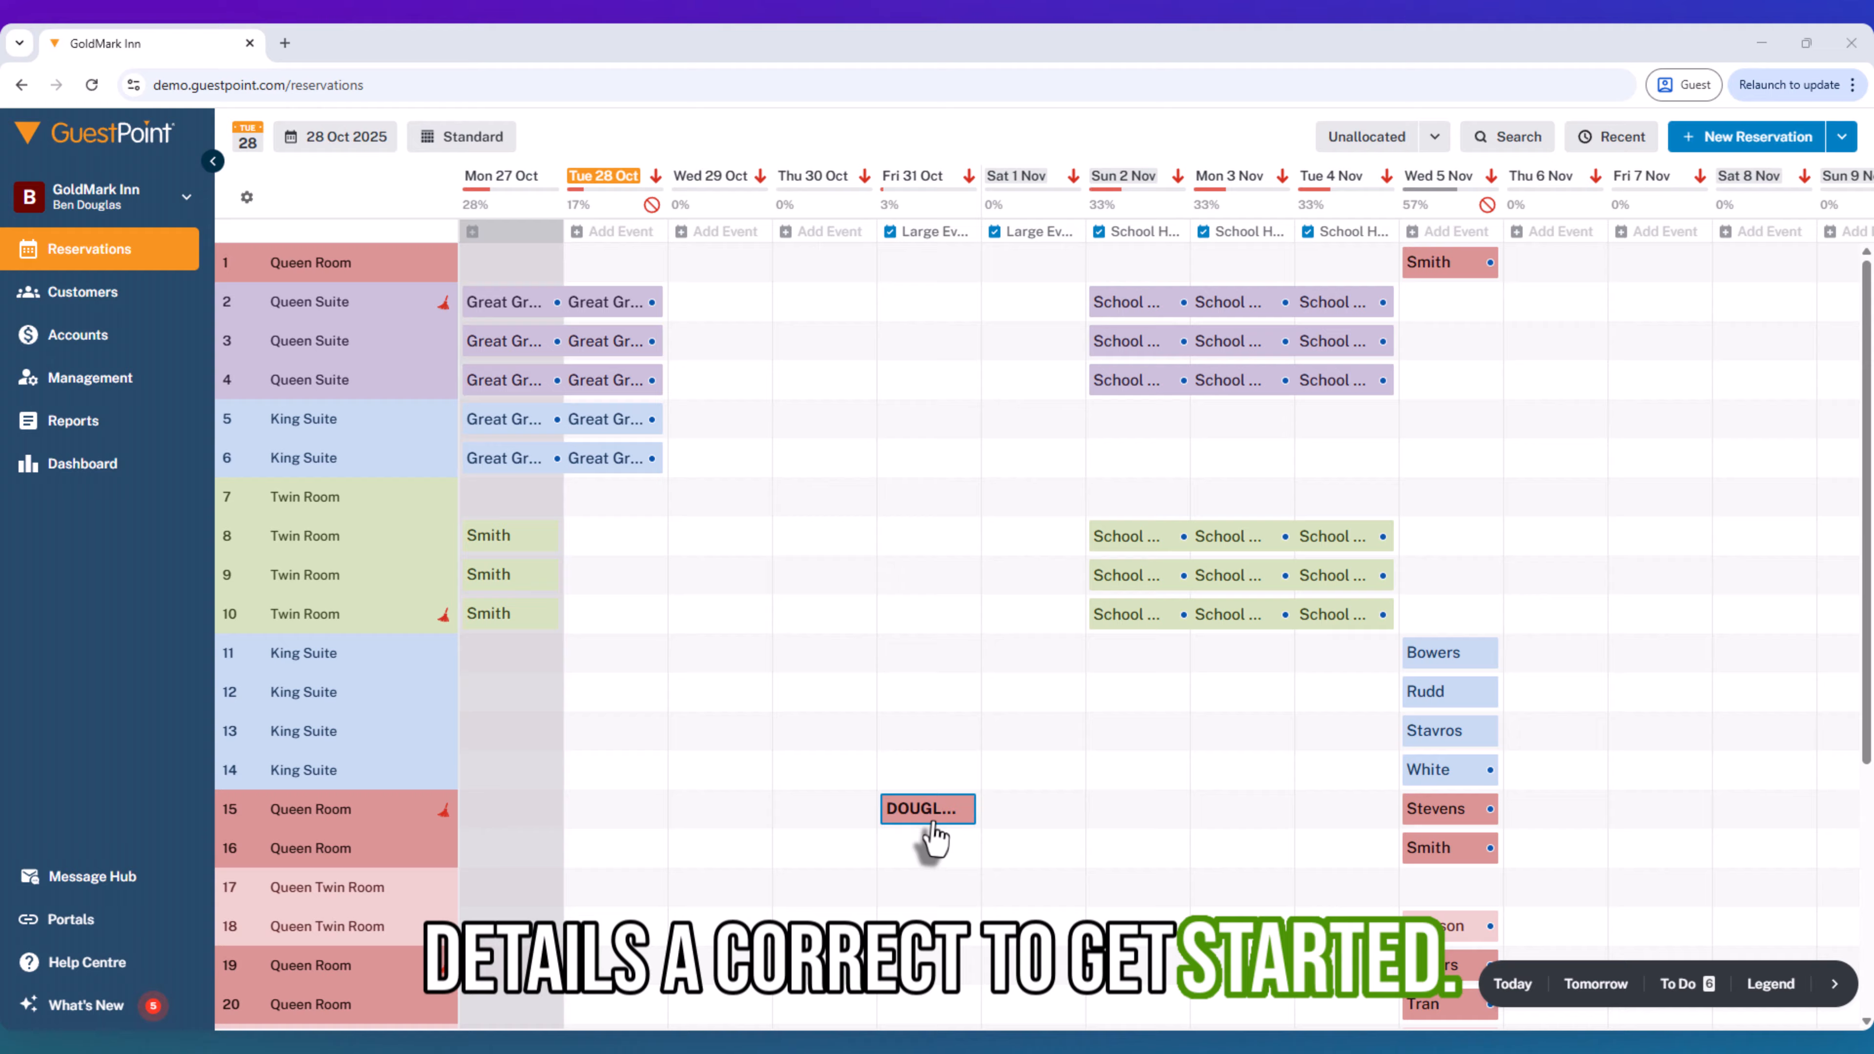
# - Open the Room 15 reservation on Fri 31 Oct and check its check-in date of 31 Oct 2025, rates and charges
pyautogui.click(928, 809)
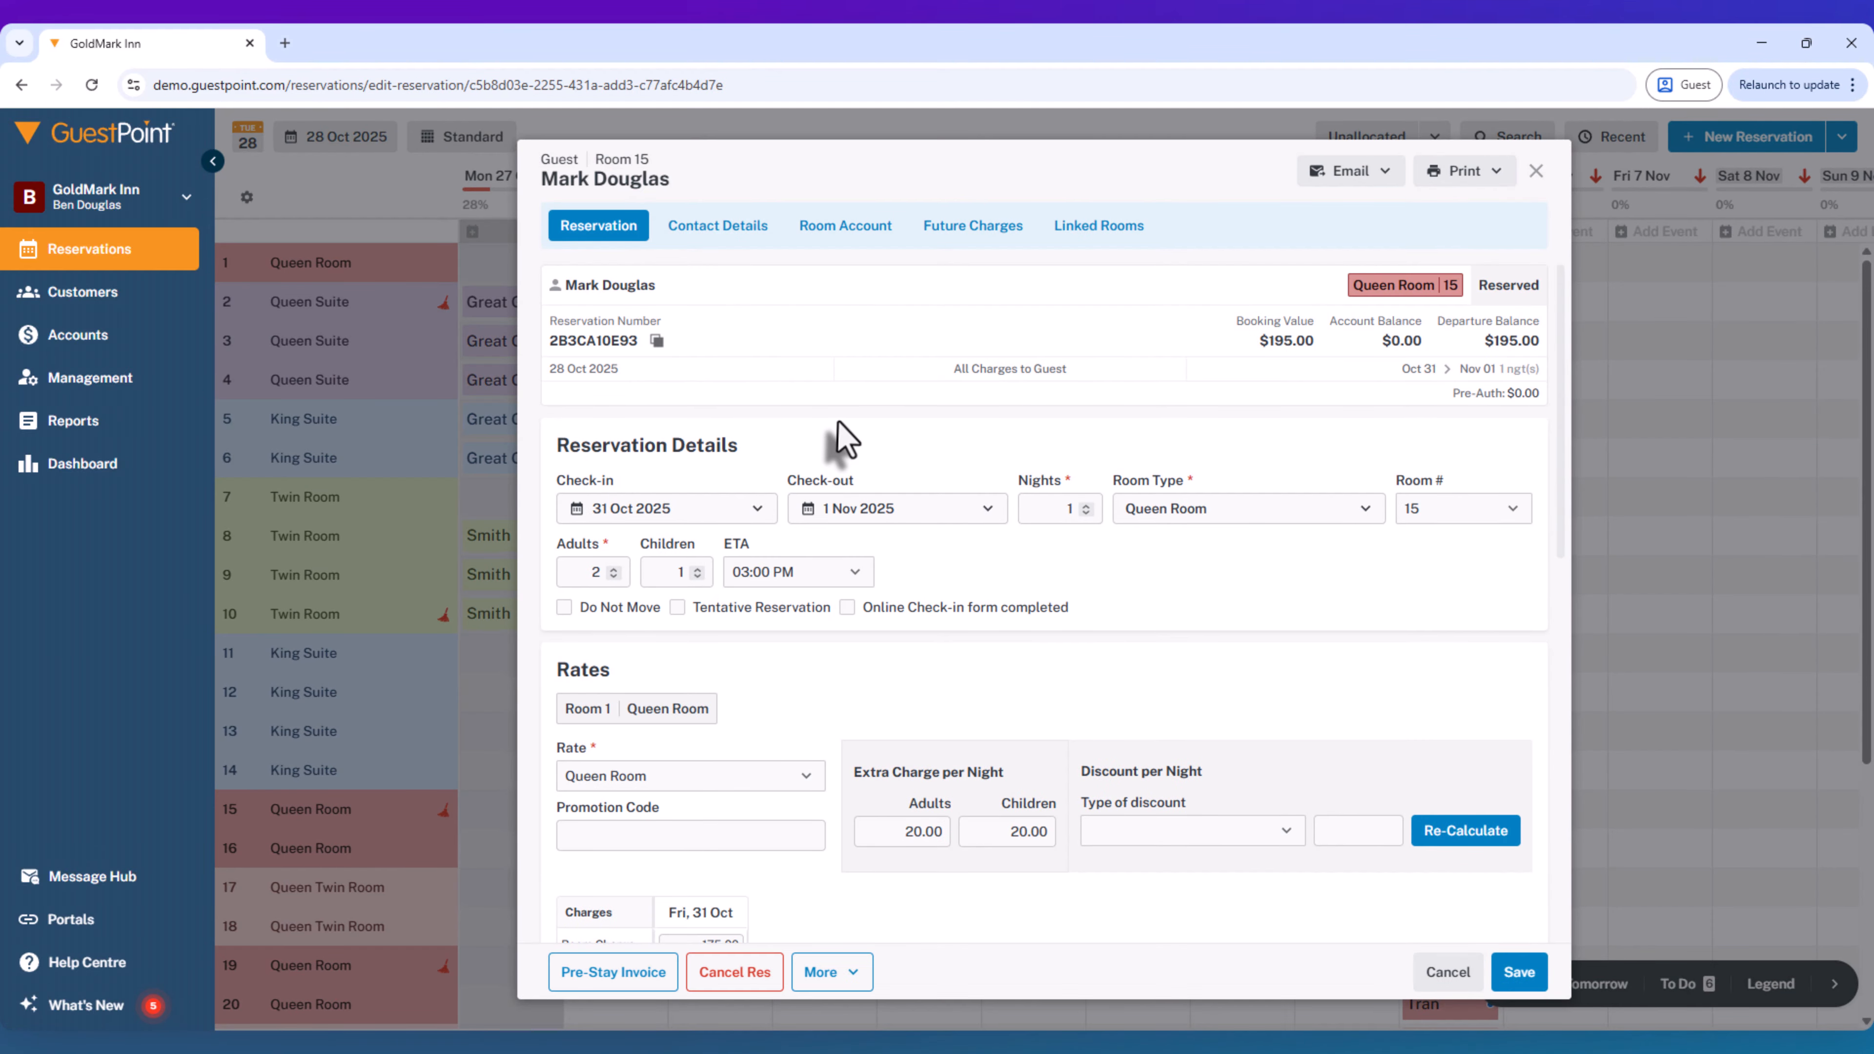
pyautogui.click(672, 521)
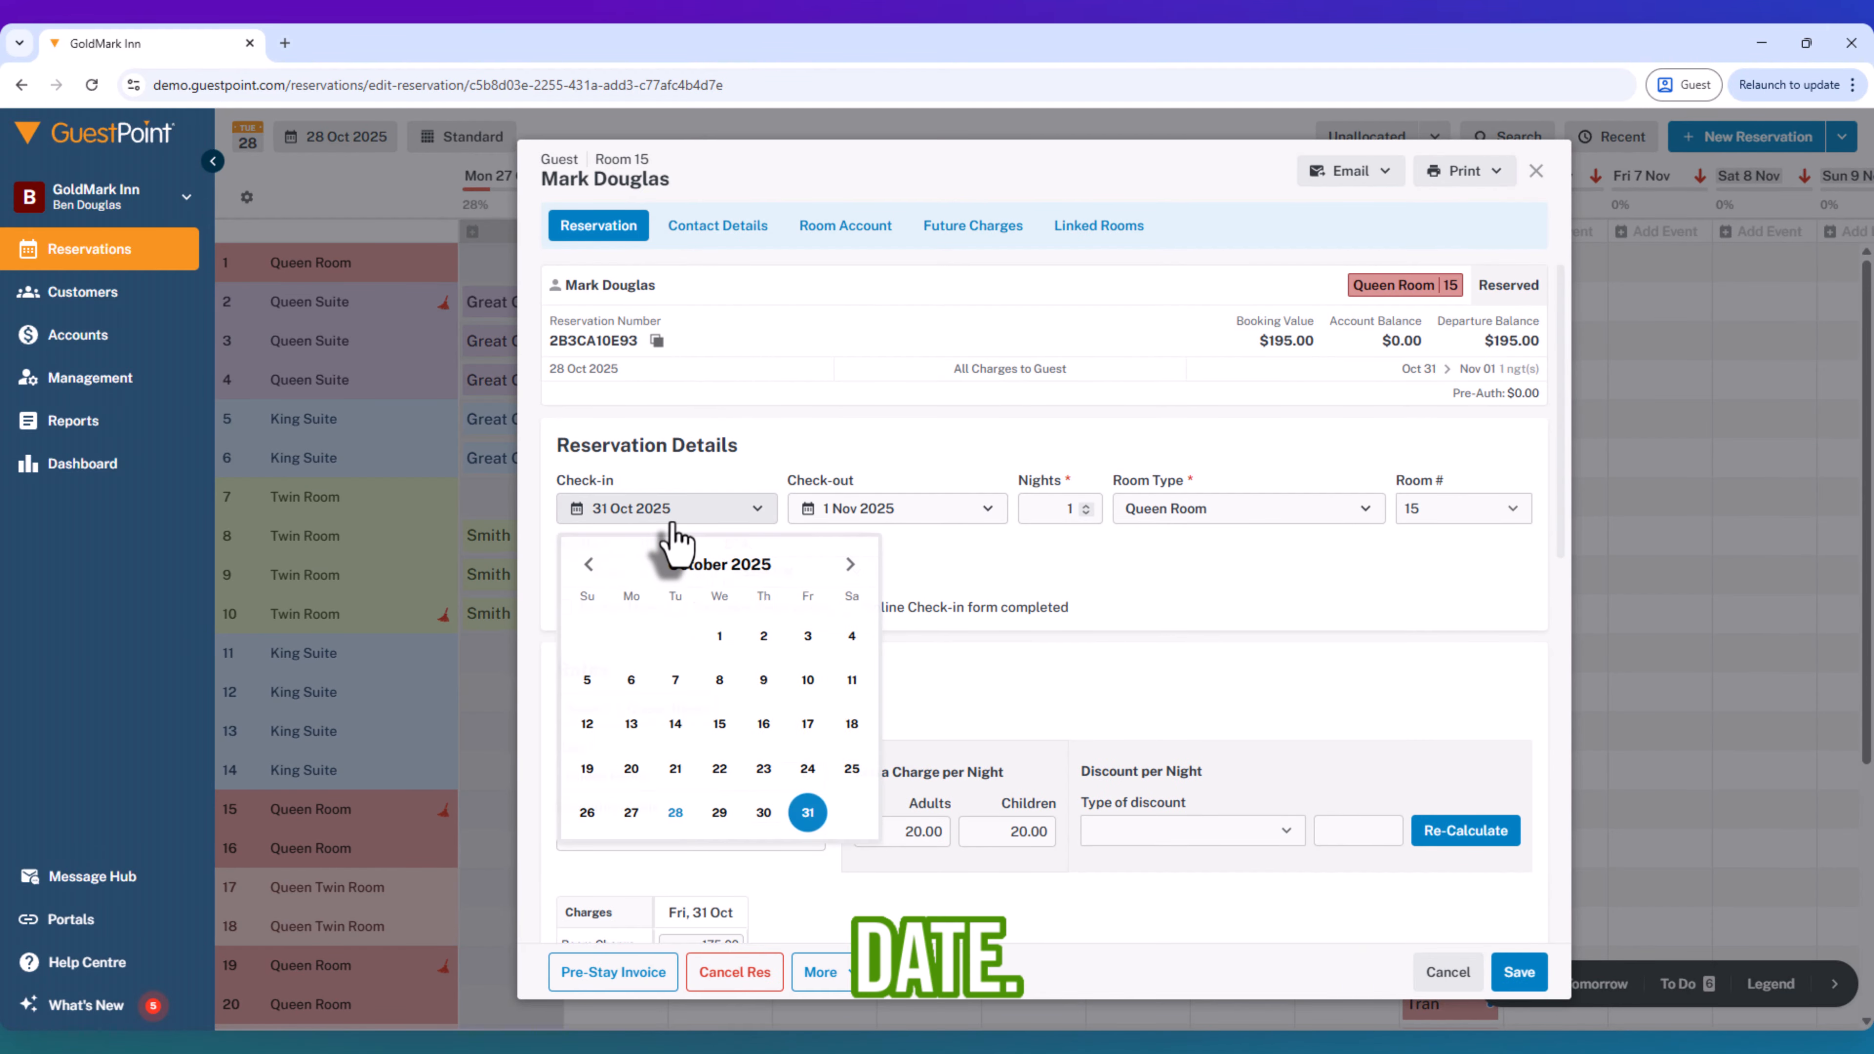
pyautogui.click(808, 815)
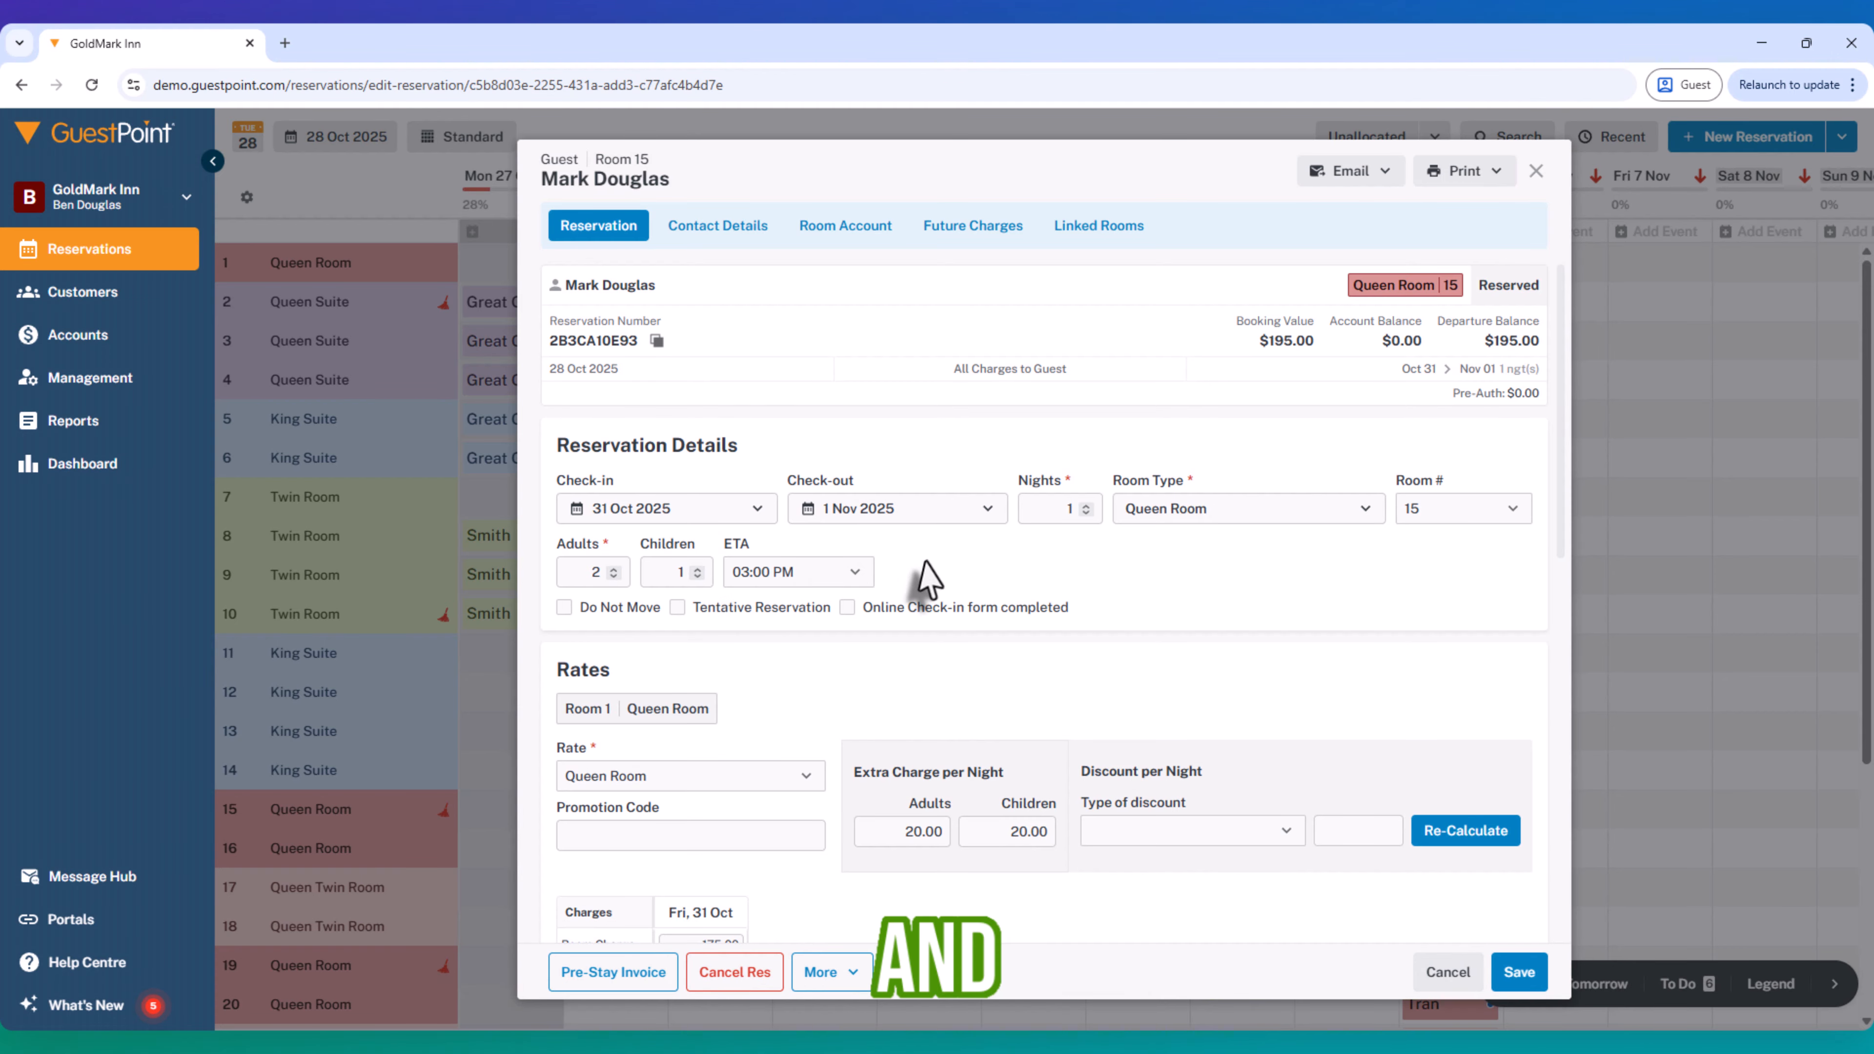
pyautogui.scroll(-2, 823, 612)
pyautogui.scroll(-5, 823, 613)
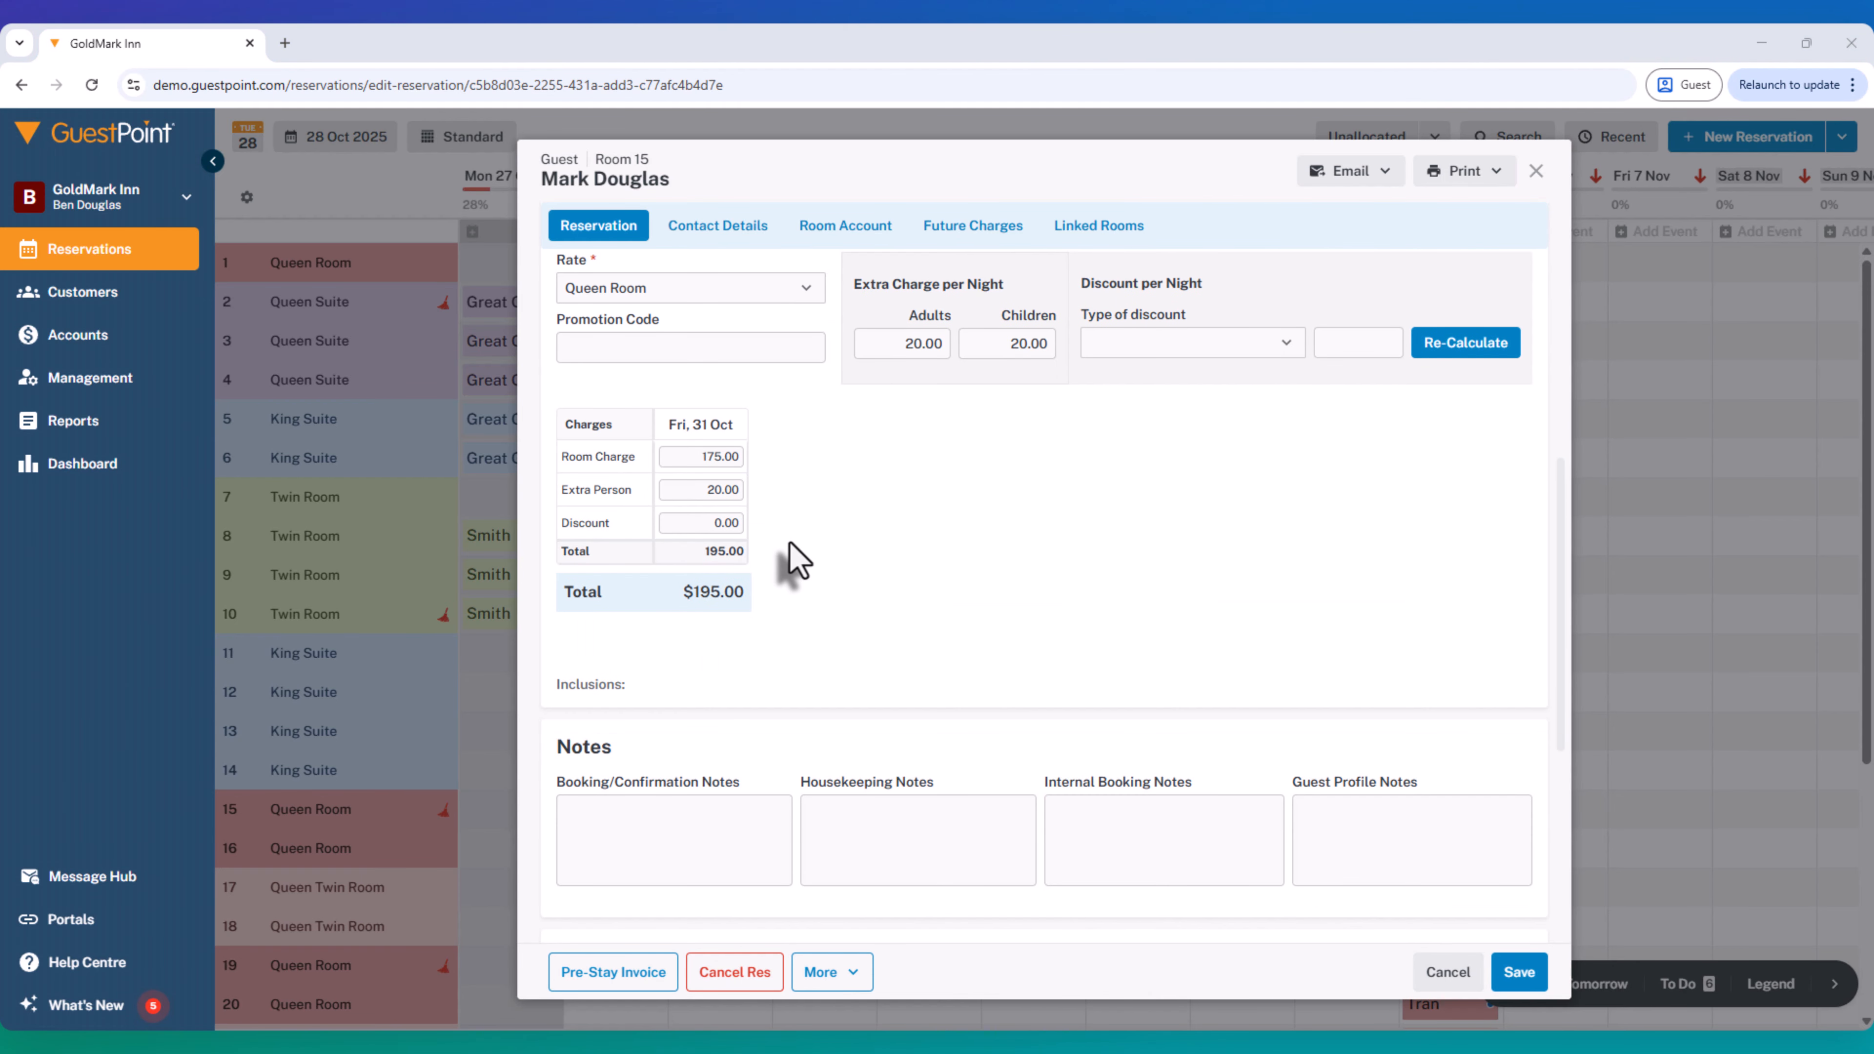
pyautogui.scroll(-1, 856, 630)
pyautogui.scroll(4, 856, 629)
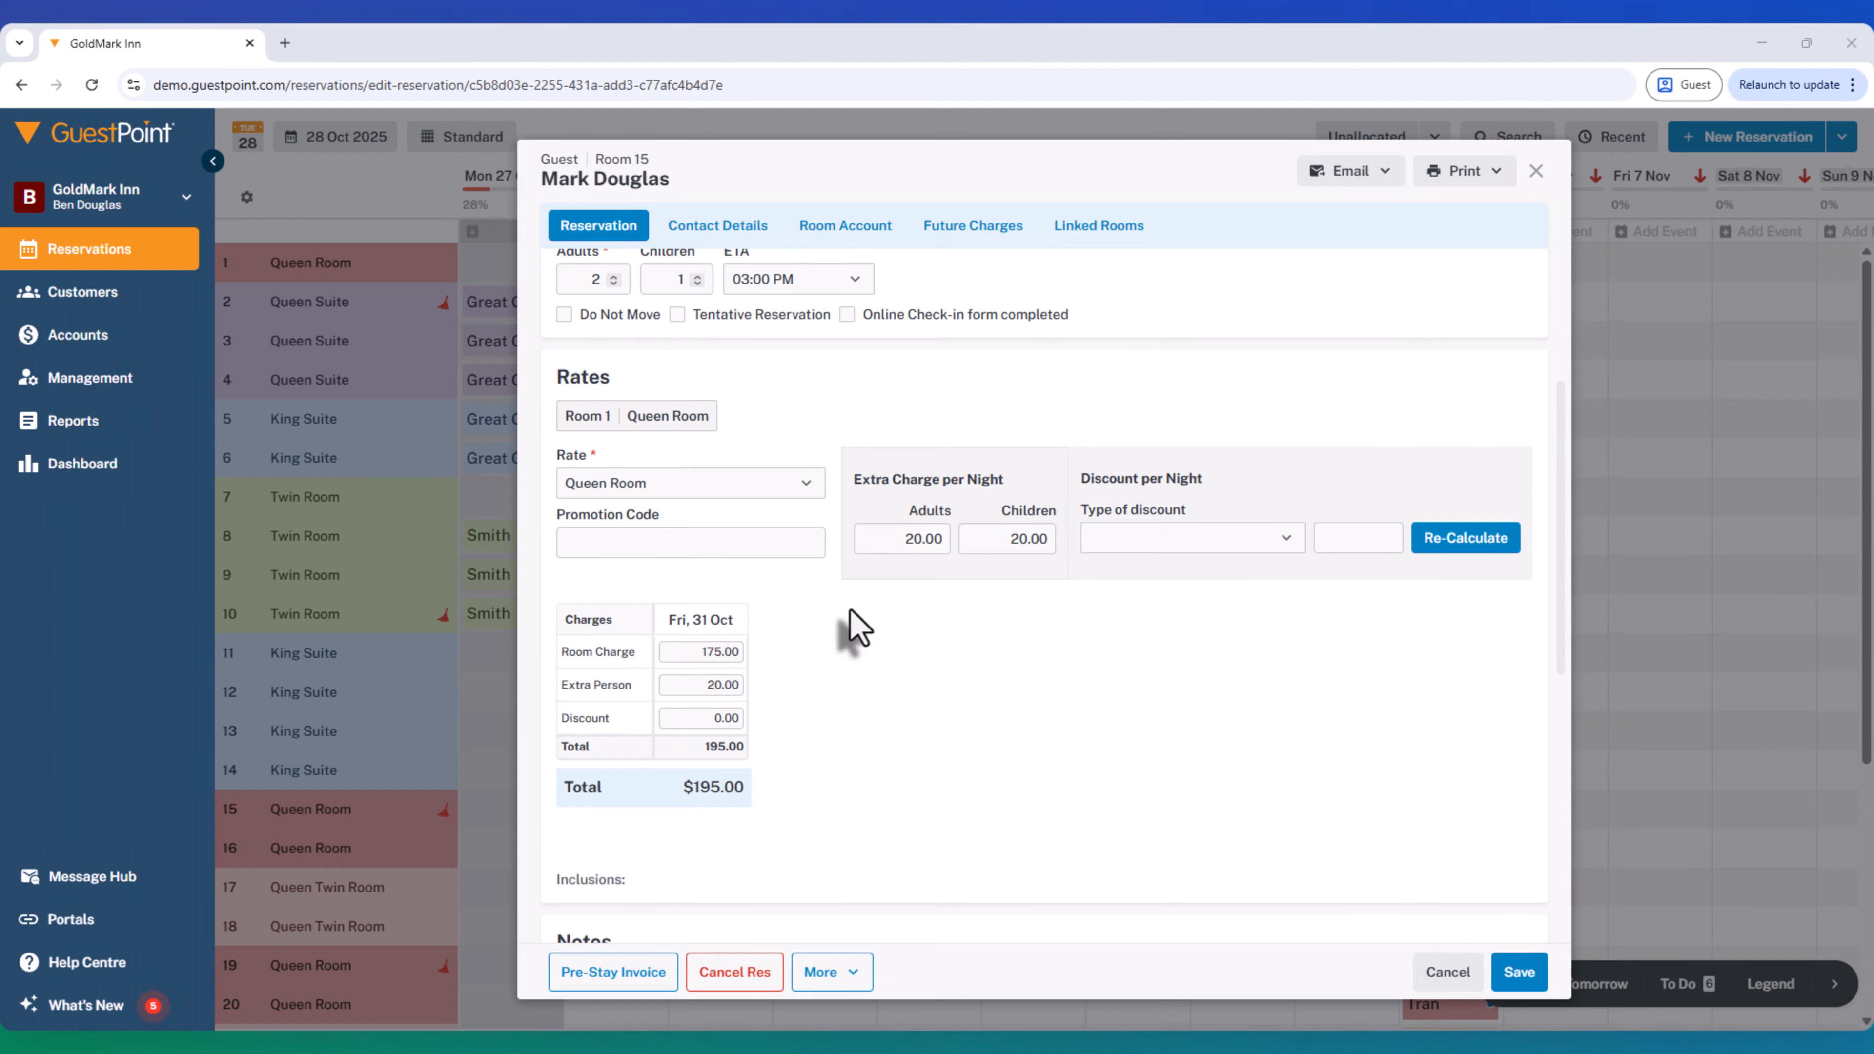
pyautogui.scroll(-5, 849, 624)
# - Check the guest's email address and mobile number in the reservation's contact details
pyautogui.click(730, 227)
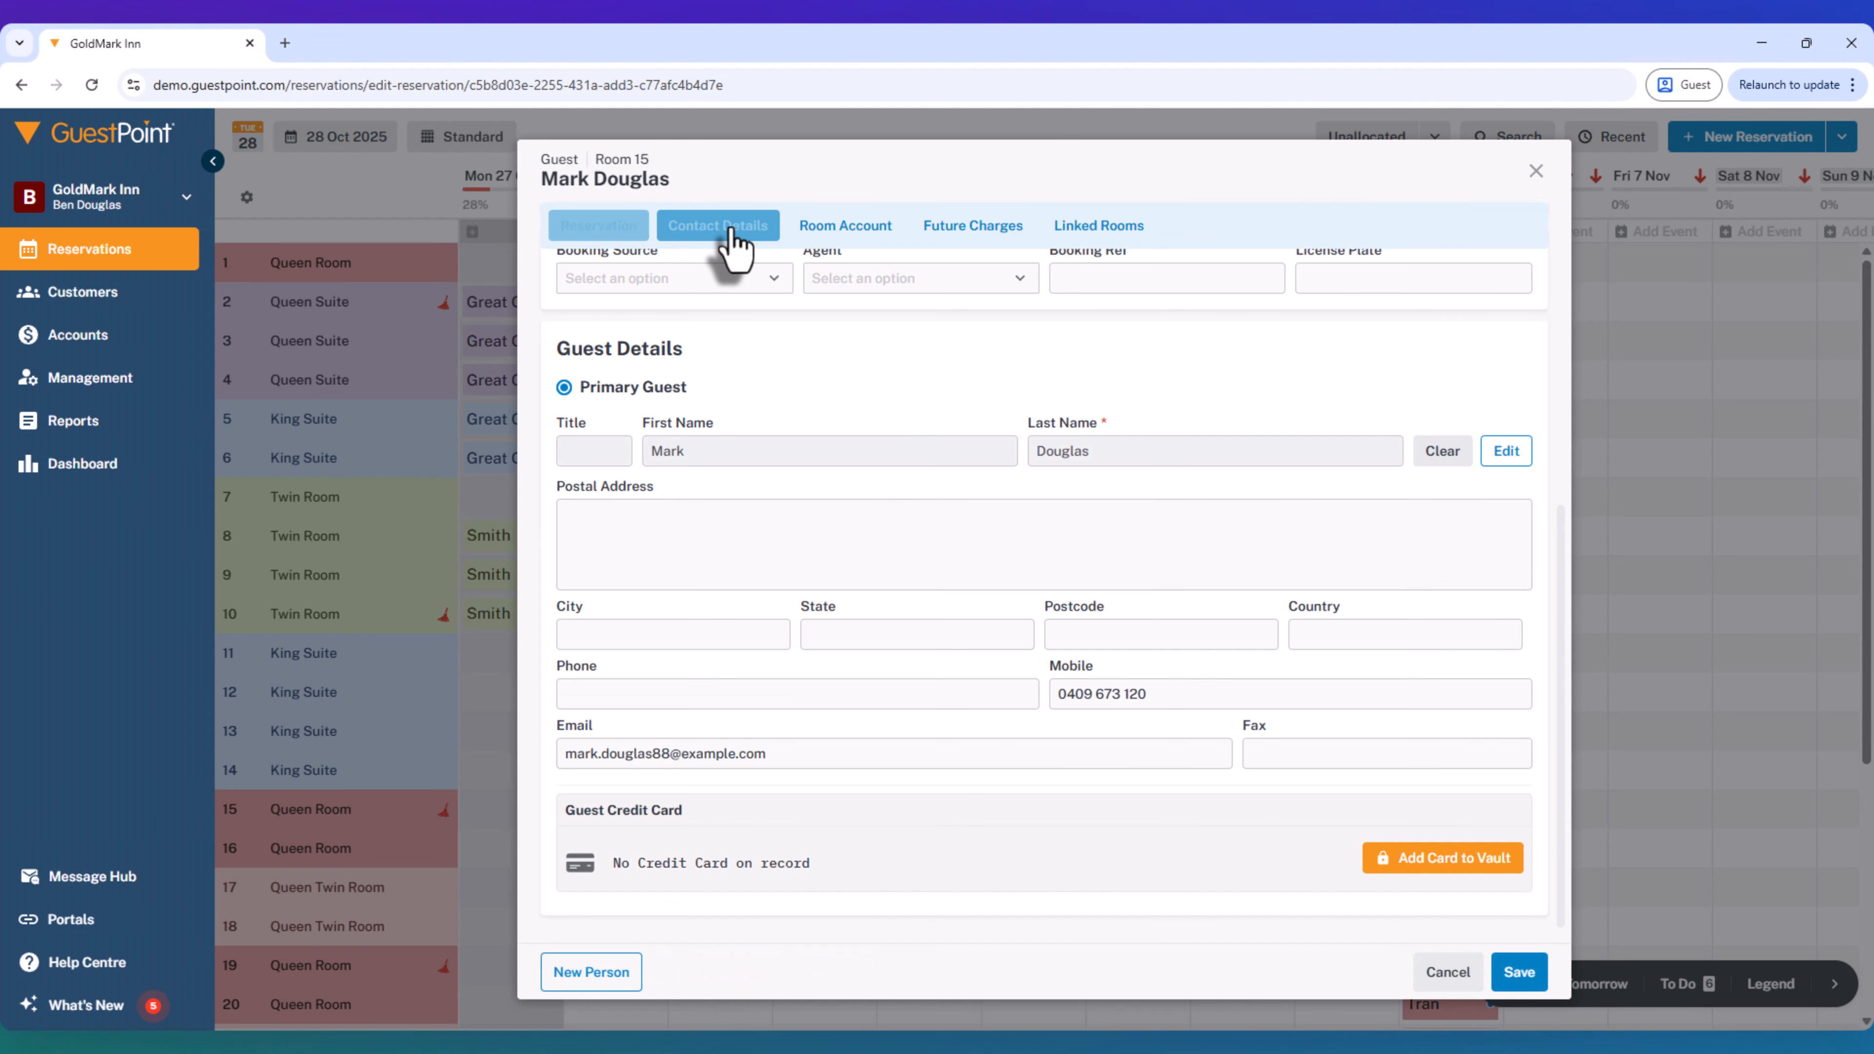
pyautogui.scroll(-3, 732, 235)
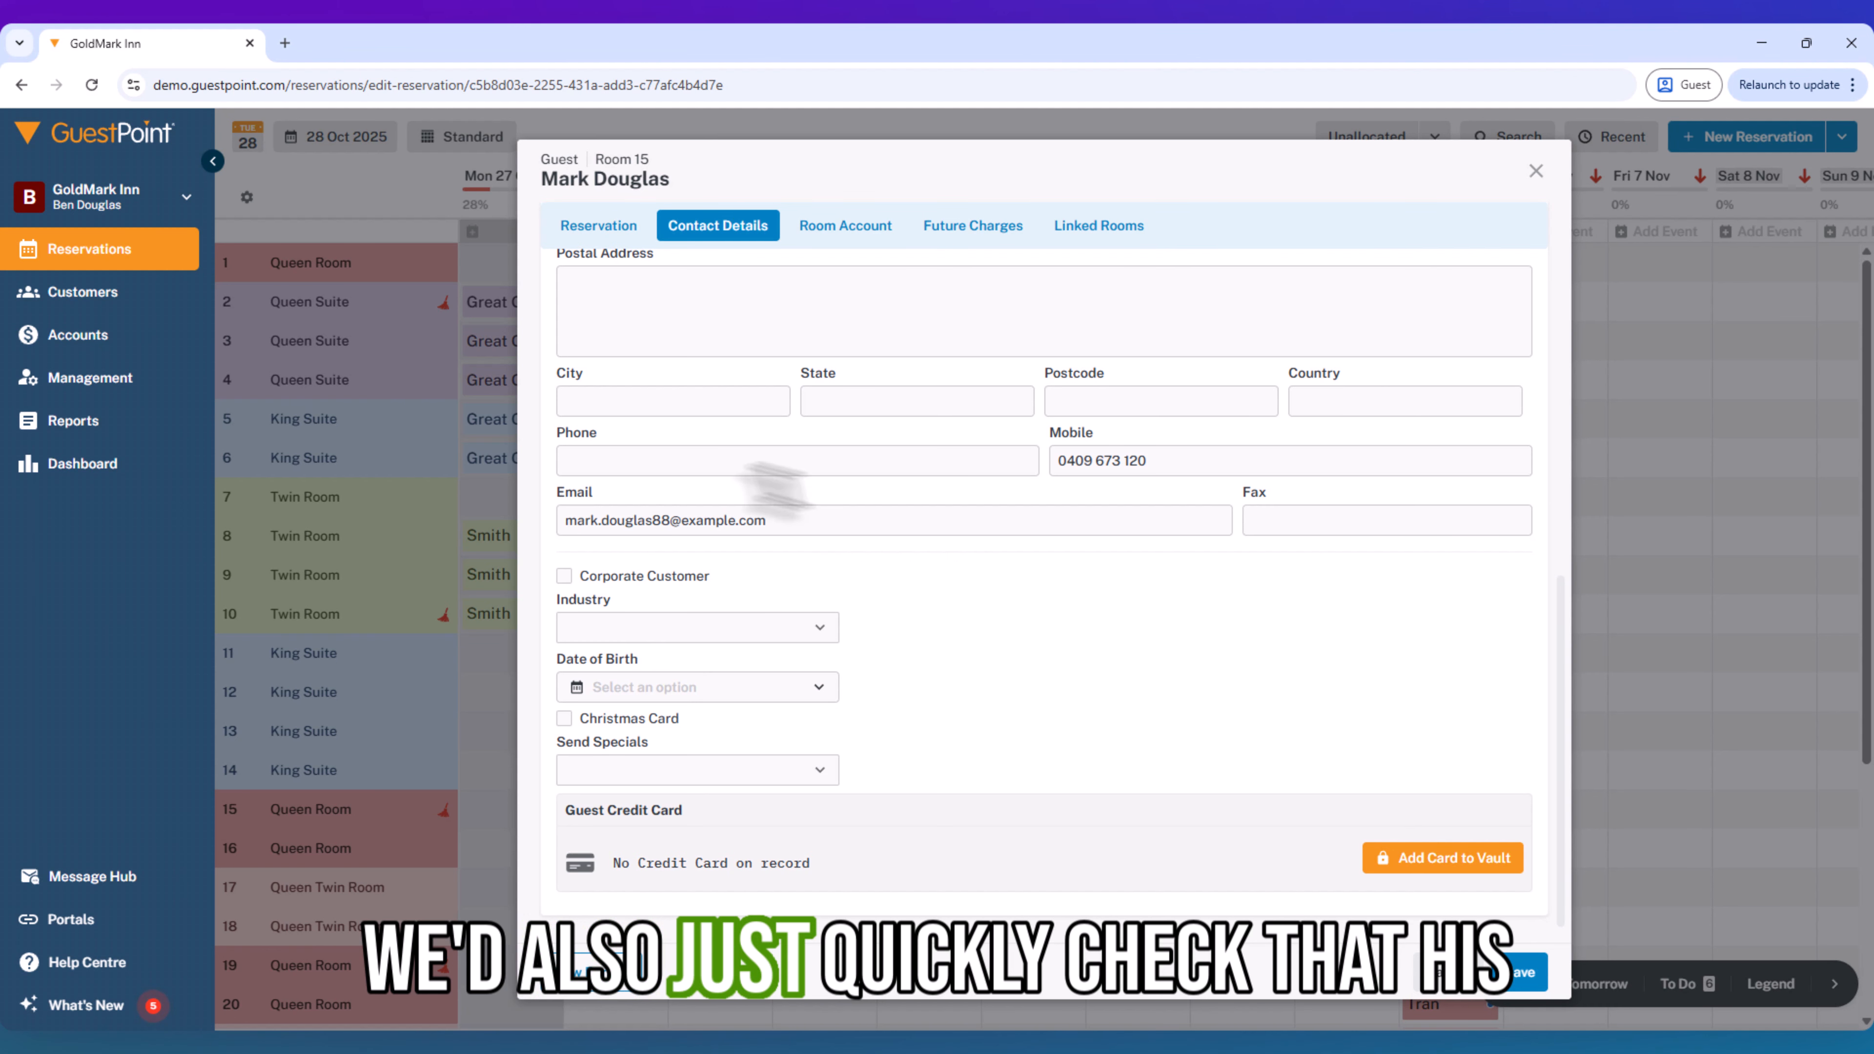
pyautogui.click(764, 520)
pyautogui.moveTo(708, 528); pyautogui.dragTo(530, 548)
pyautogui.click(766, 519)
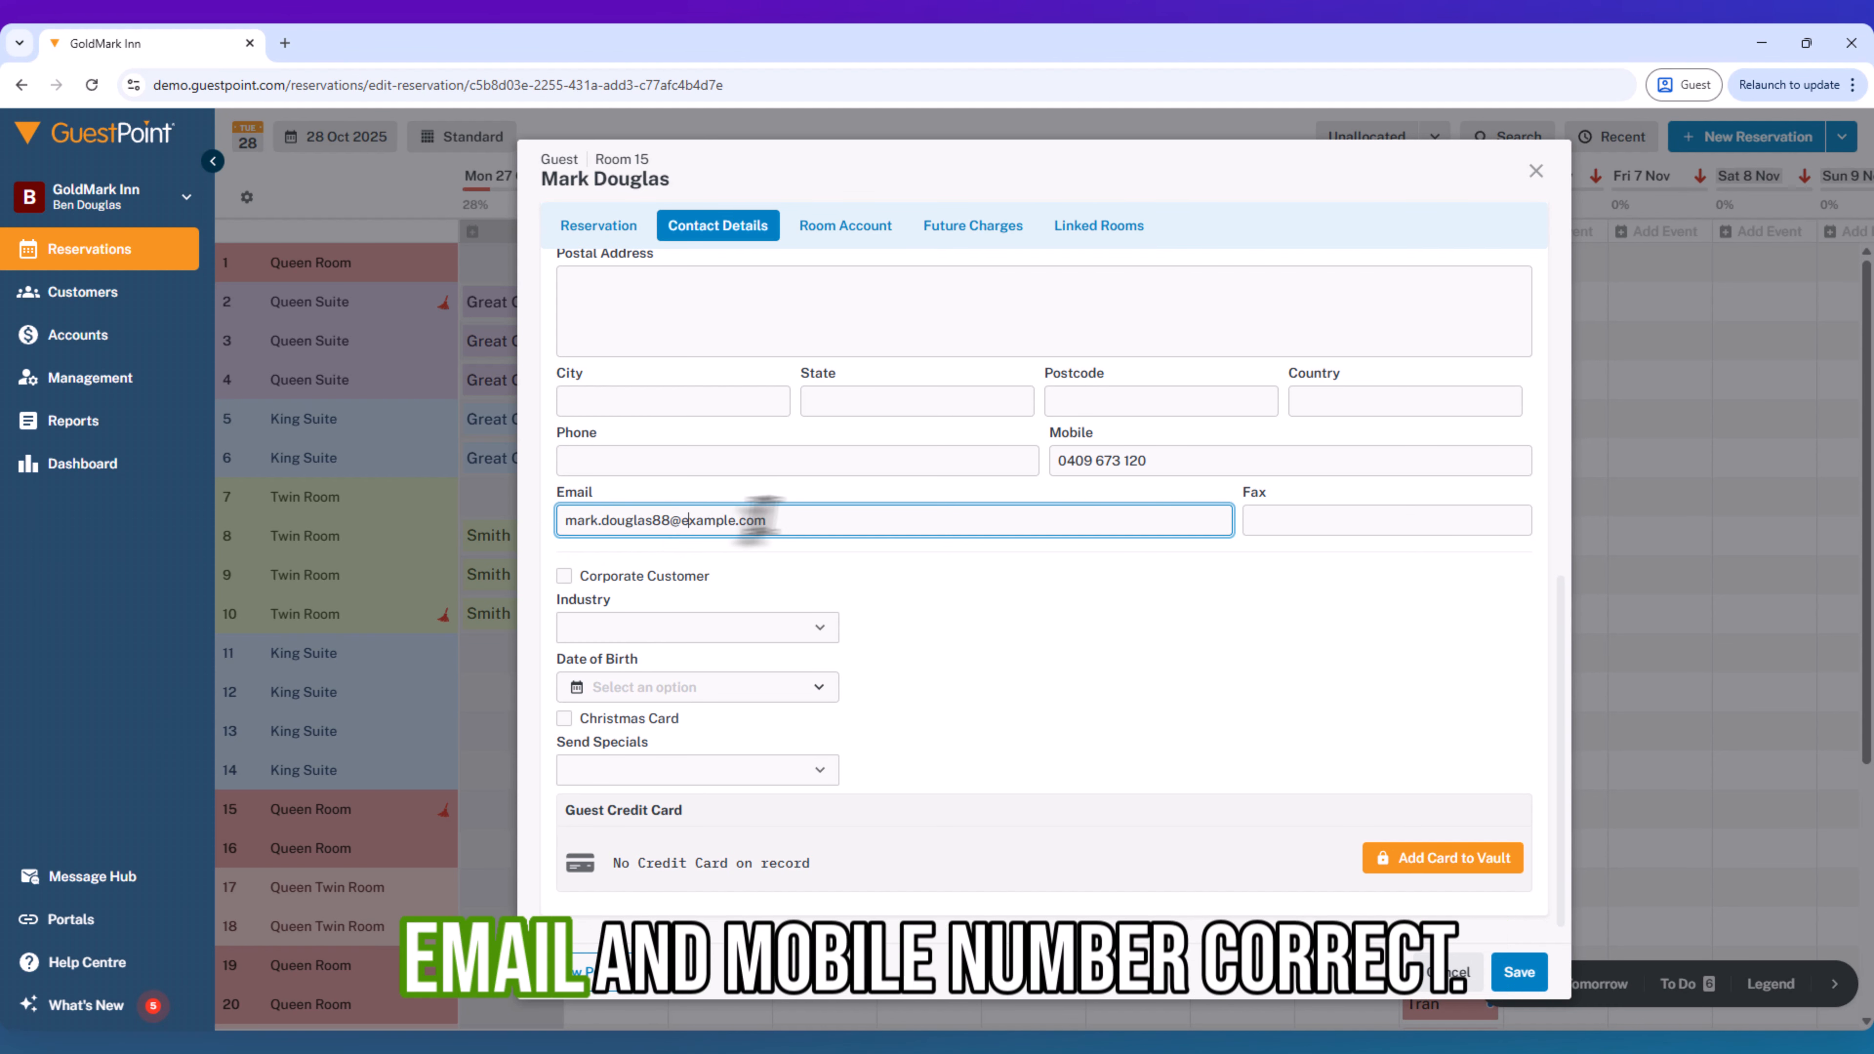
pyautogui.moveTo(1167, 461); pyautogui.dragTo(1005, 474)
pyautogui.click(1099, 616)
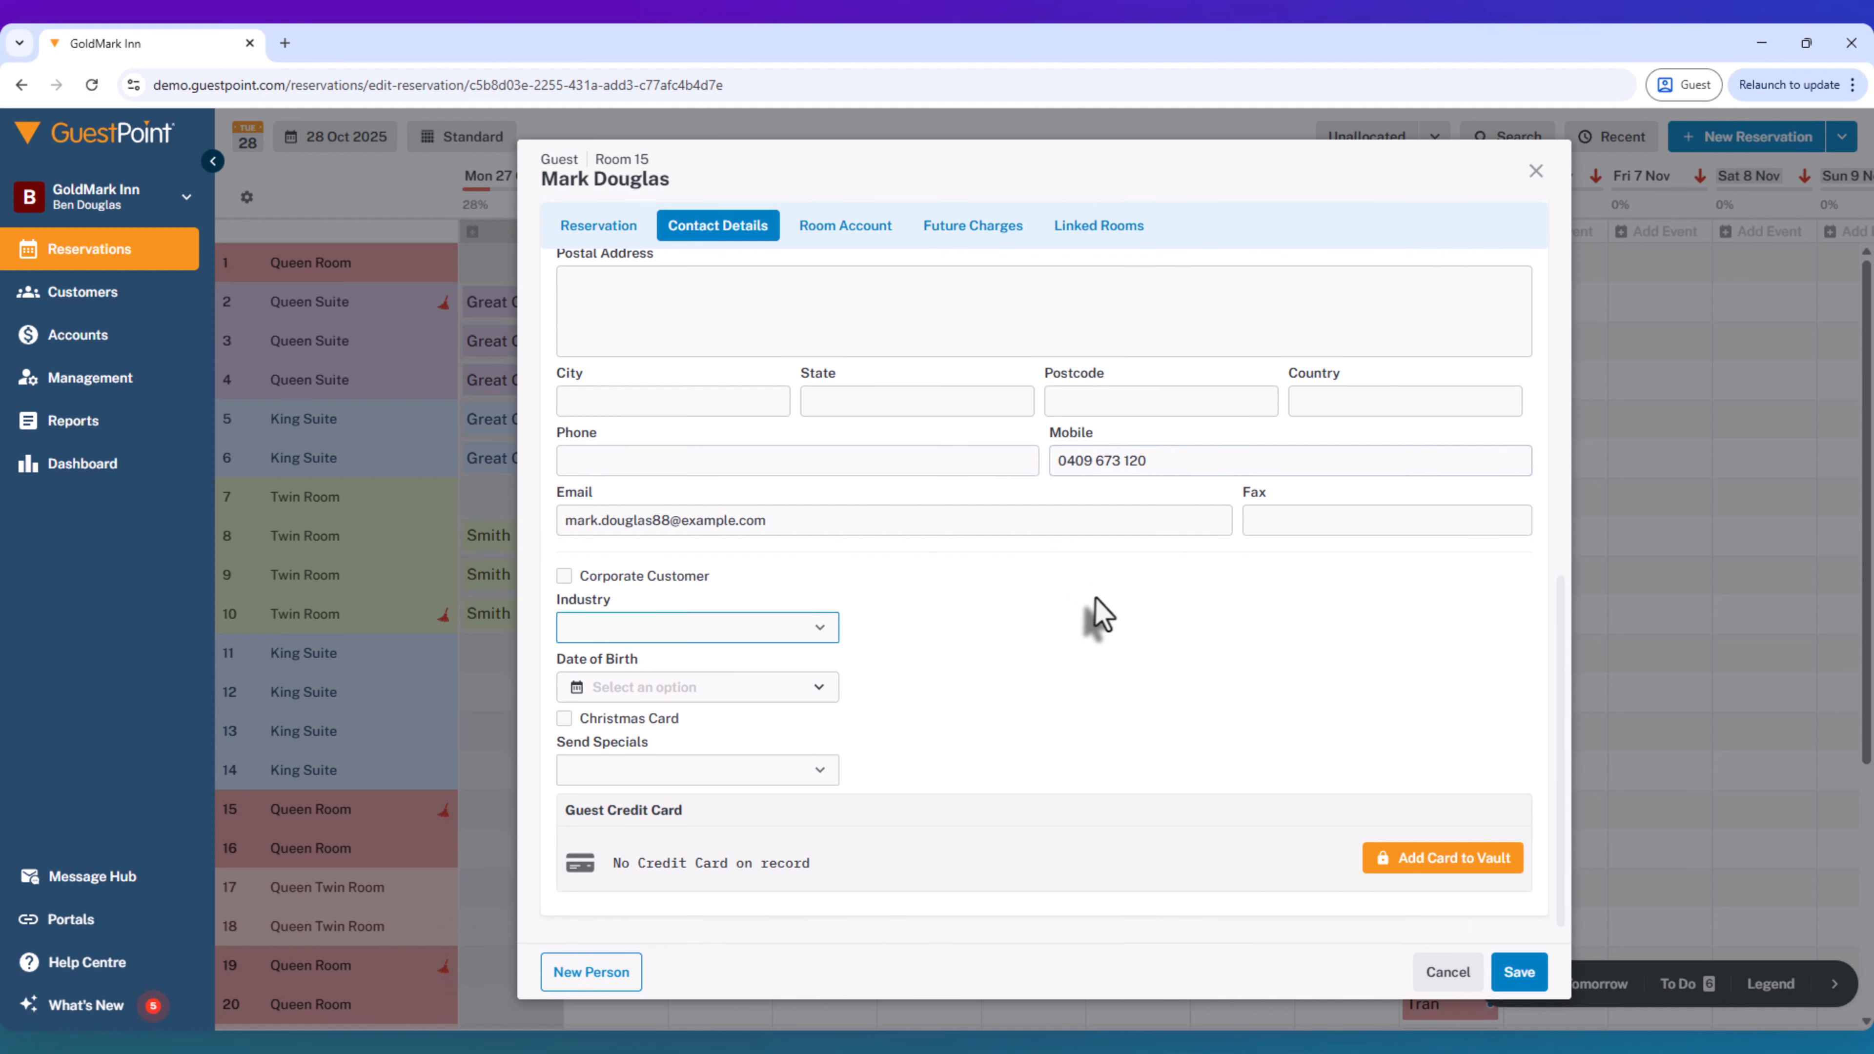
# - Return to the reservation details, add the housekeeping note "rollaway bed required", and save the reservation
pyautogui.scroll(9, 758, 486)
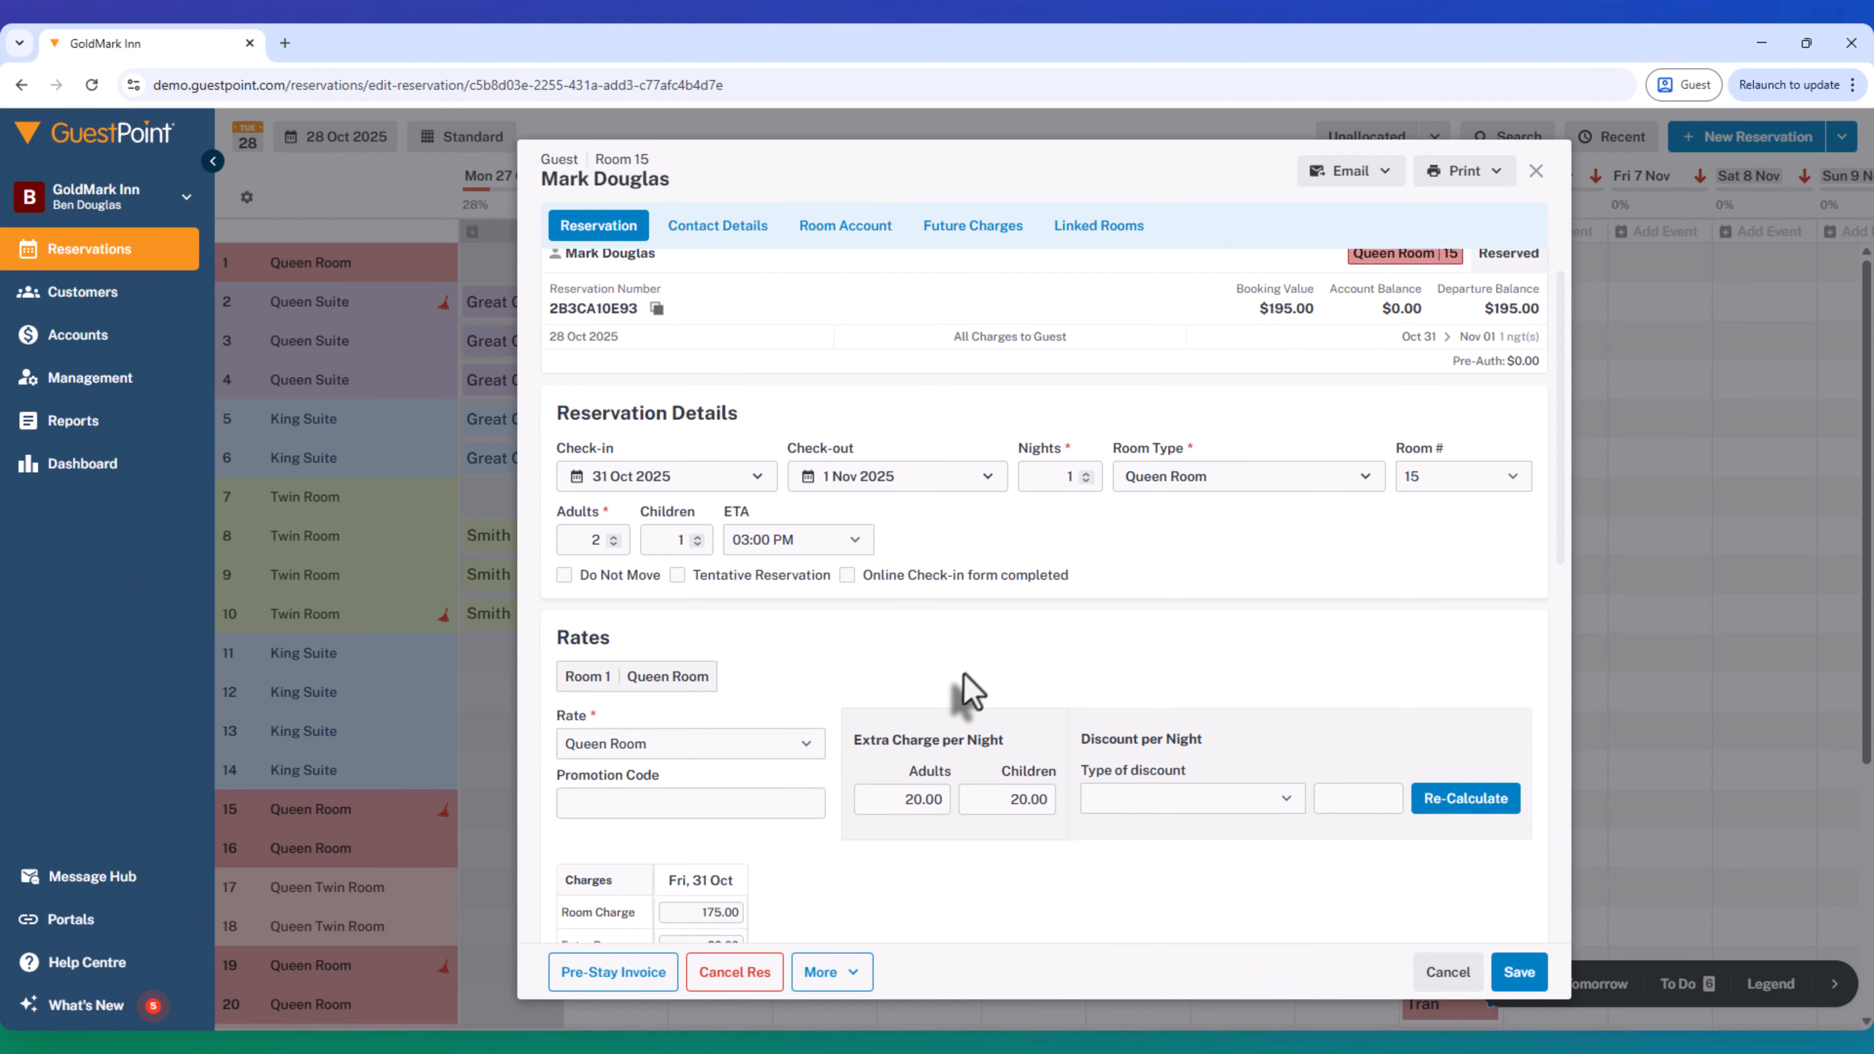
pyautogui.scroll(-6, 949, 698)
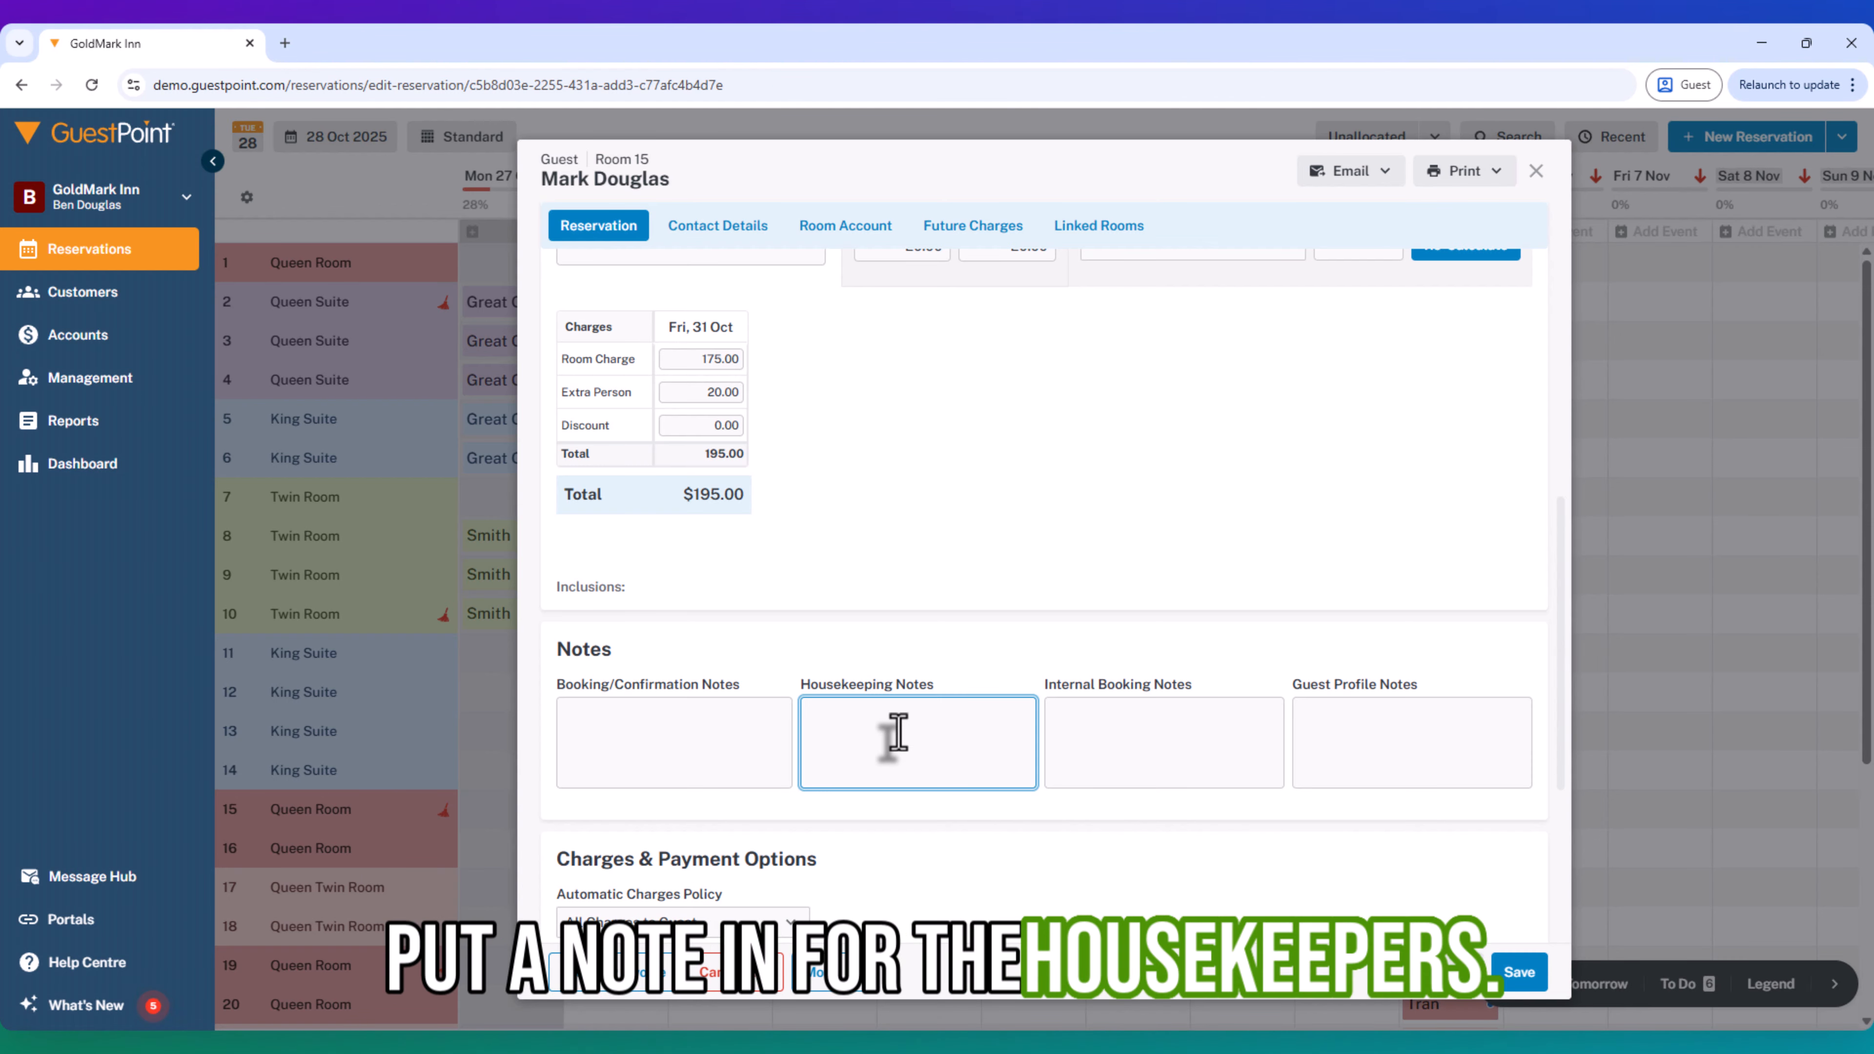
pyautogui.write('rollaway bed required.')
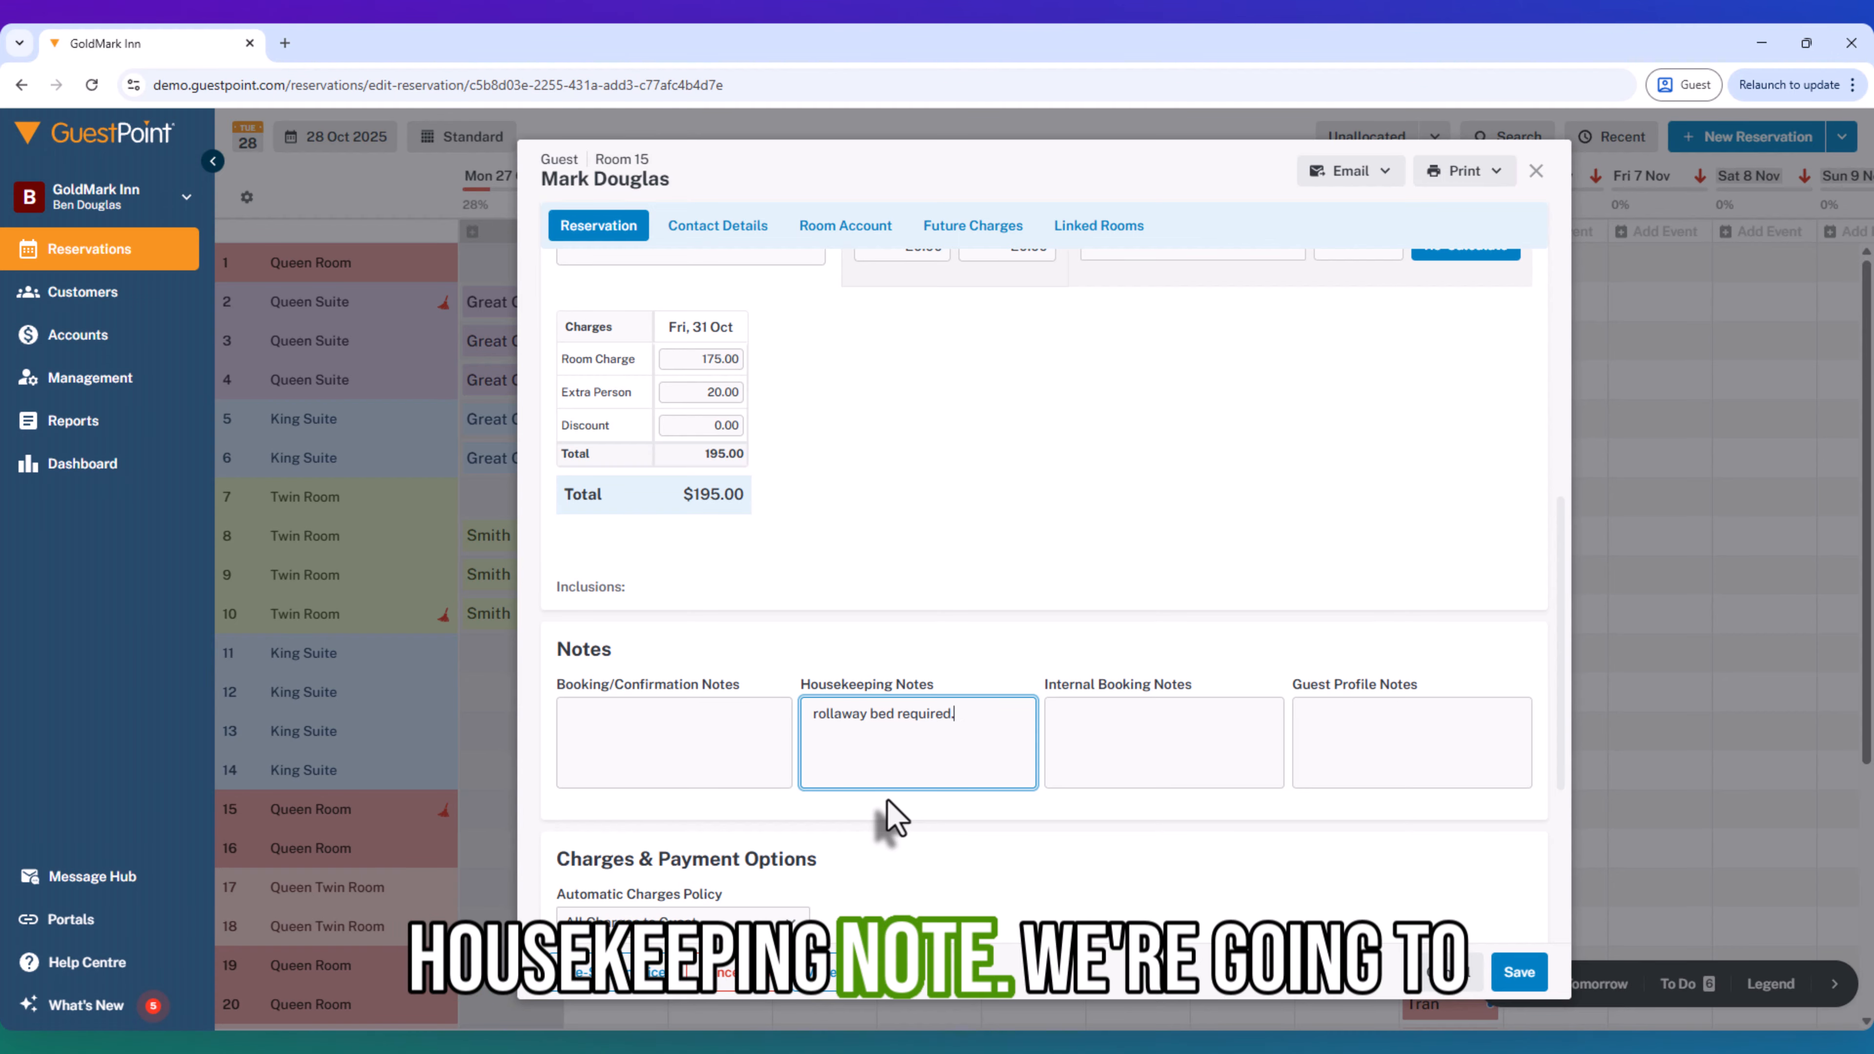
pyautogui.click(1520, 976)
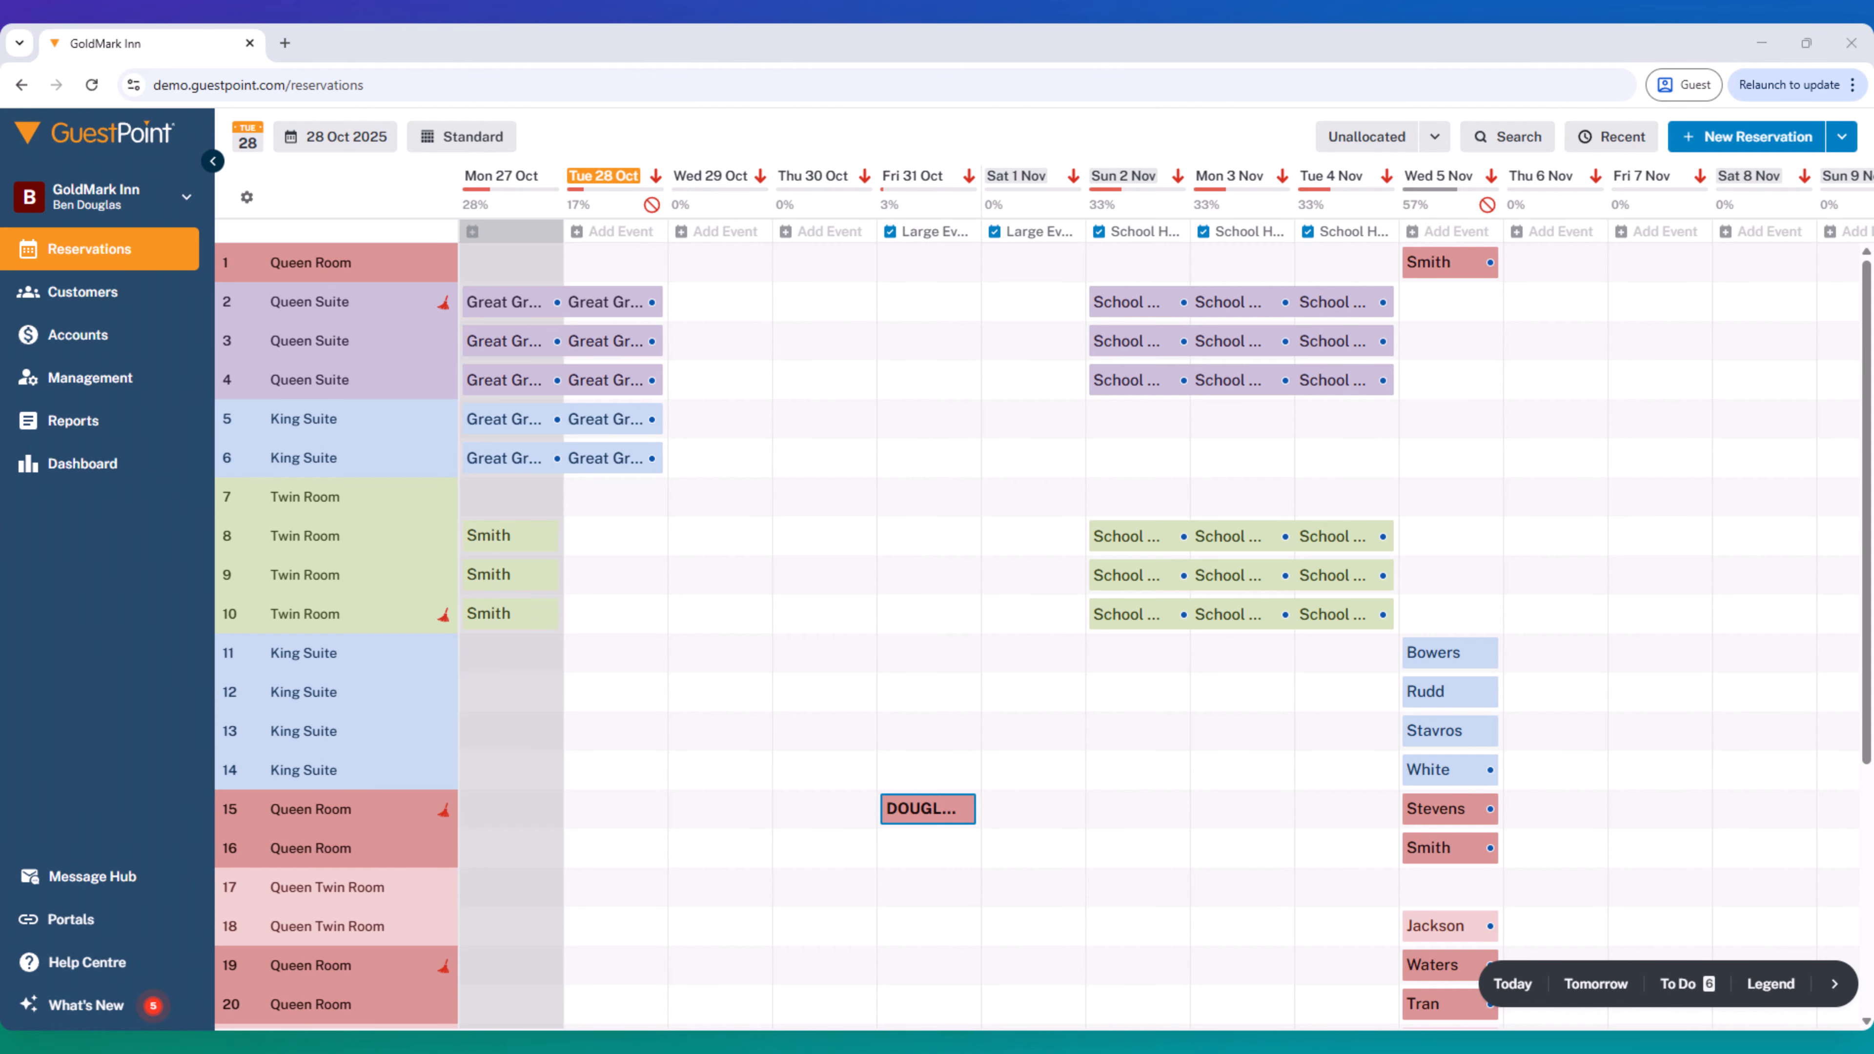
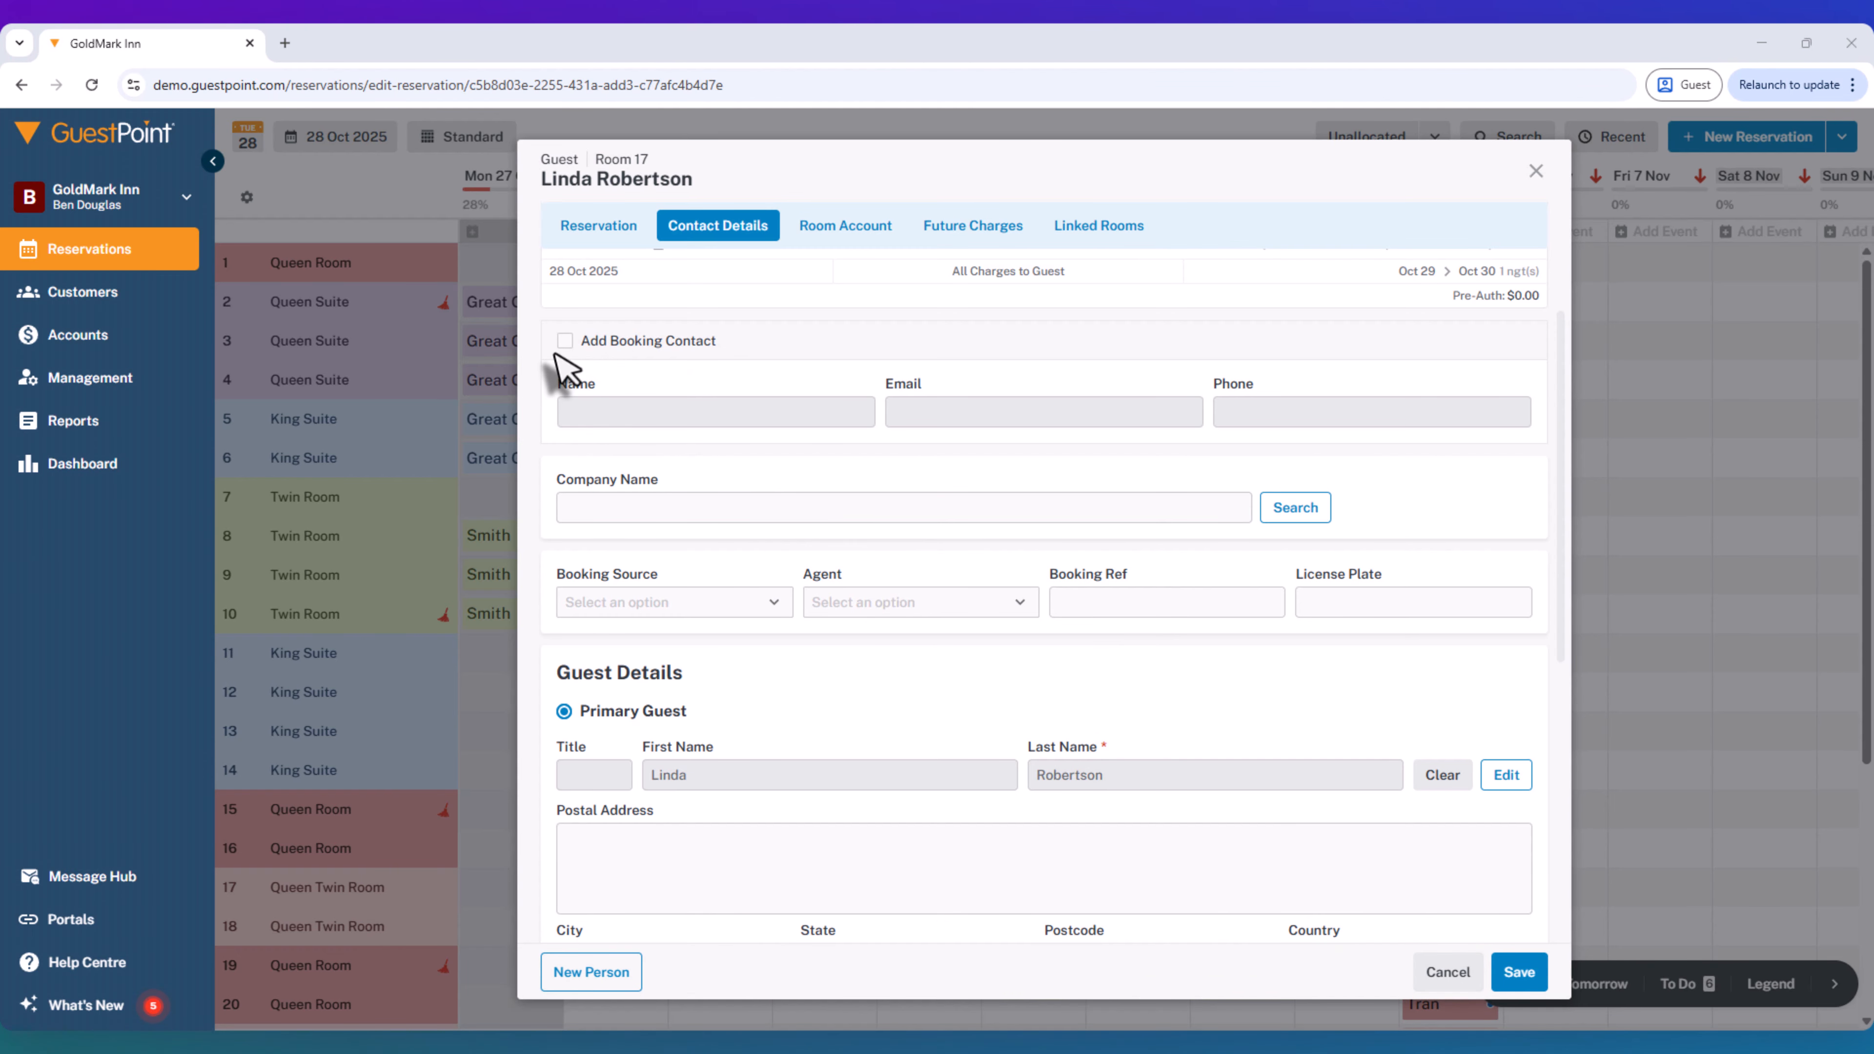
# - Add a booking contact to the Room 17 reservation and enter the current guest's full name
pyautogui.click(565, 341)
pyautogui.click(591, 416)
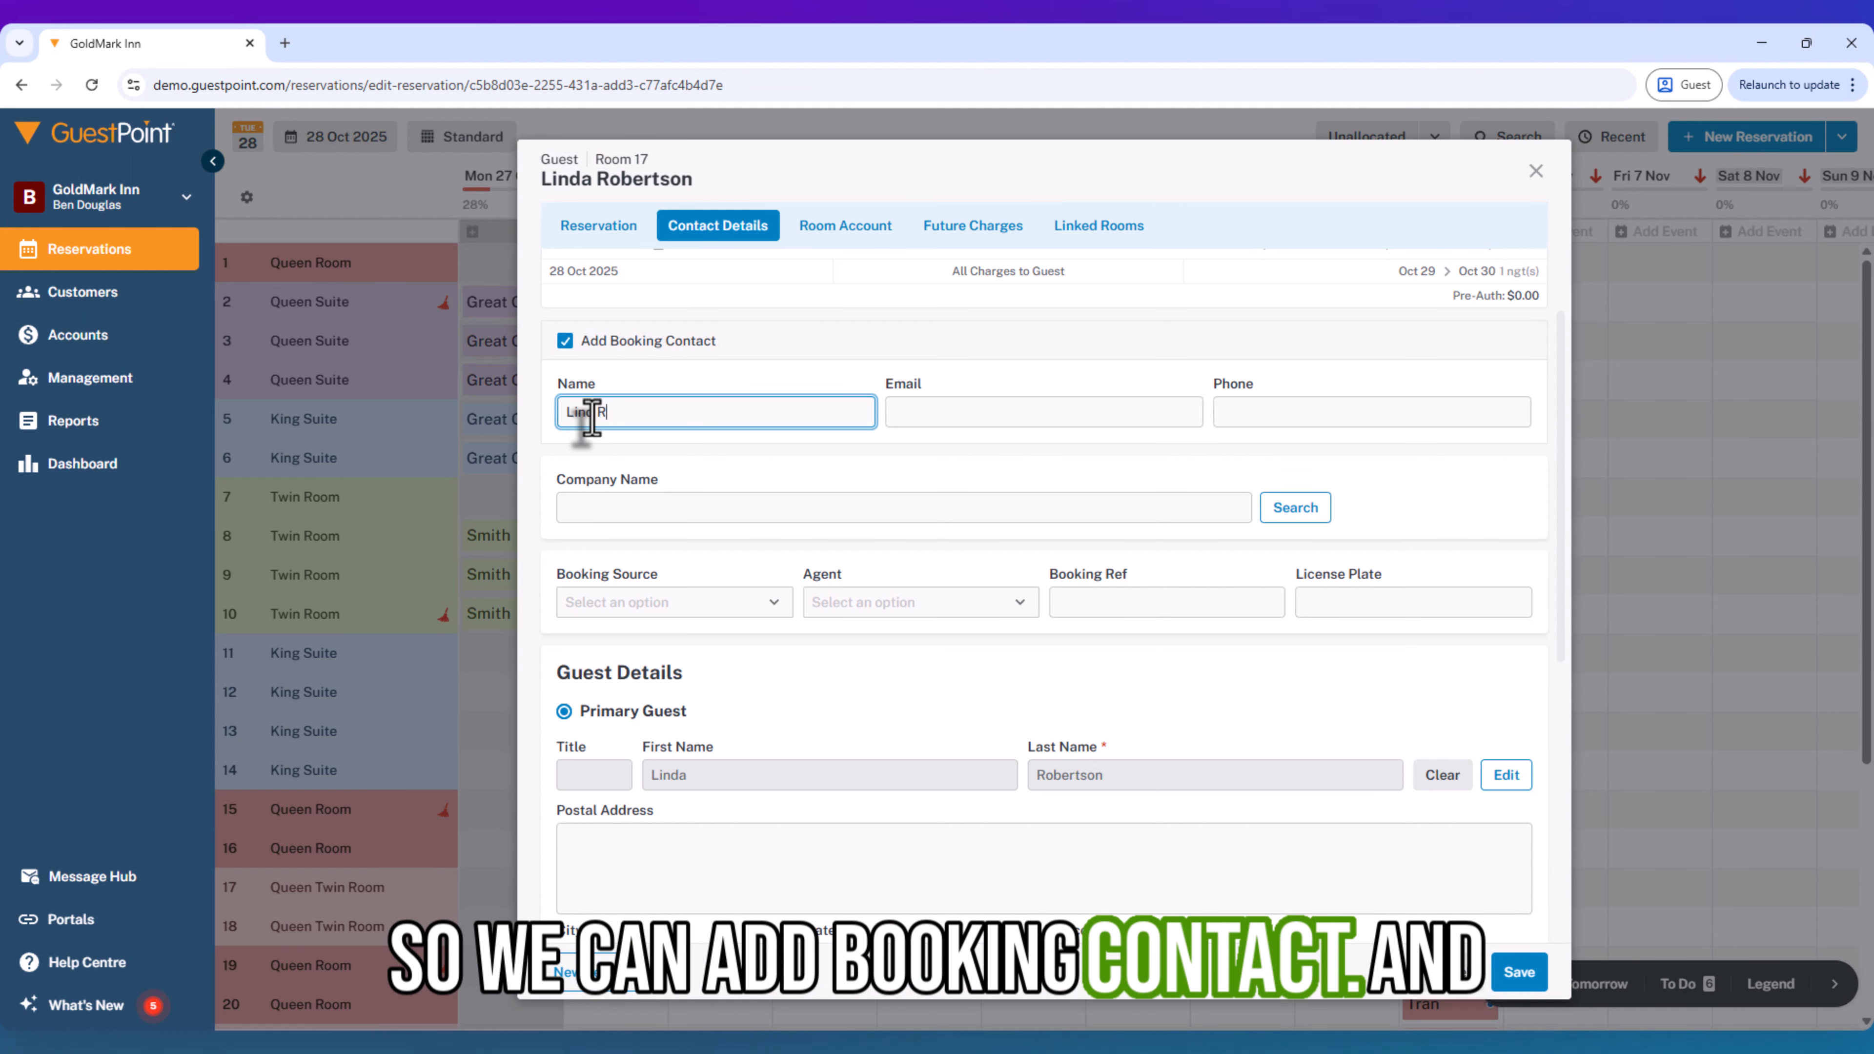
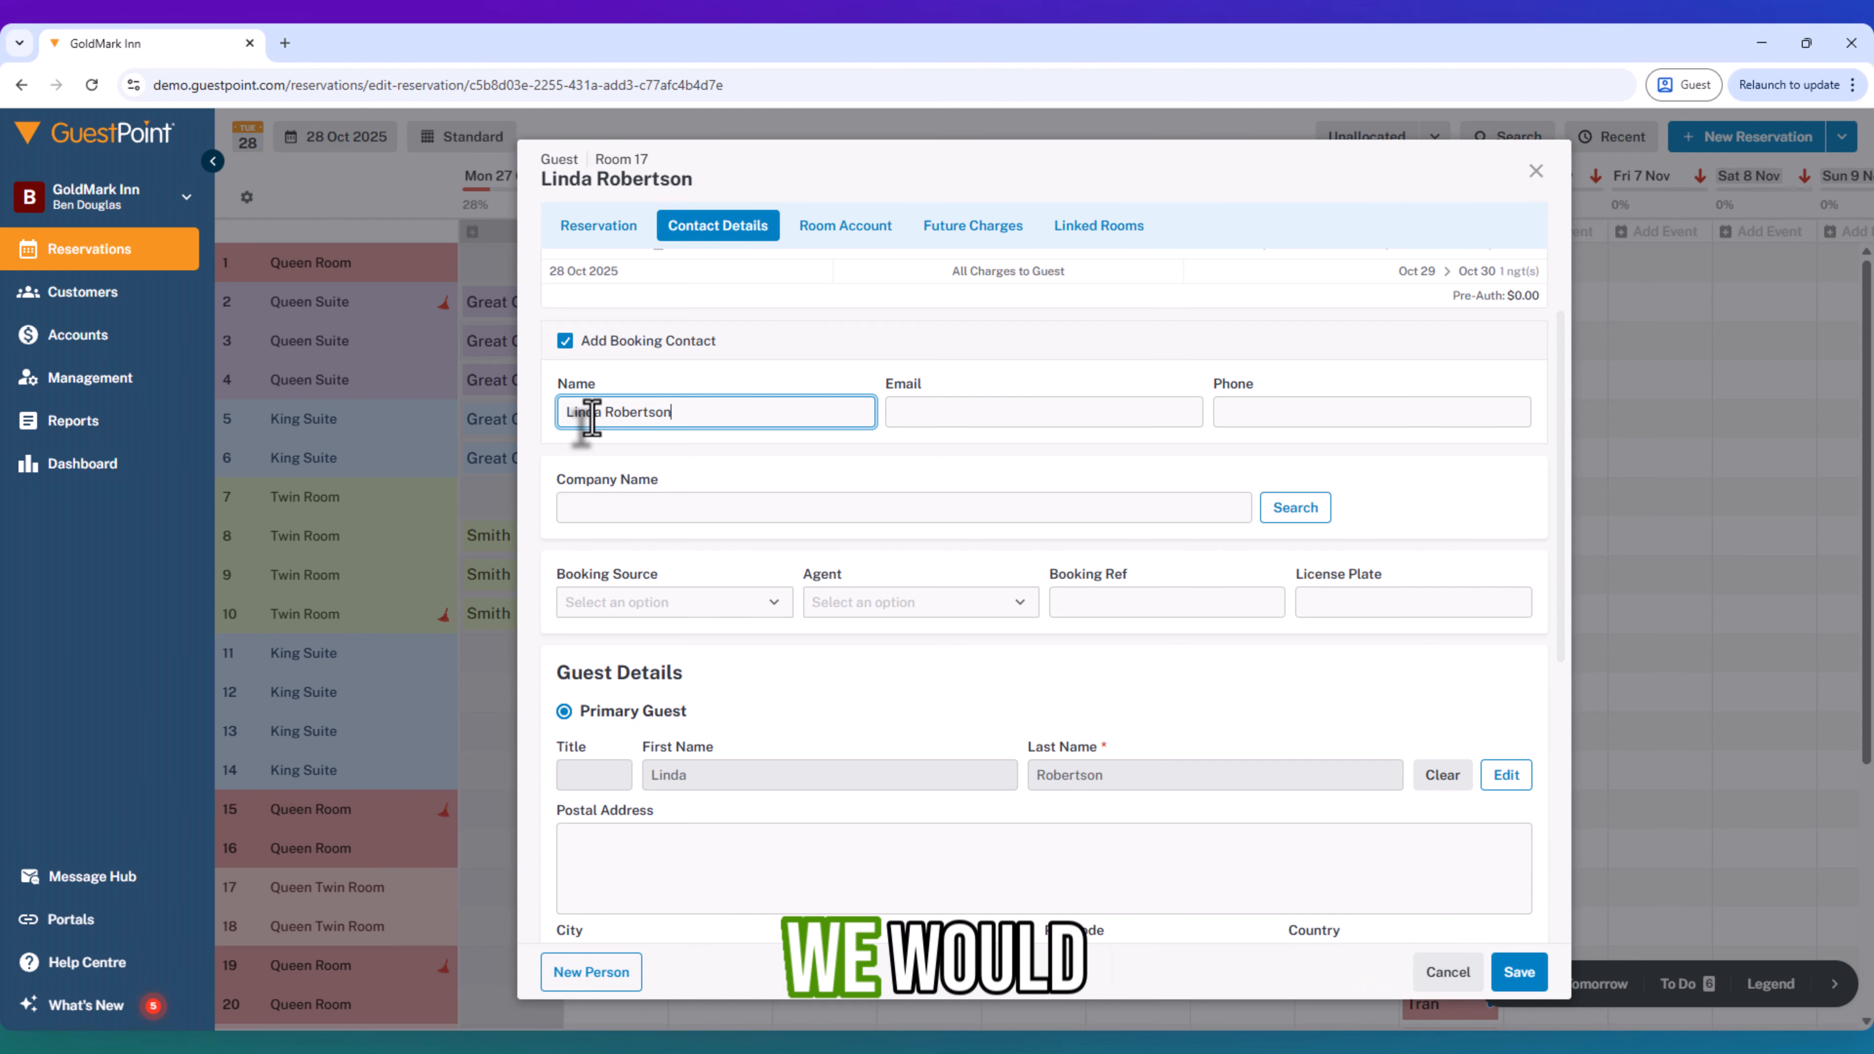
pyautogui.press('Tab')
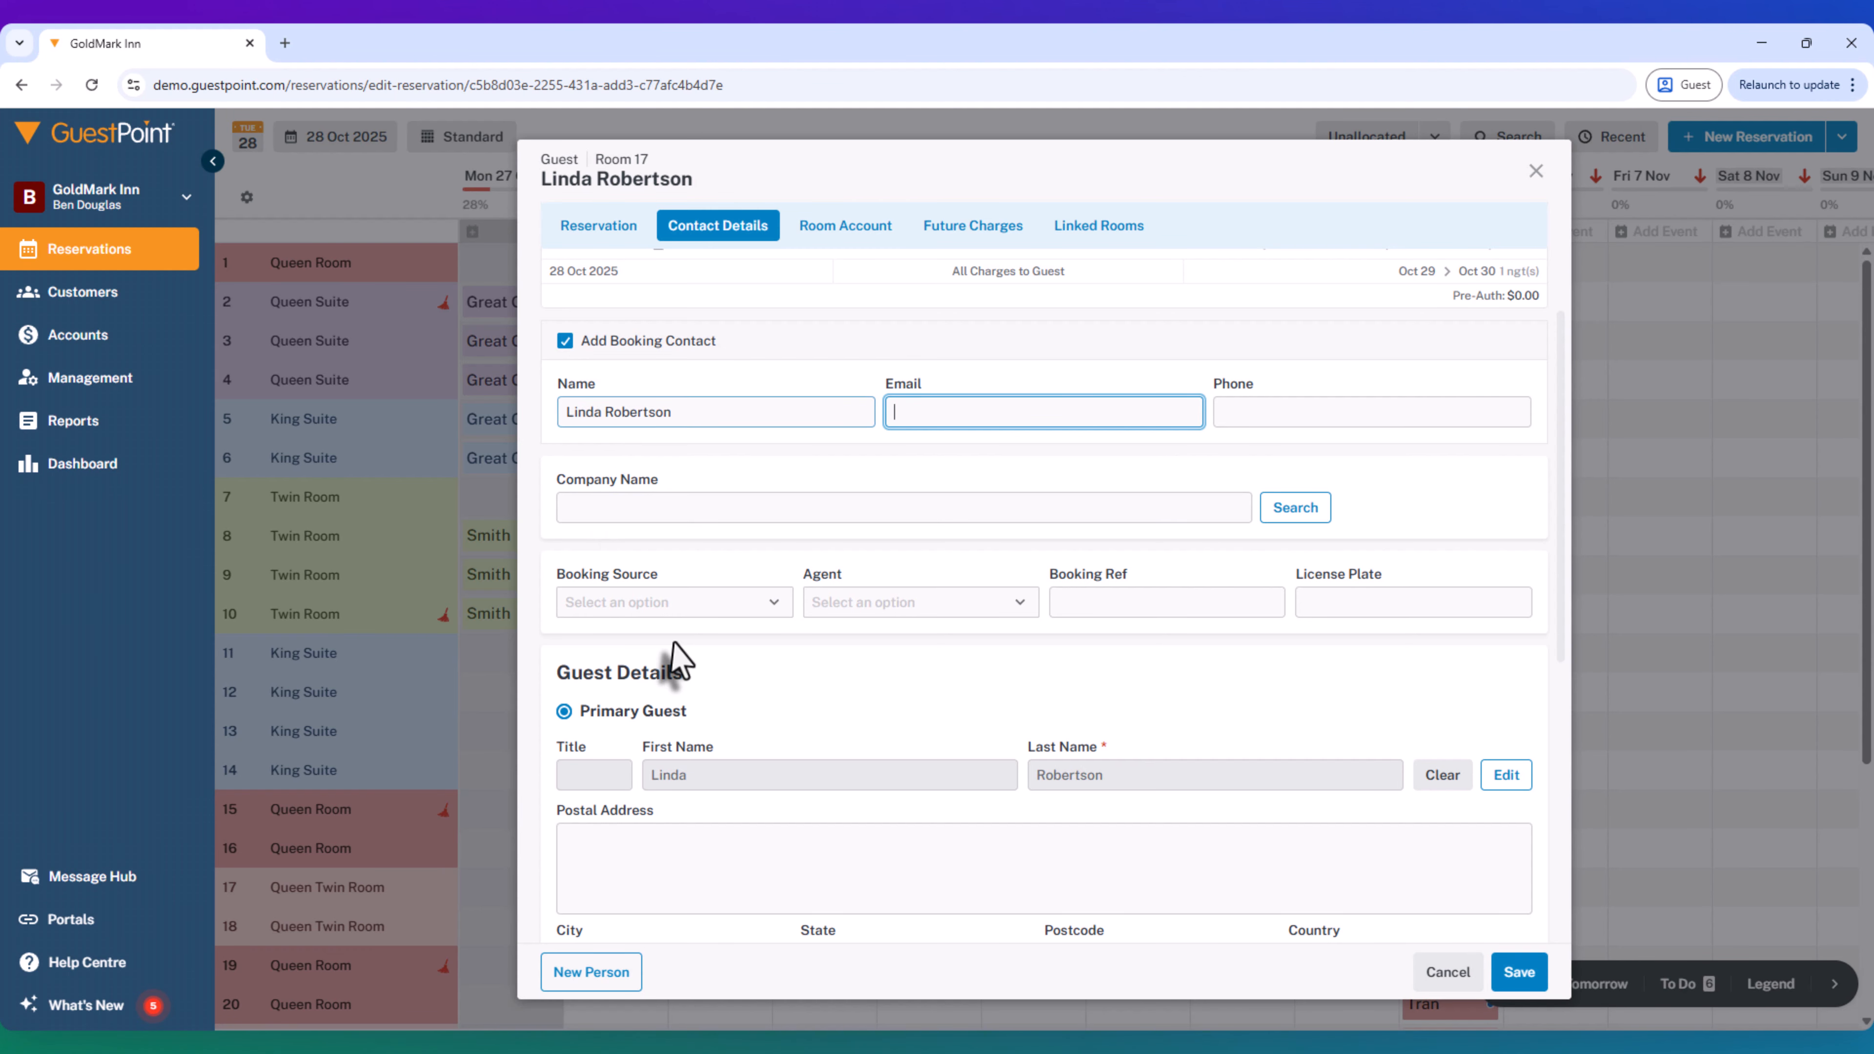
# - Clear the primary guest from the reservation and try to add a new person without one
pyautogui.click(1433, 783)
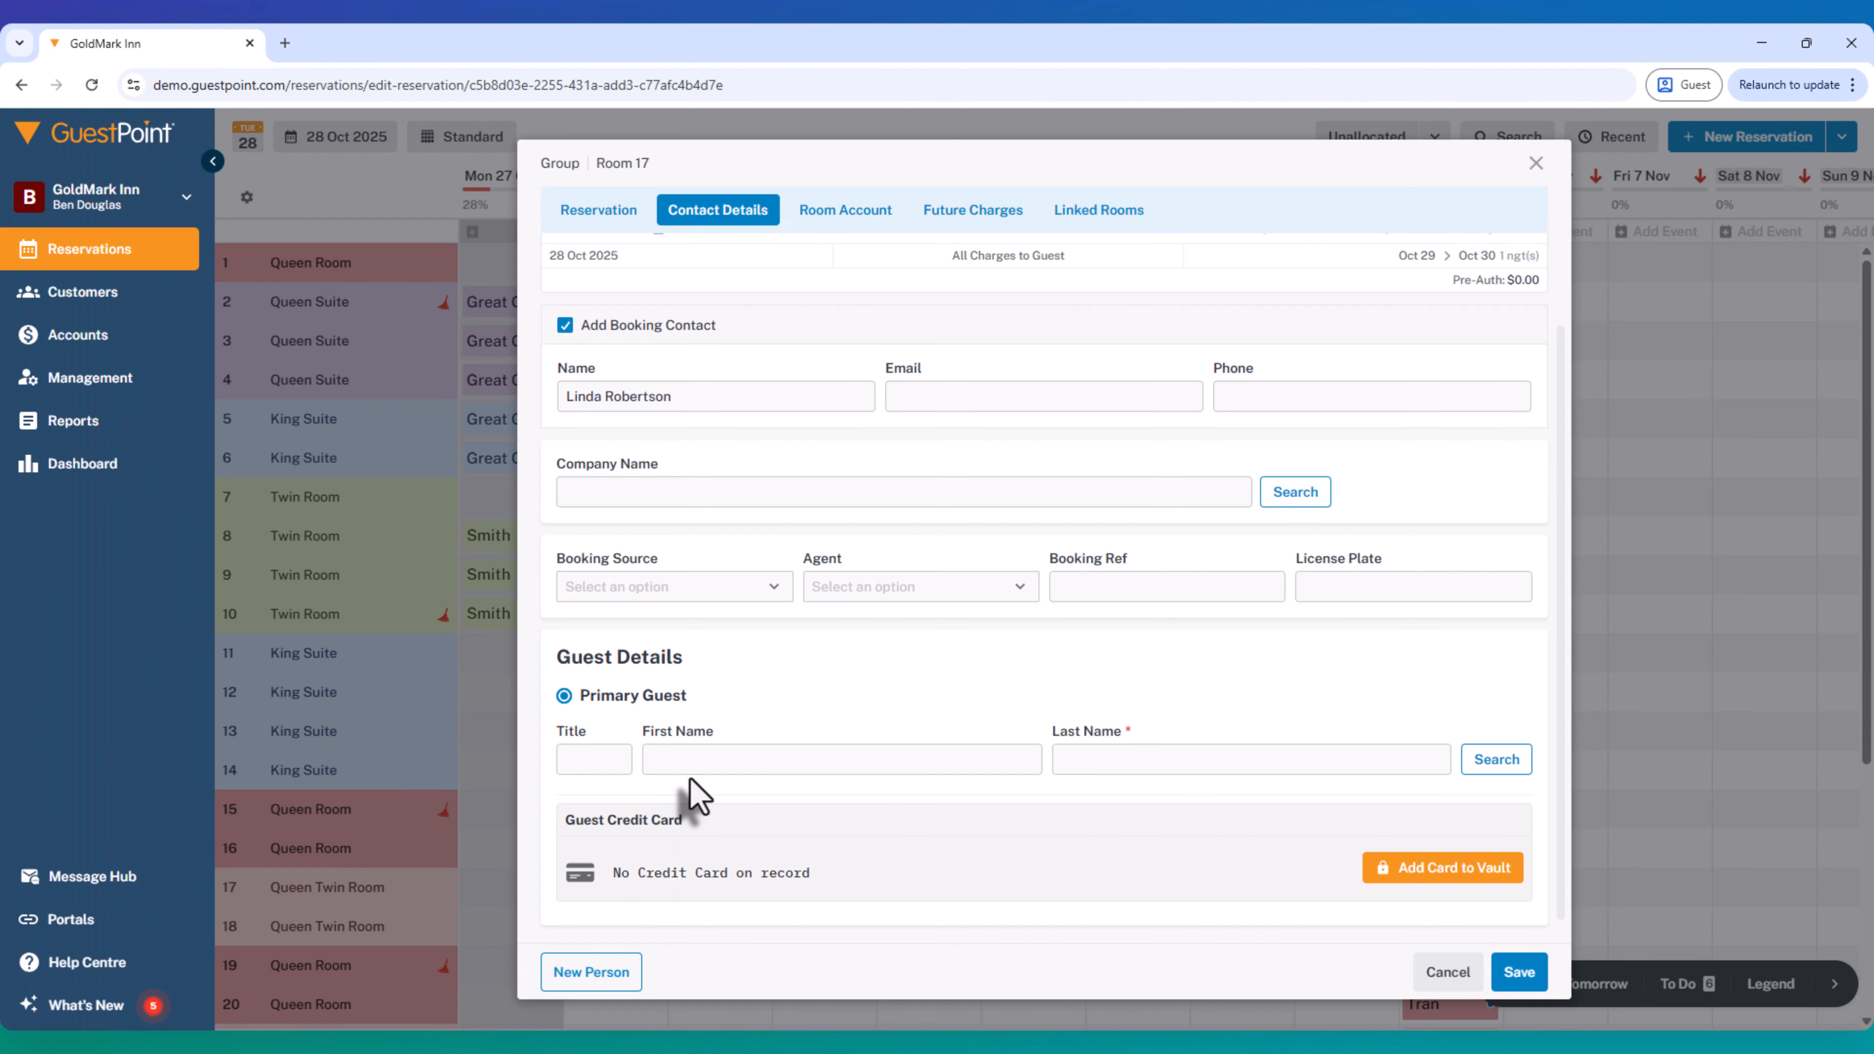
pyautogui.click(685, 765)
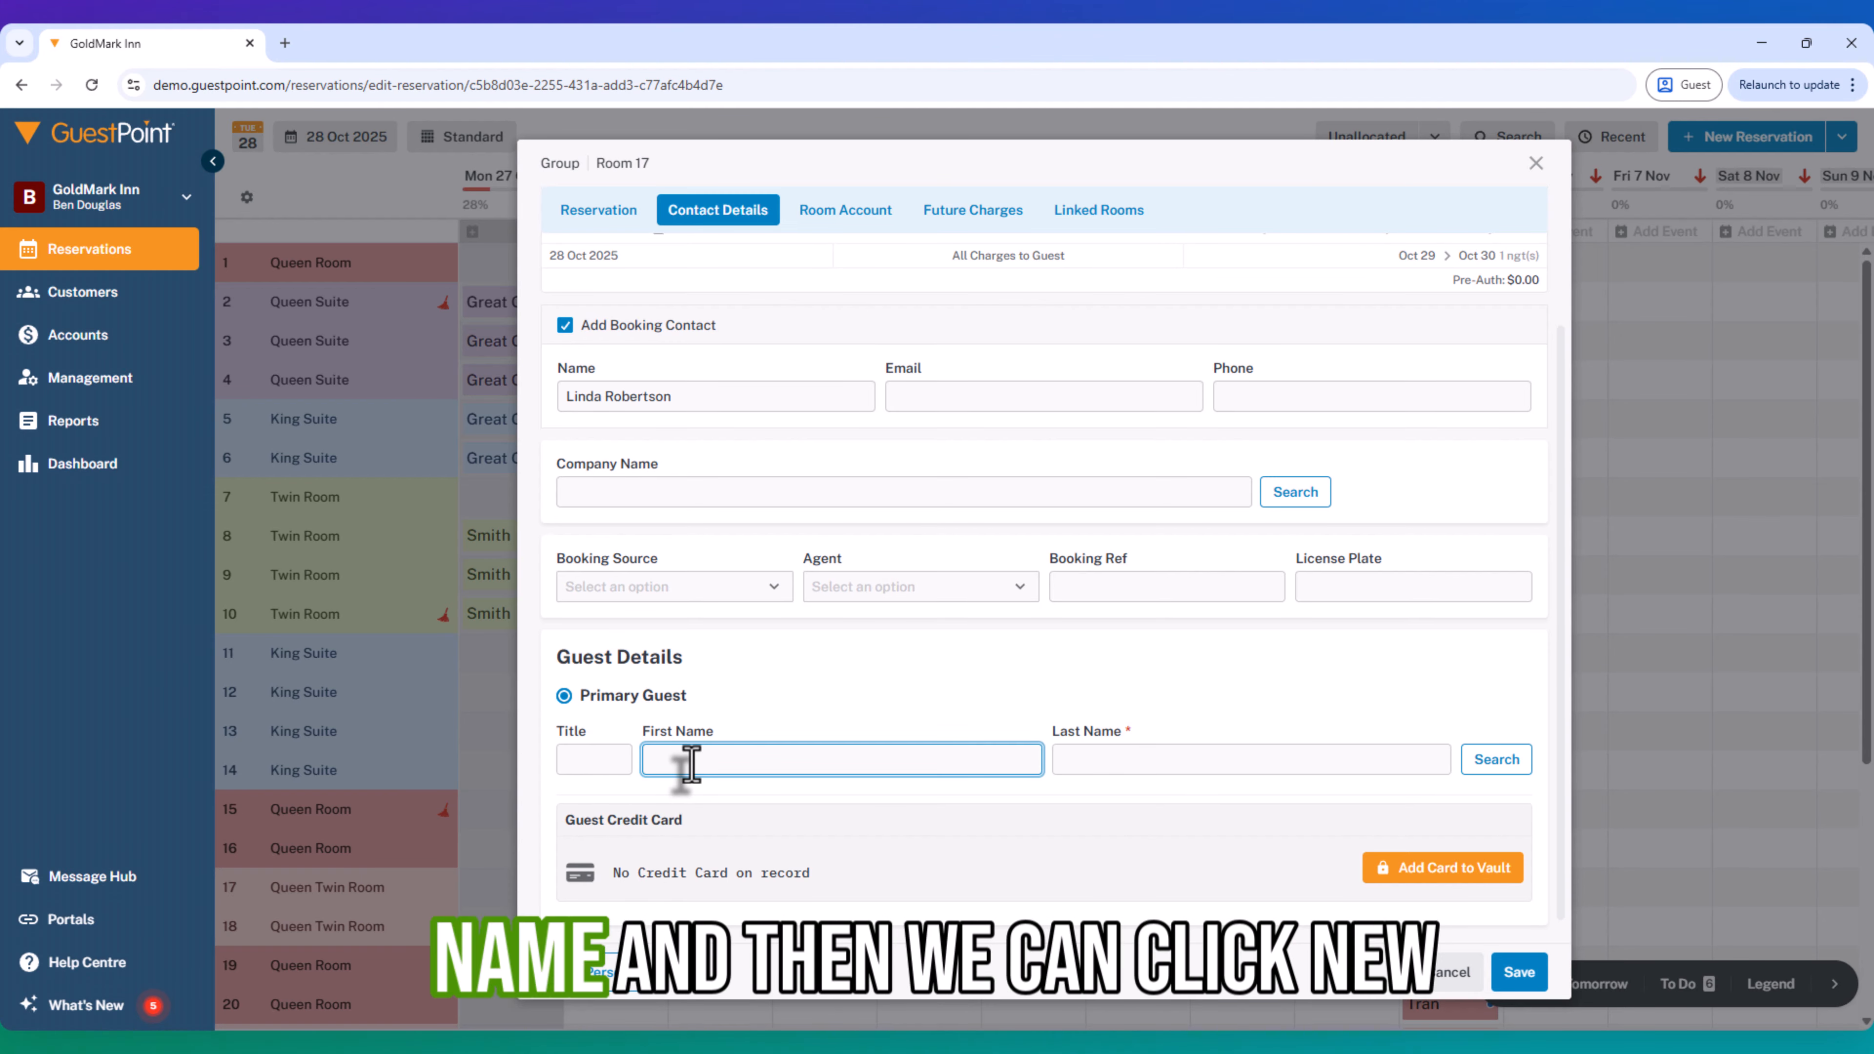
pyautogui.click(575, 993)
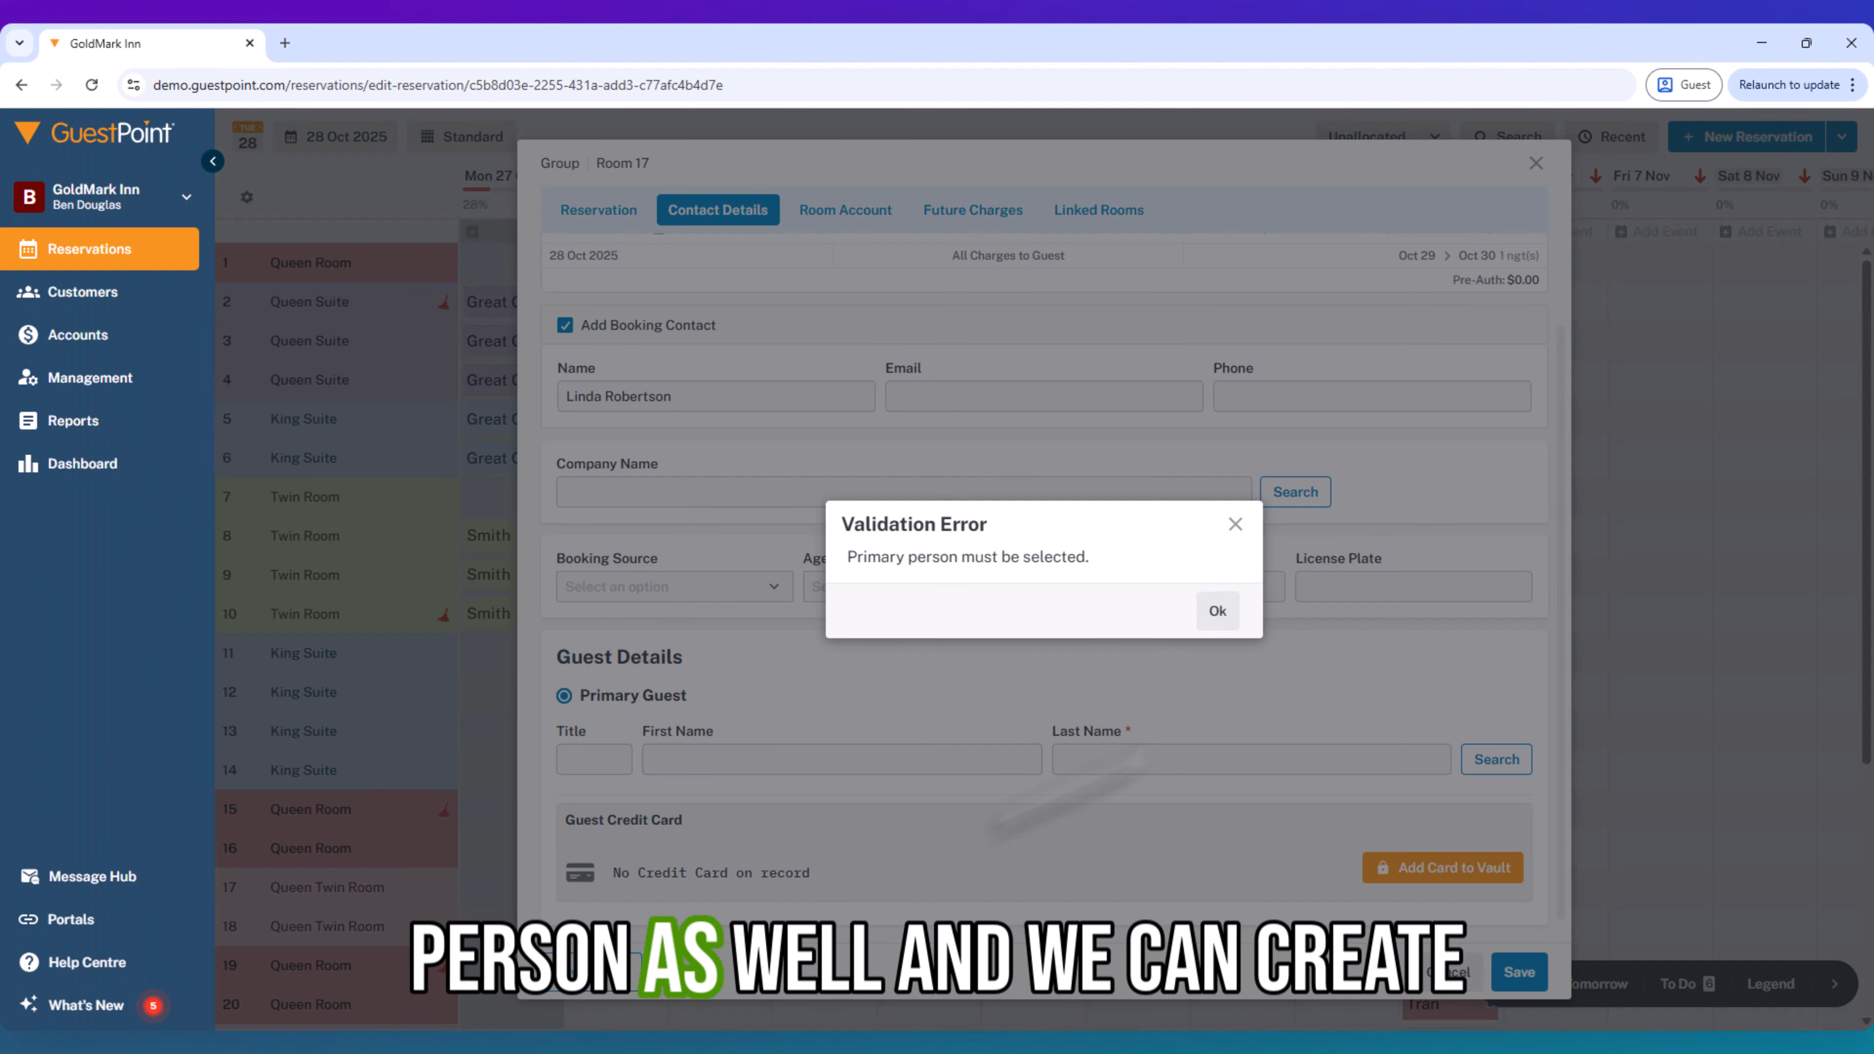
pyautogui.click(1235, 524)
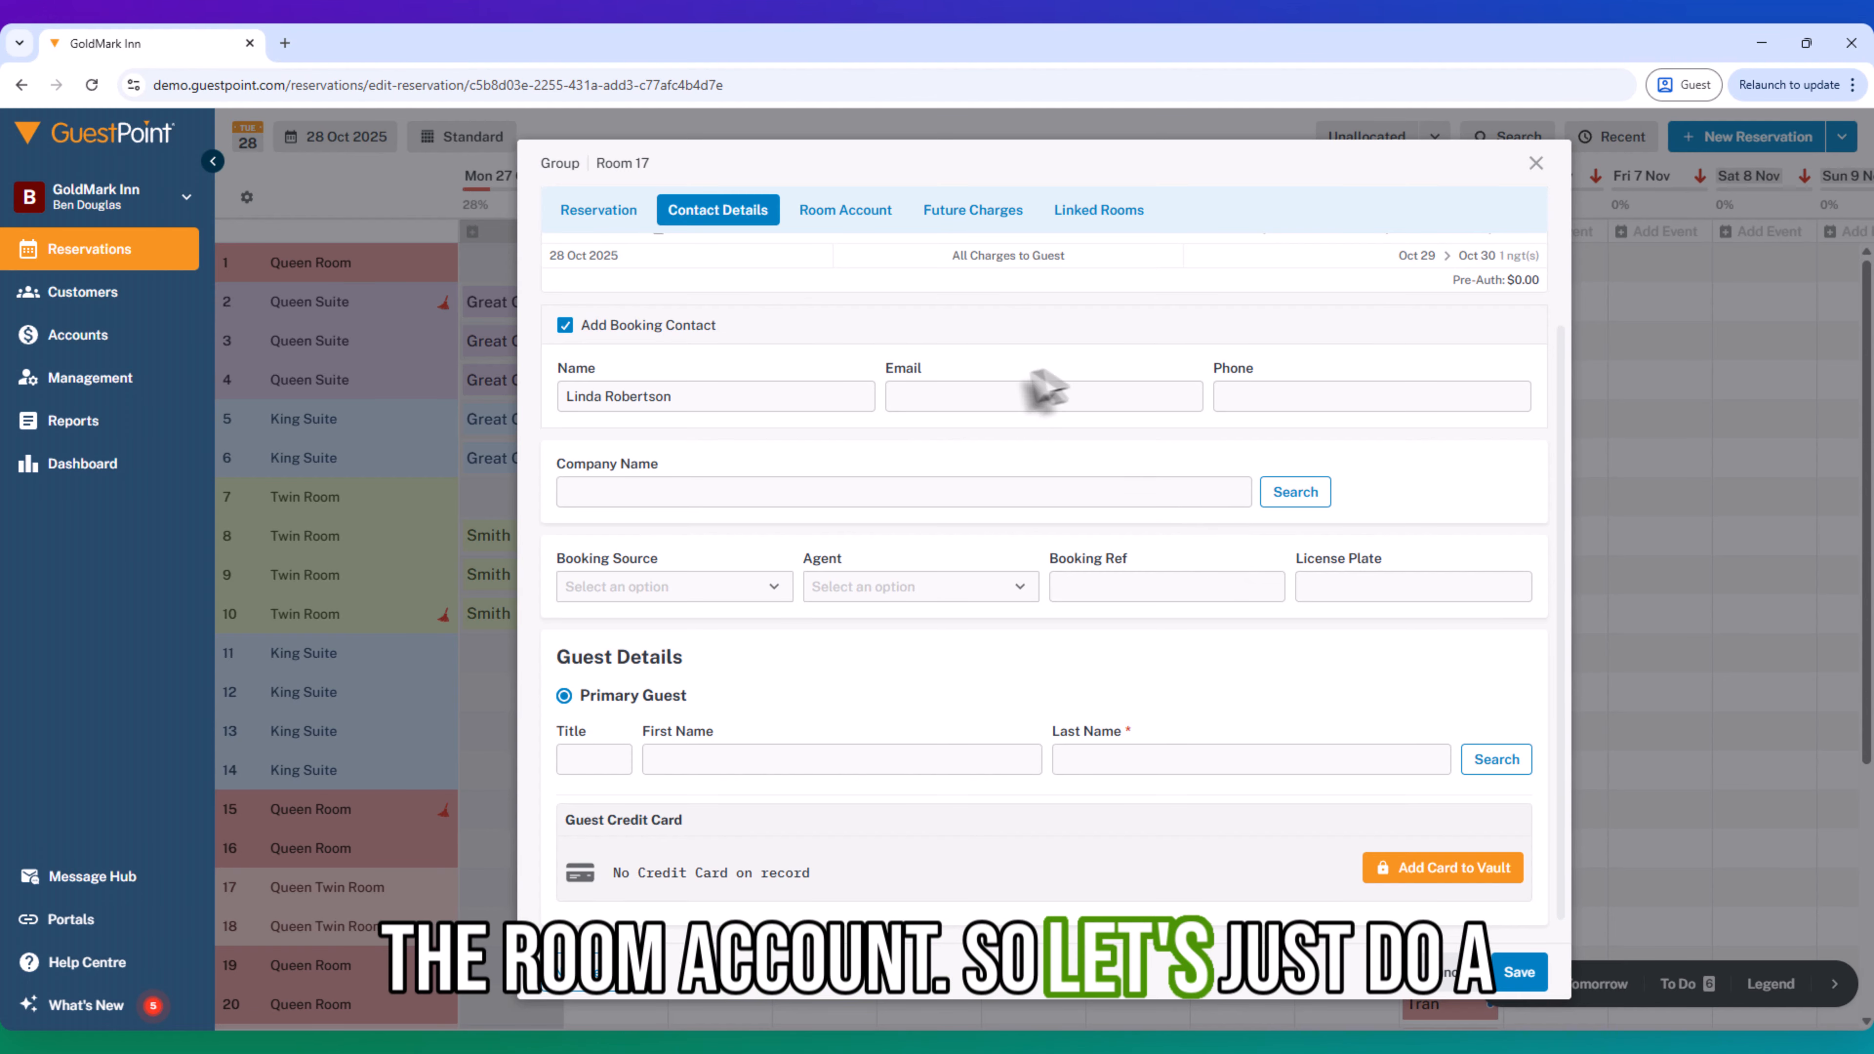
# - Enter a different guest's first and last name as primary guest and pick the matching existing customer record
pyautogui.click(812, 758)
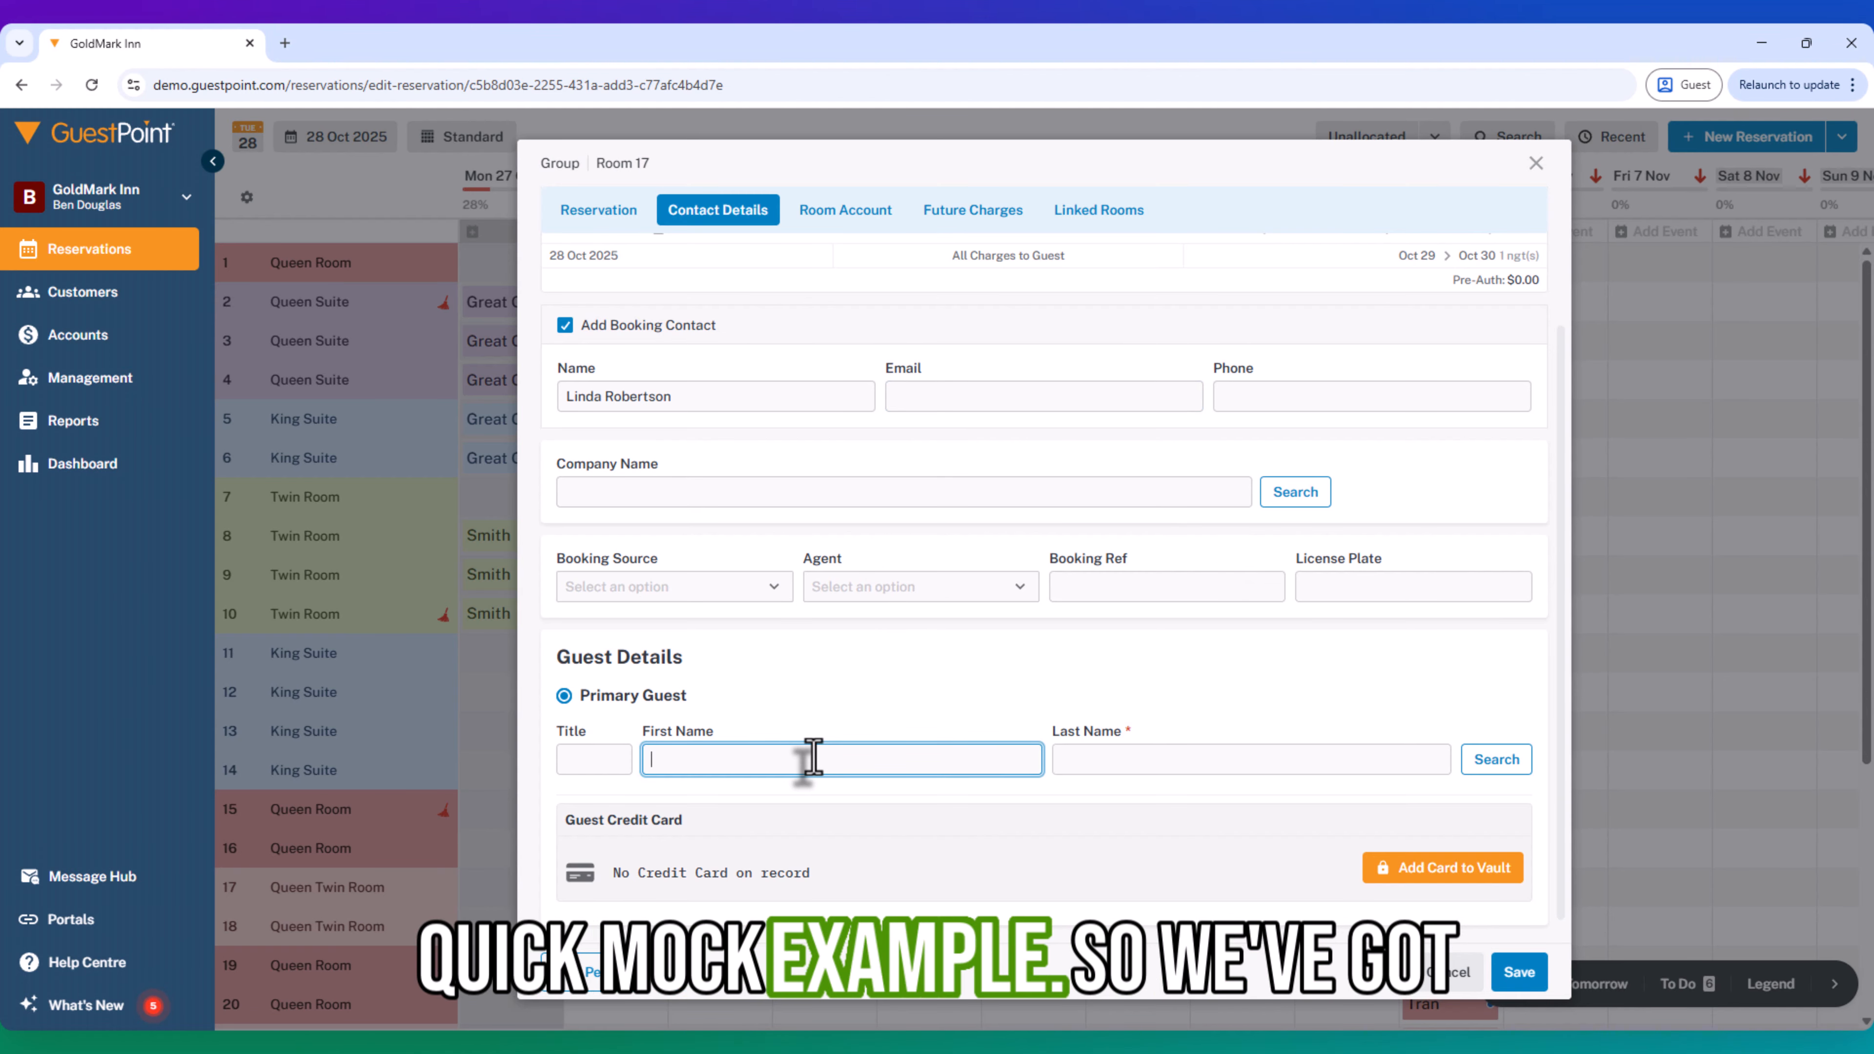
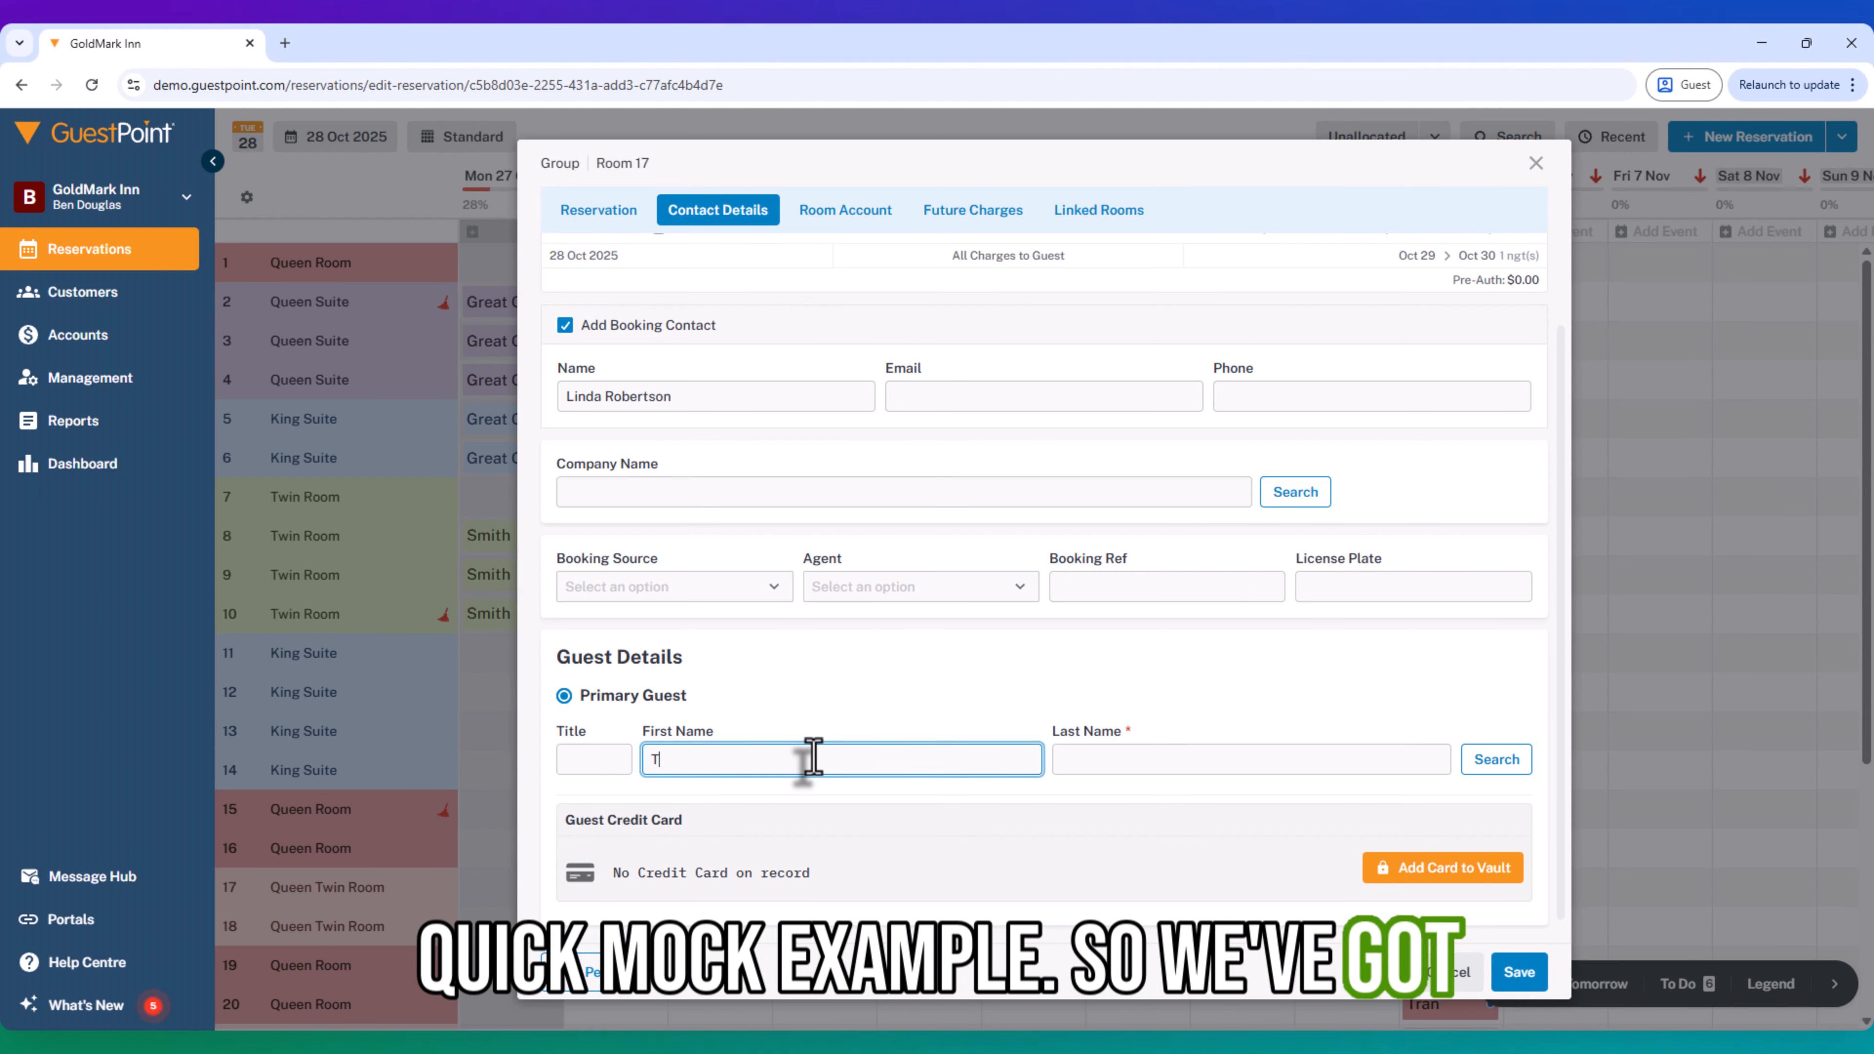
pyautogui.press('Tab')
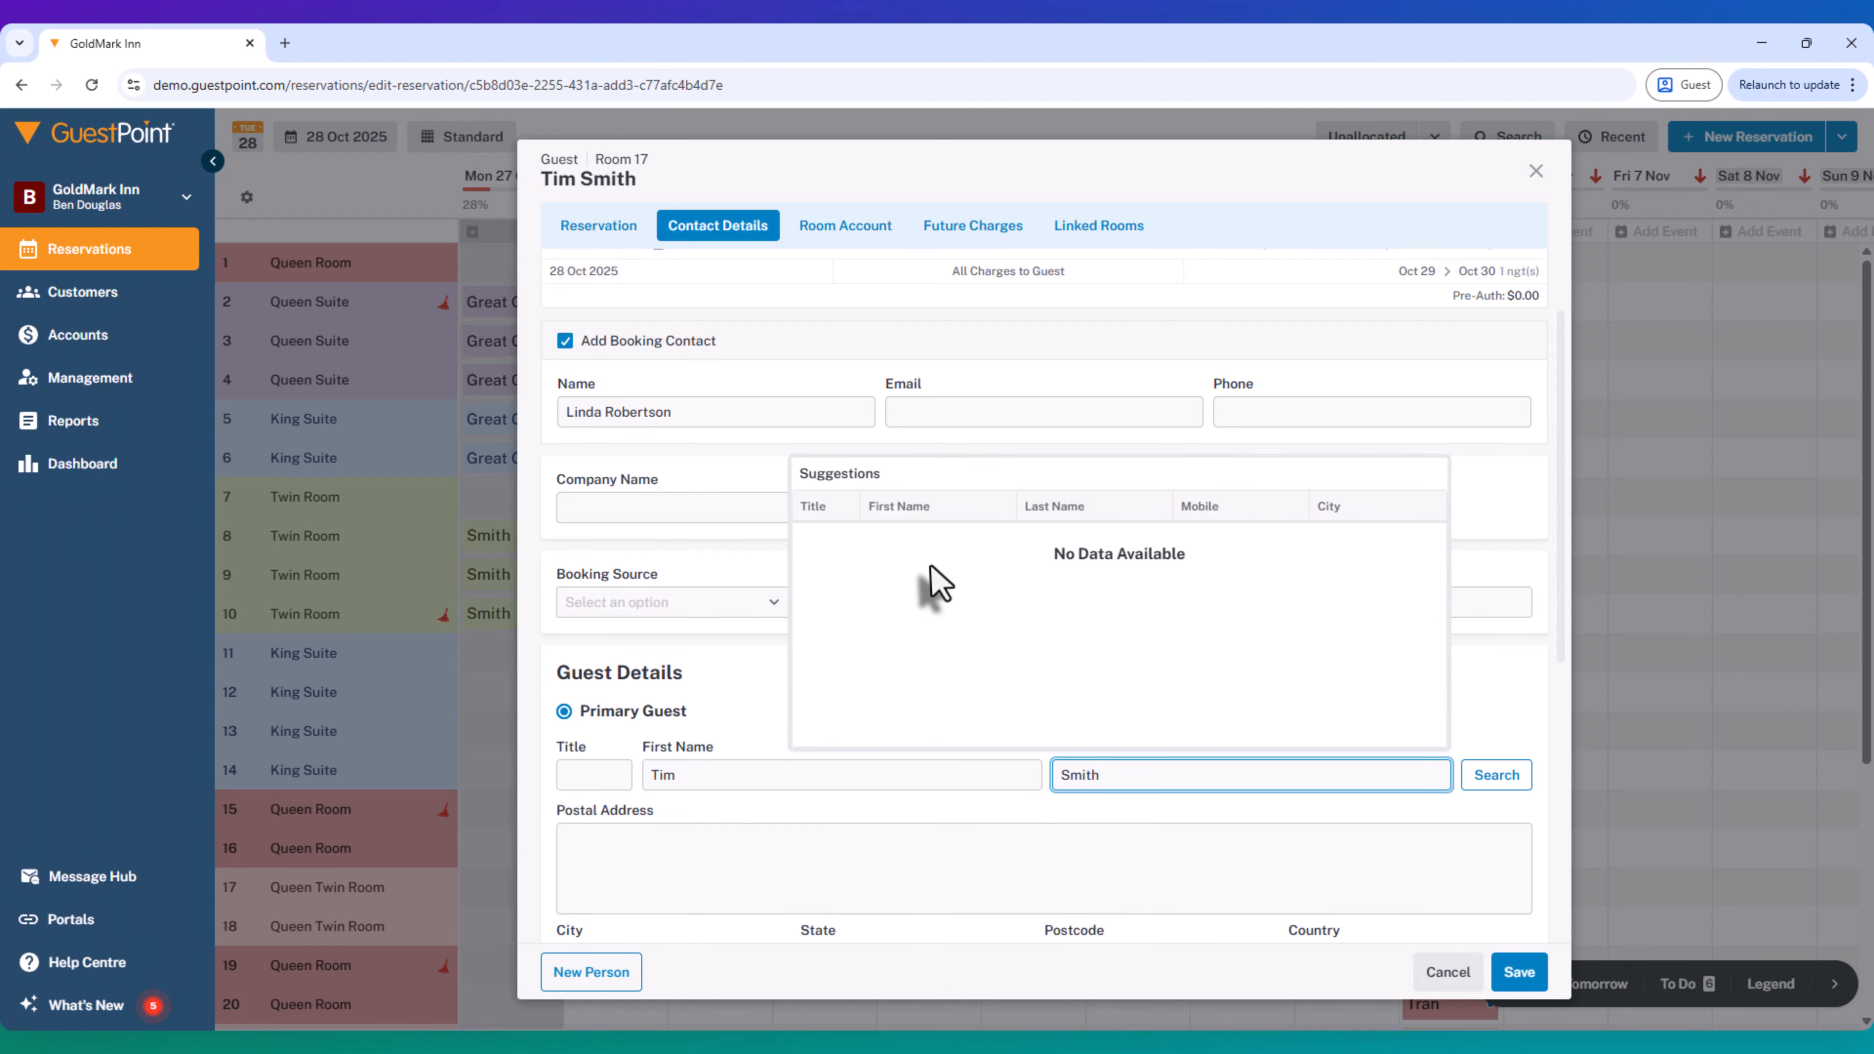
pyautogui.click(1009, 545)
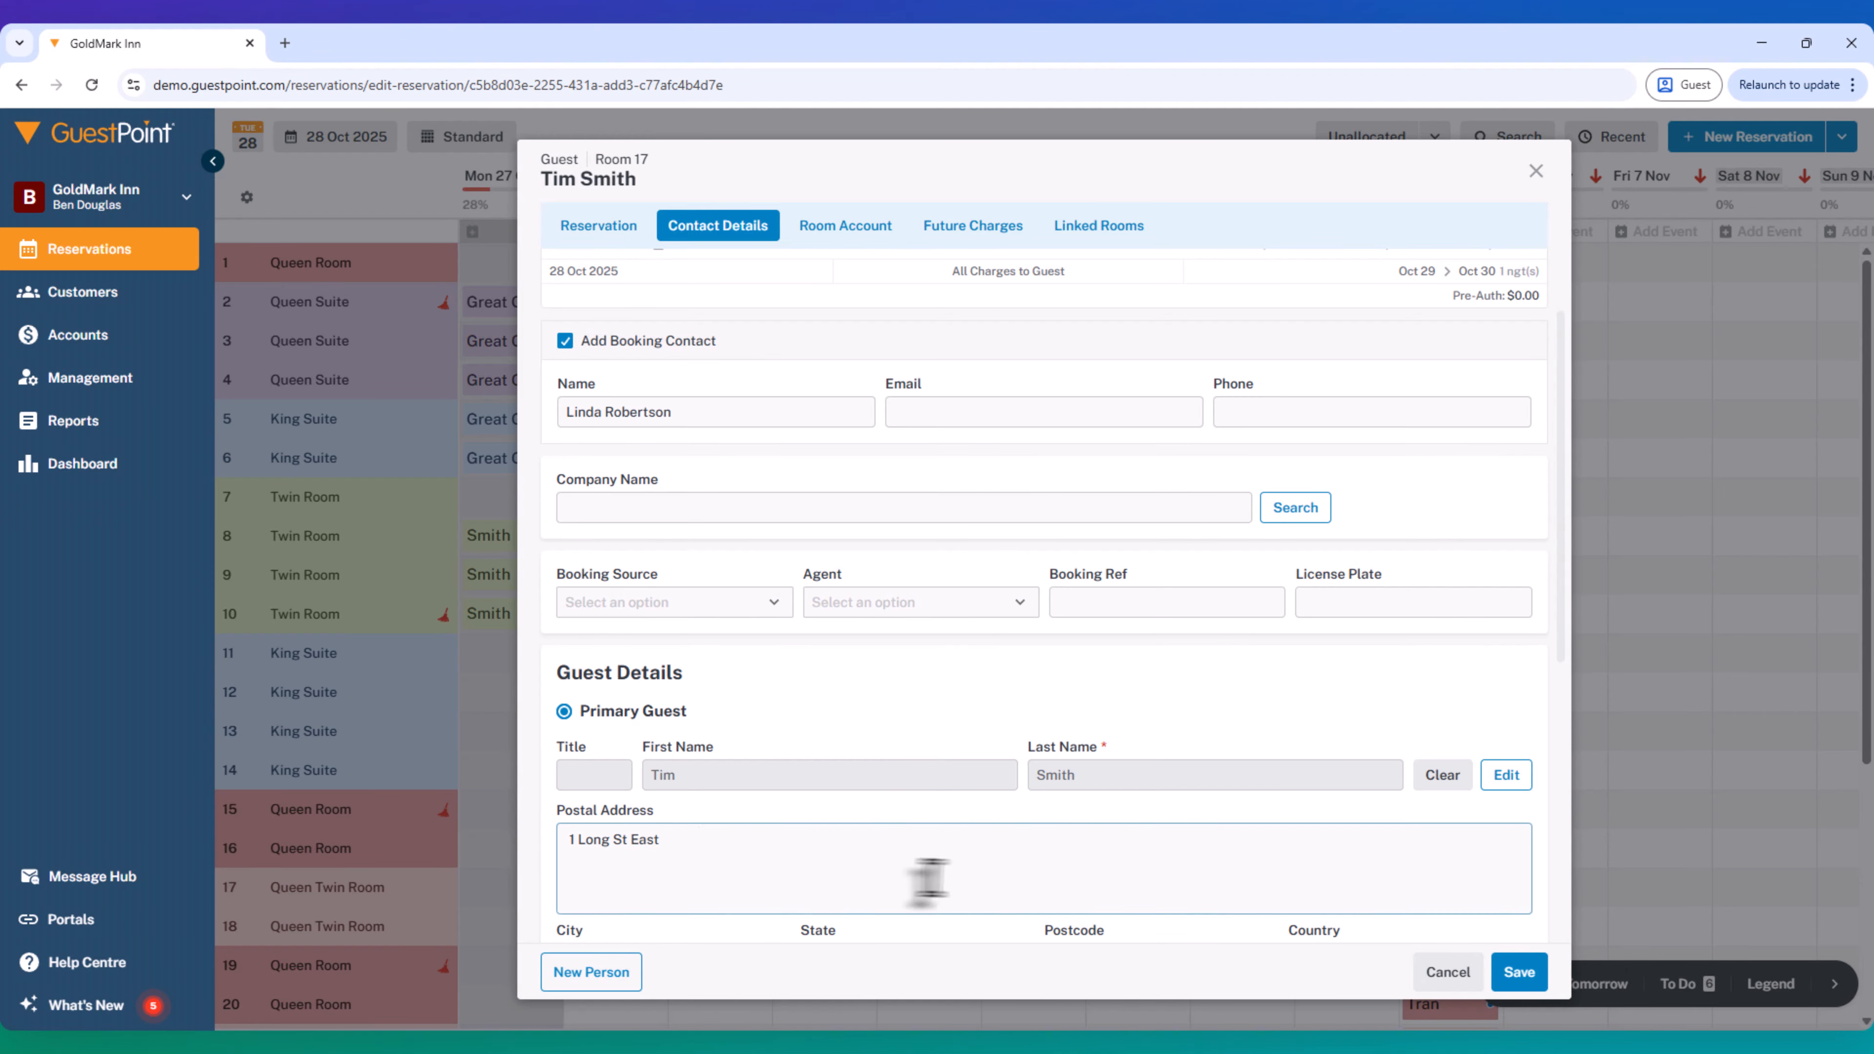
pyautogui.scroll(-2, 670, 831)
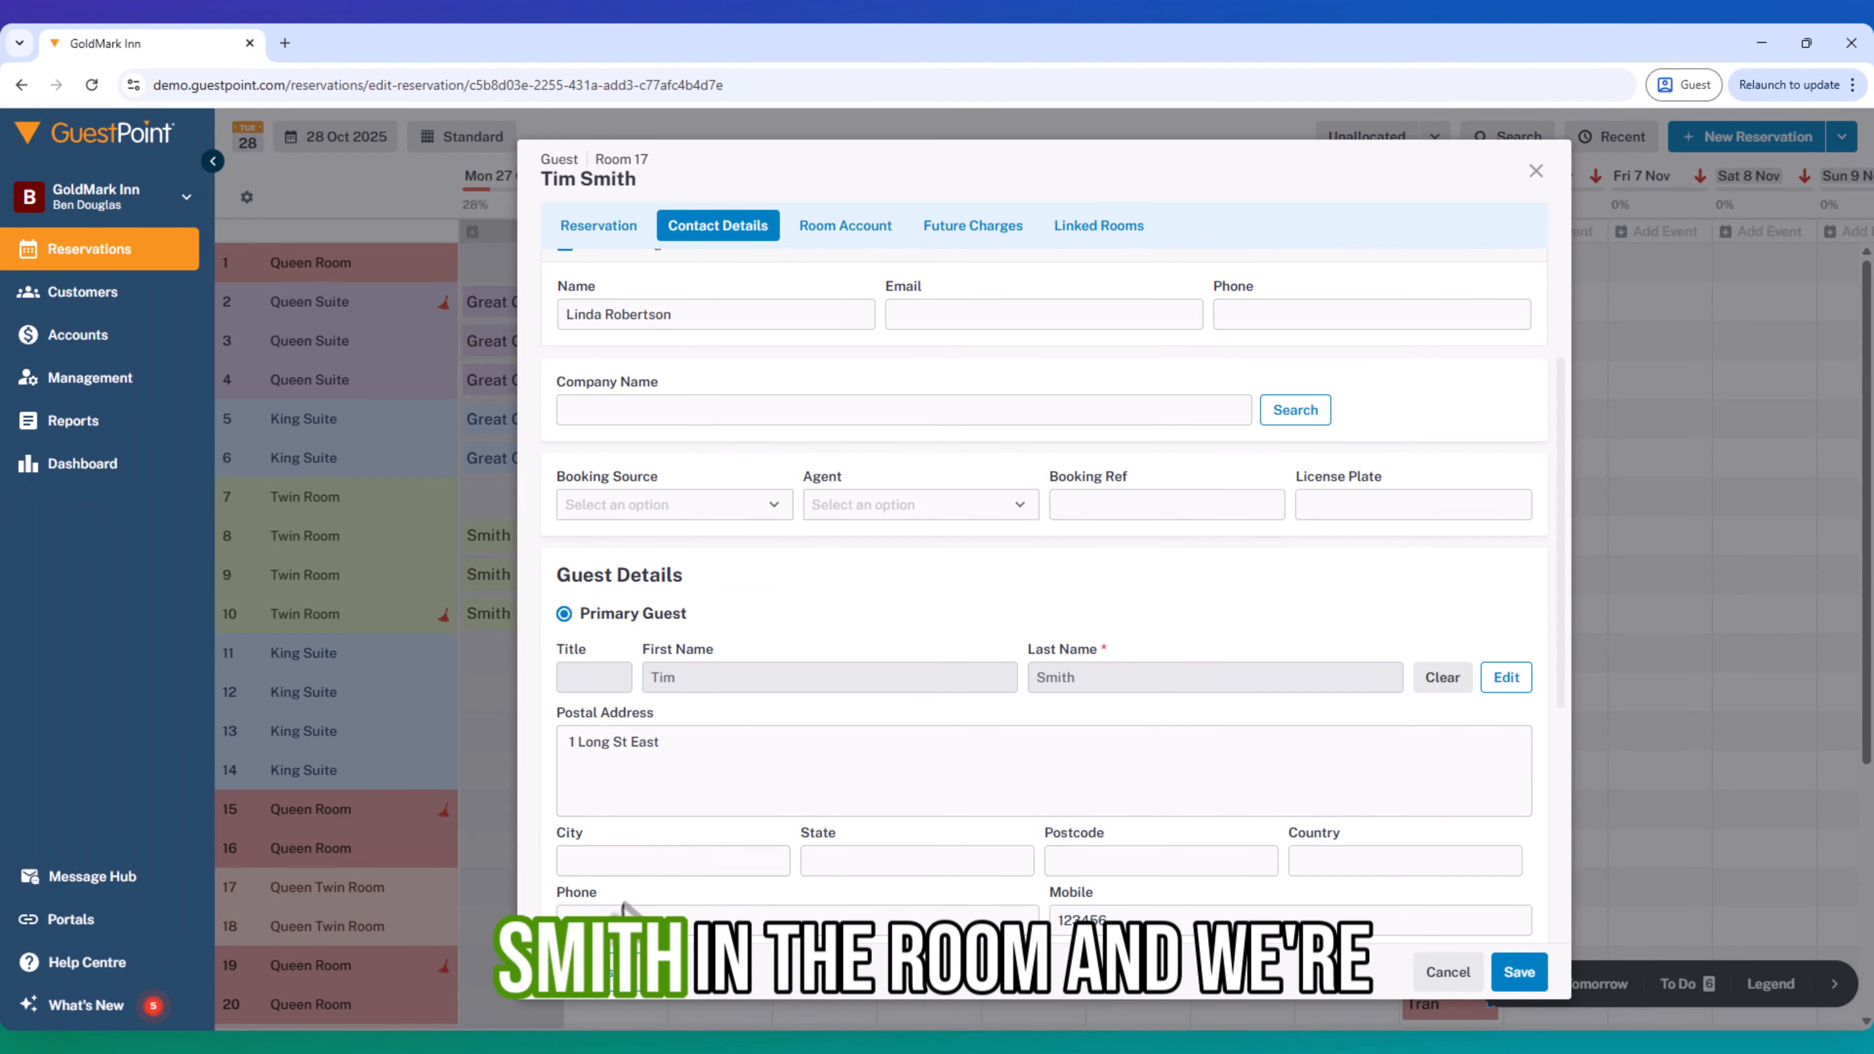
# - Add the booking contact as a new person on the reservation, entering the first name and the correctly spelled last name
pyautogui.click(589, 975)
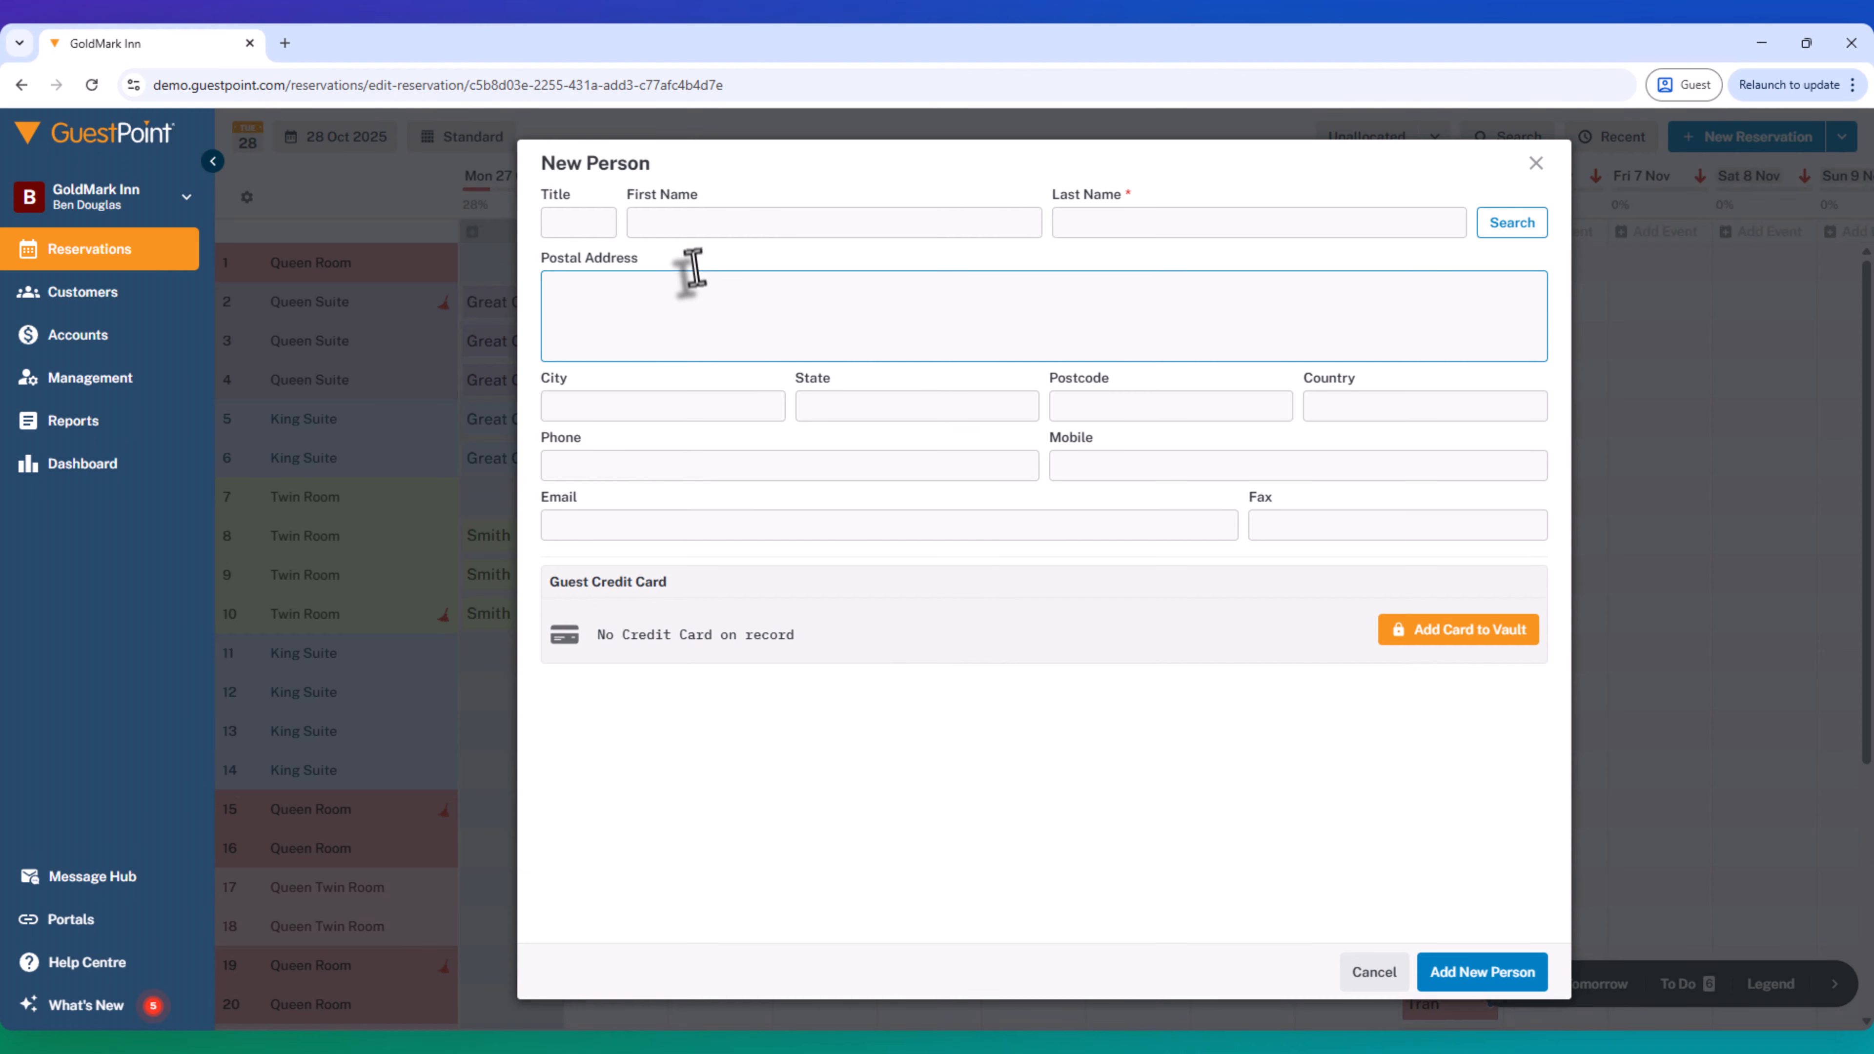
pyautogui.click(676, 236)
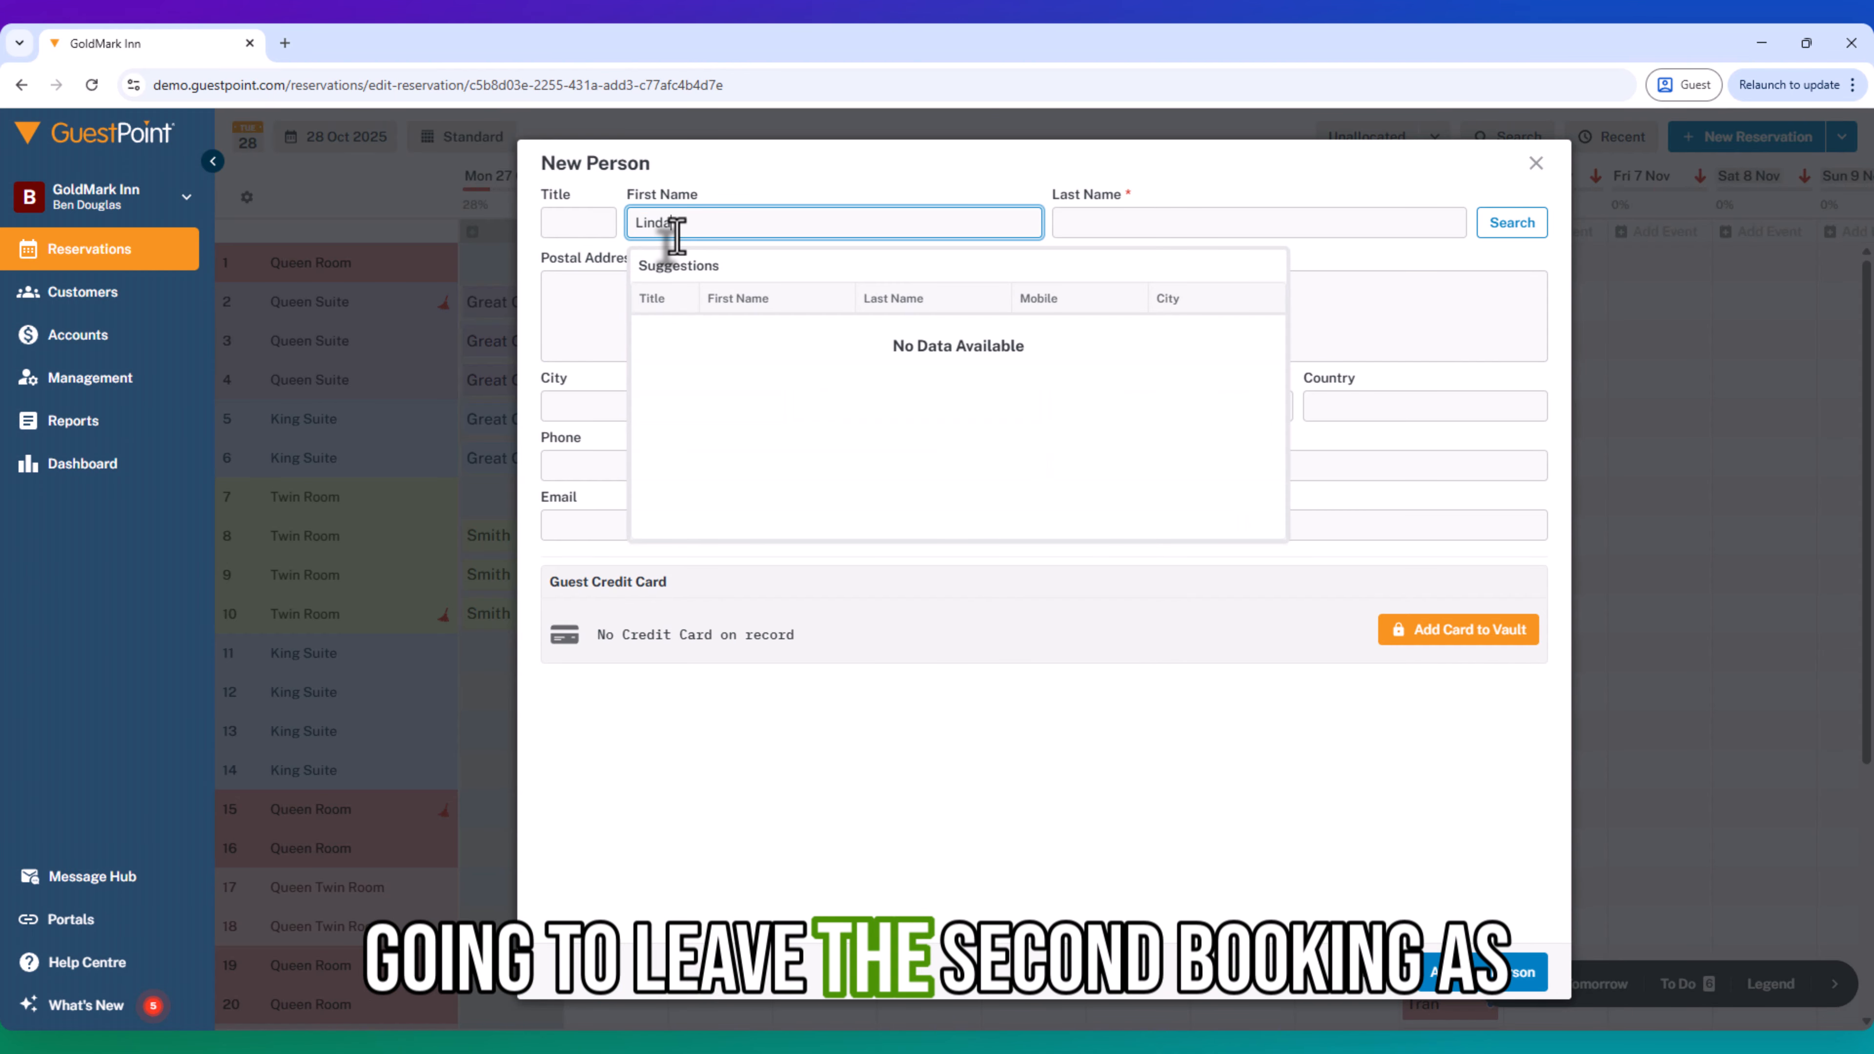
pyautogui.press('Tab')
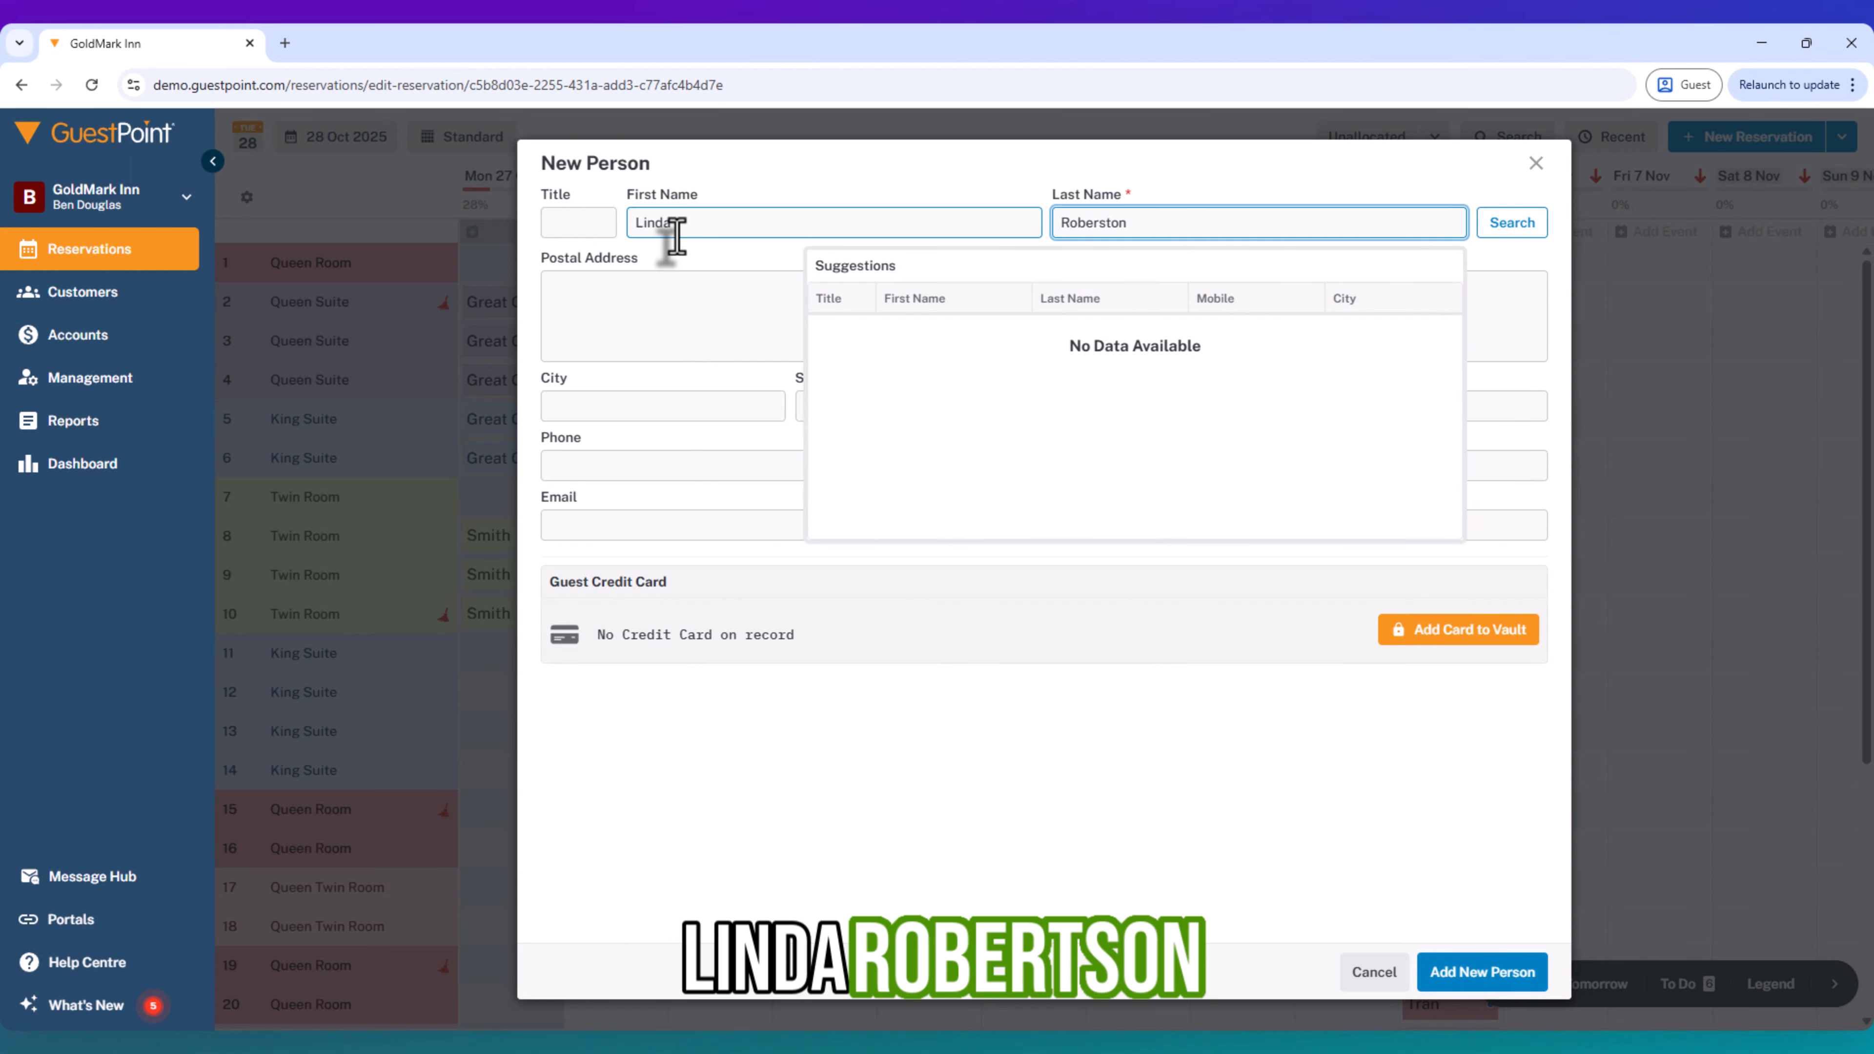
pyautogui.click(1102, 222)
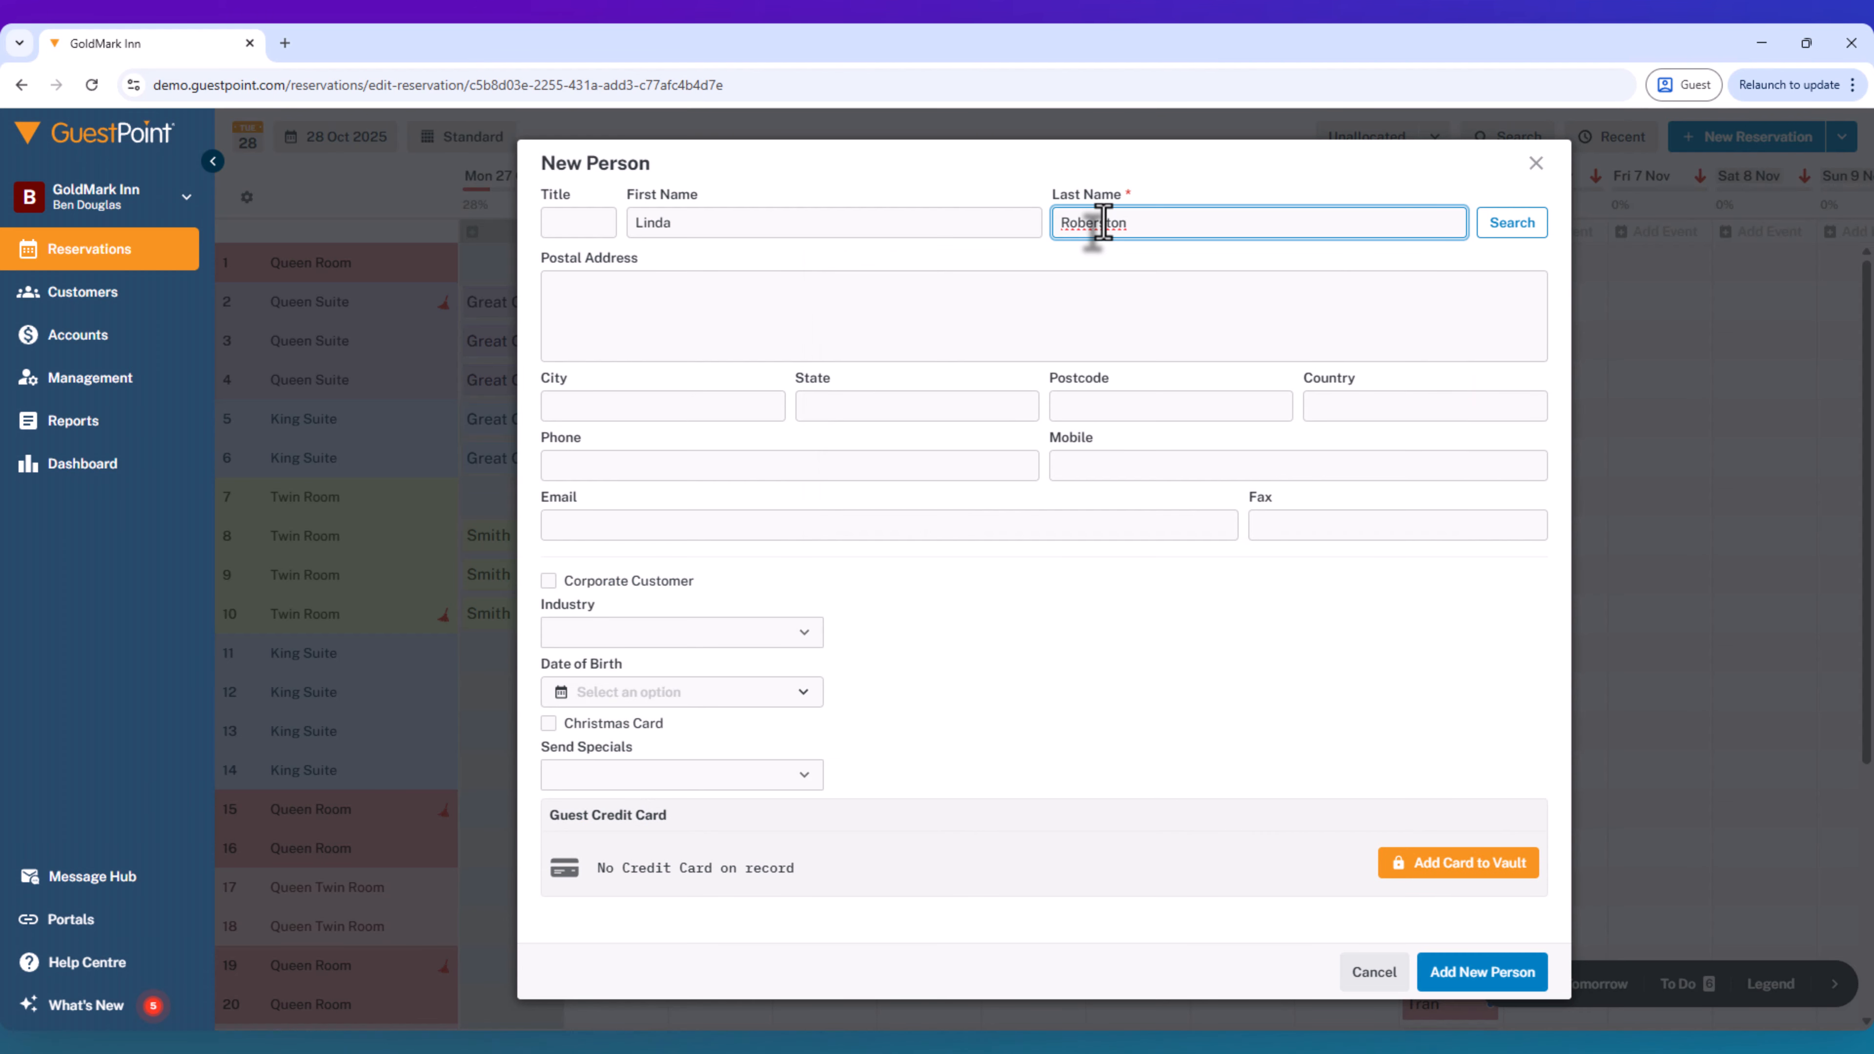
pyautogui.press('BackSpace')
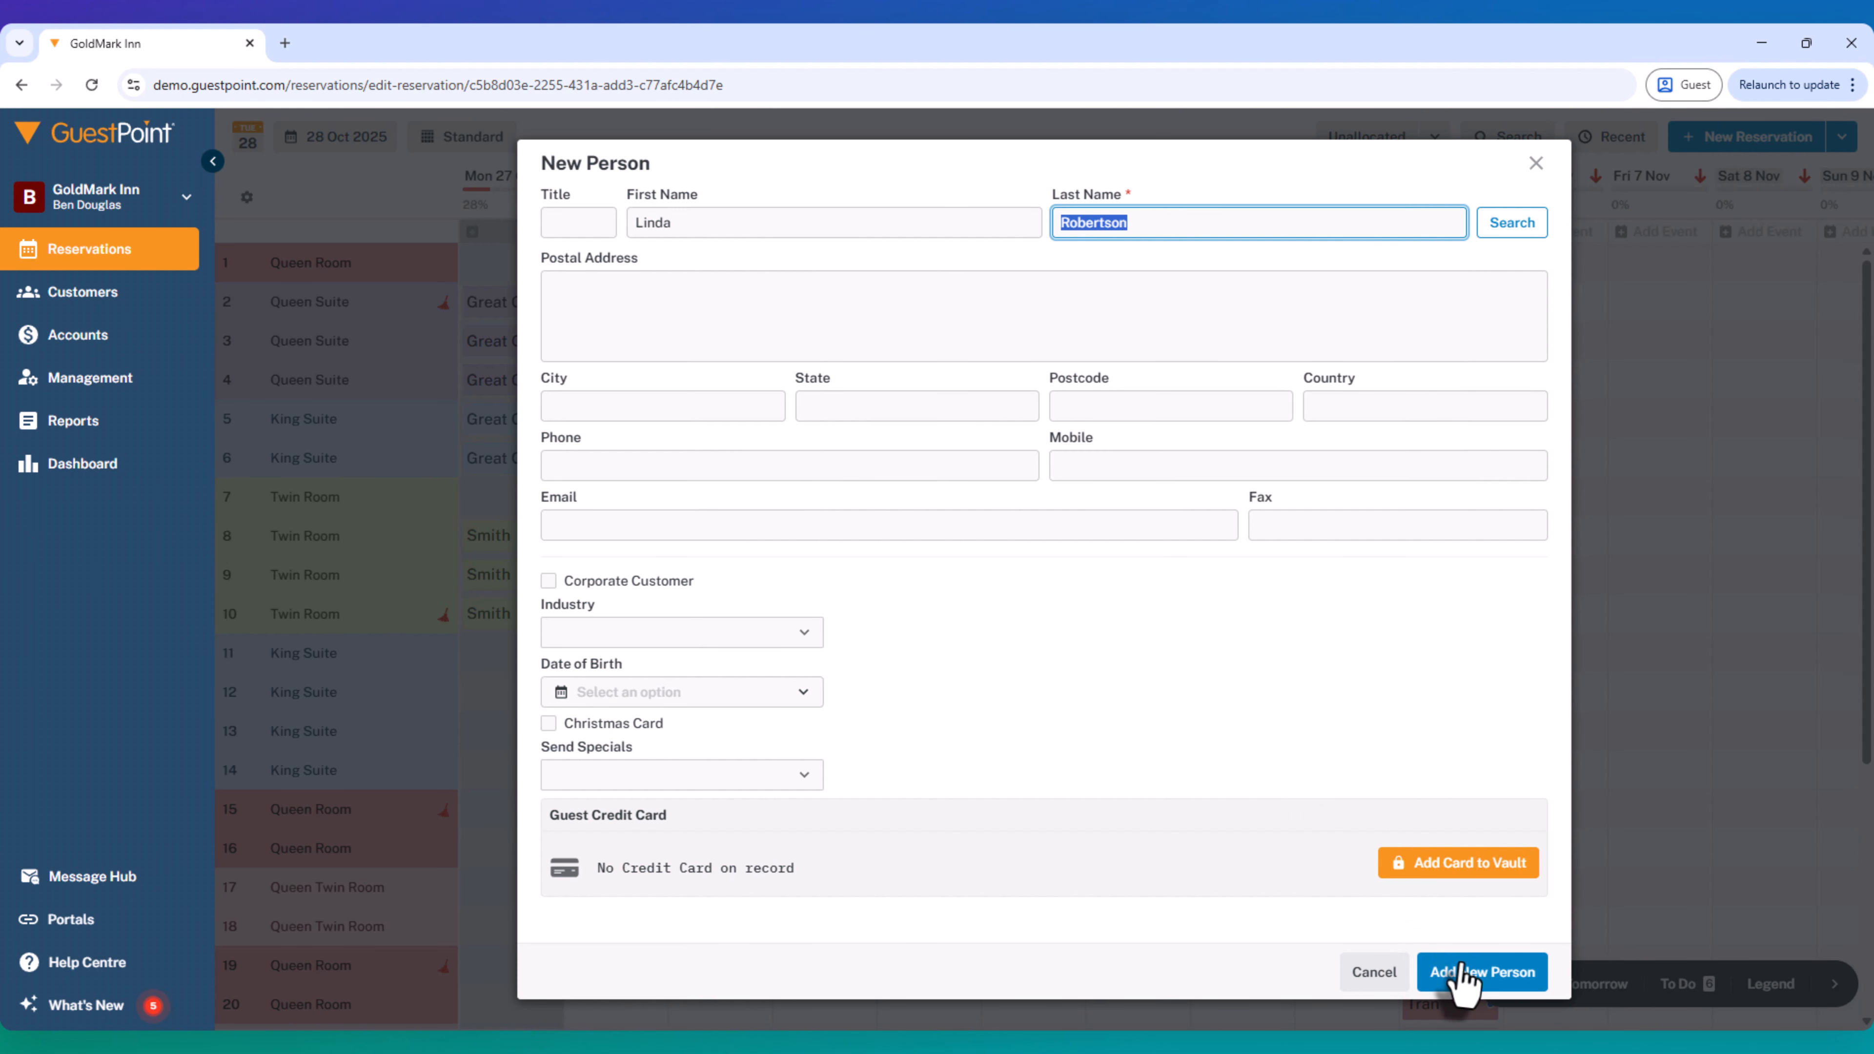
pyautogui.click(1467, 976)
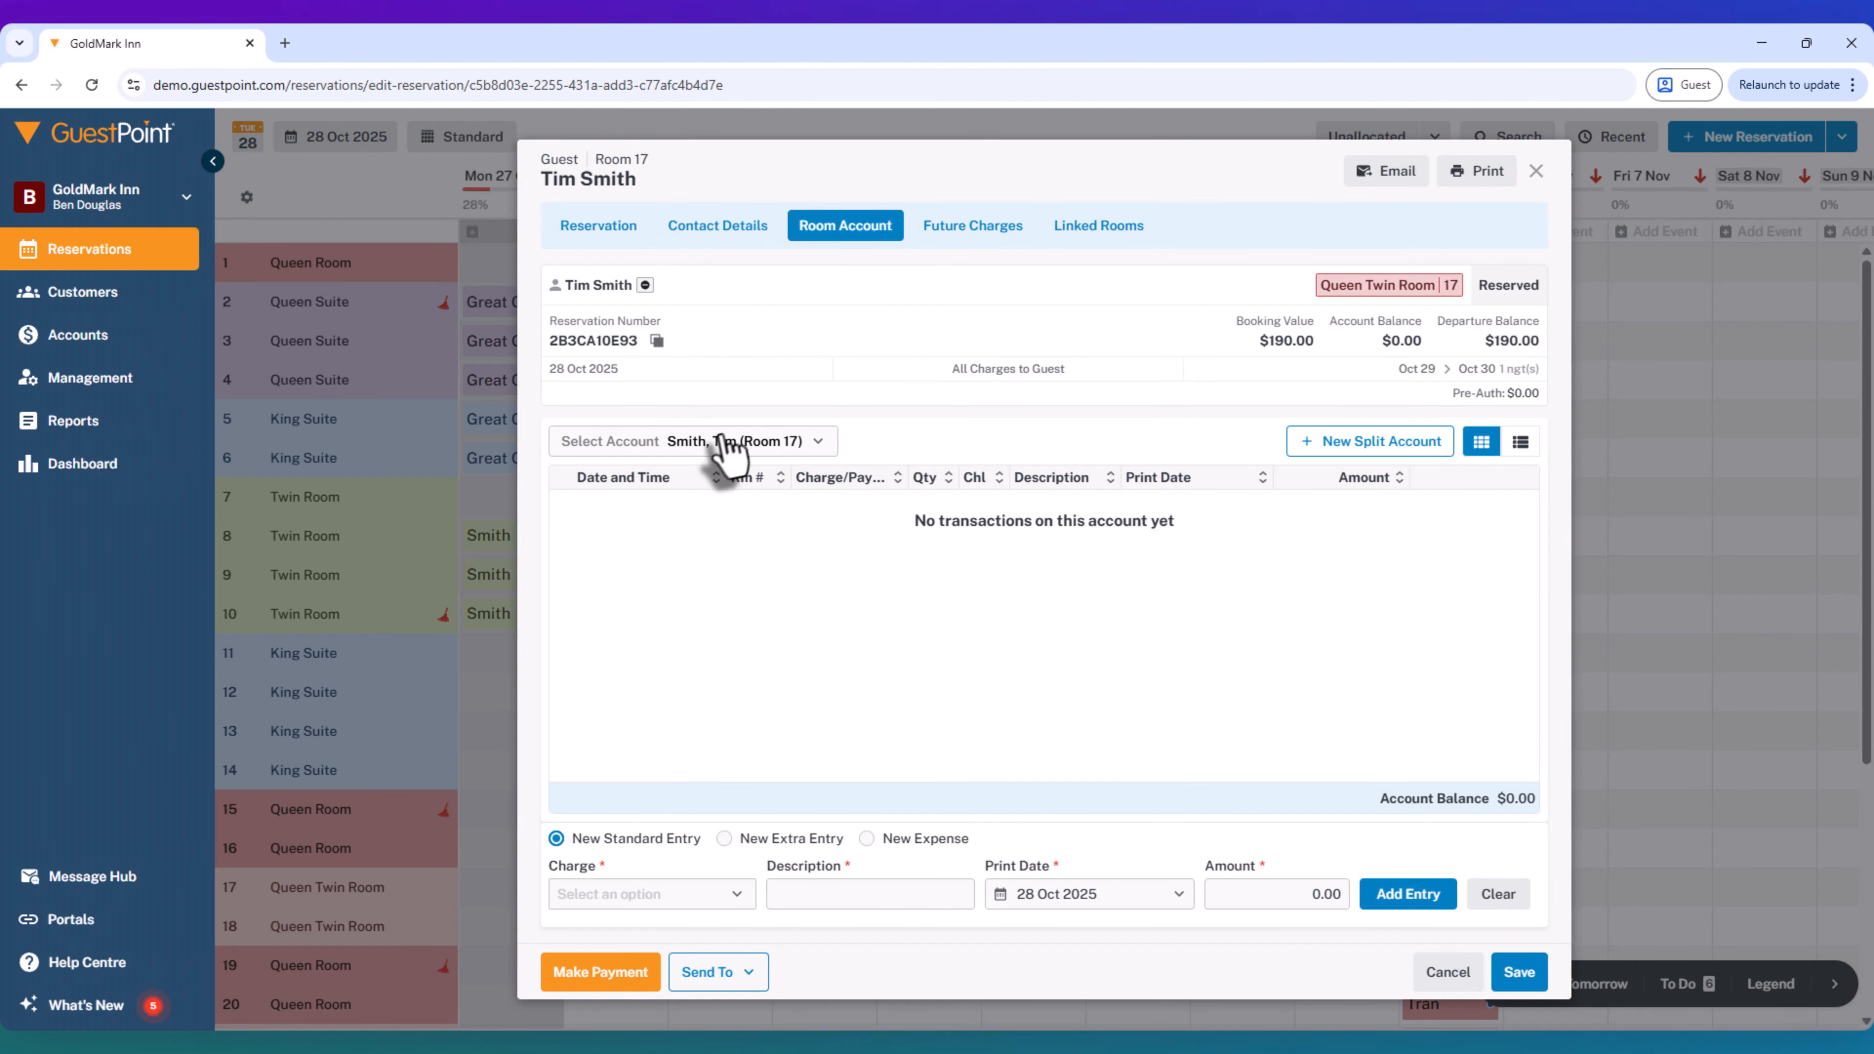
# - Switch the room account between the primary guest and the added second guest to view their separate accounts
pyautogui.click(734, 446)
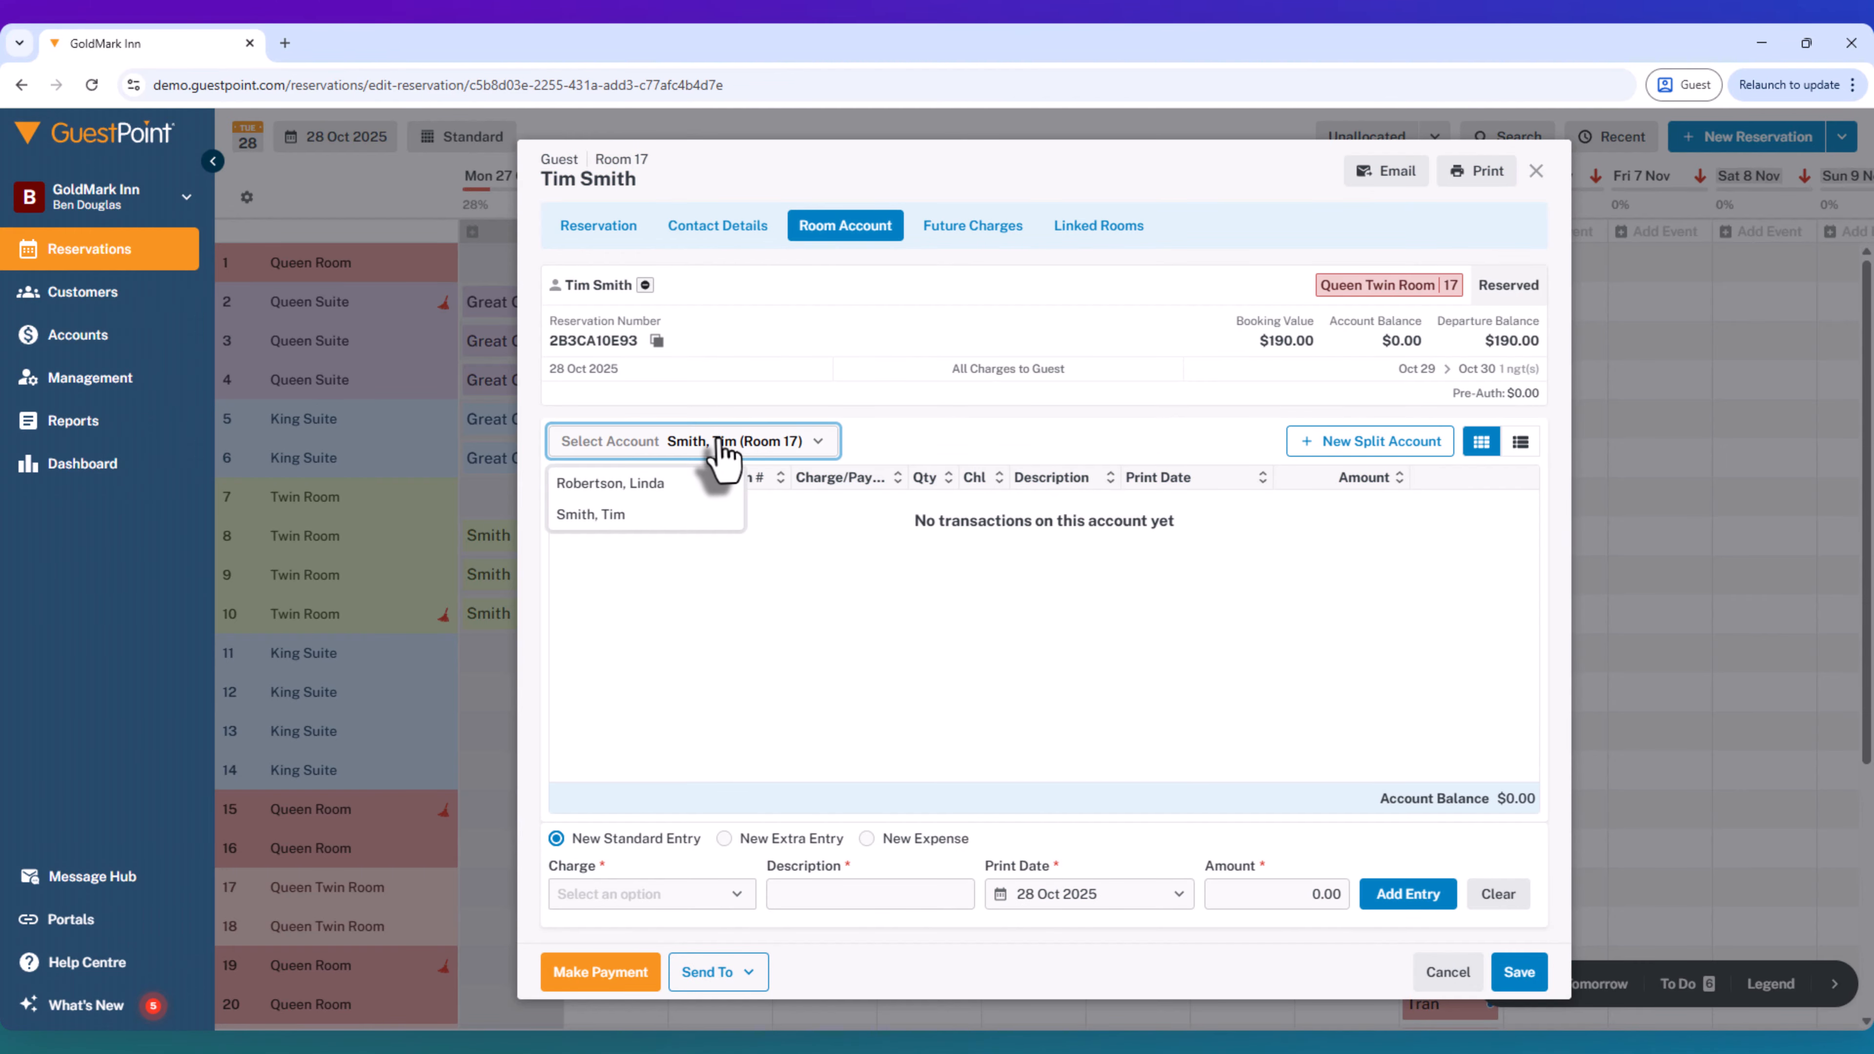
pyautogui.click(605, 515)
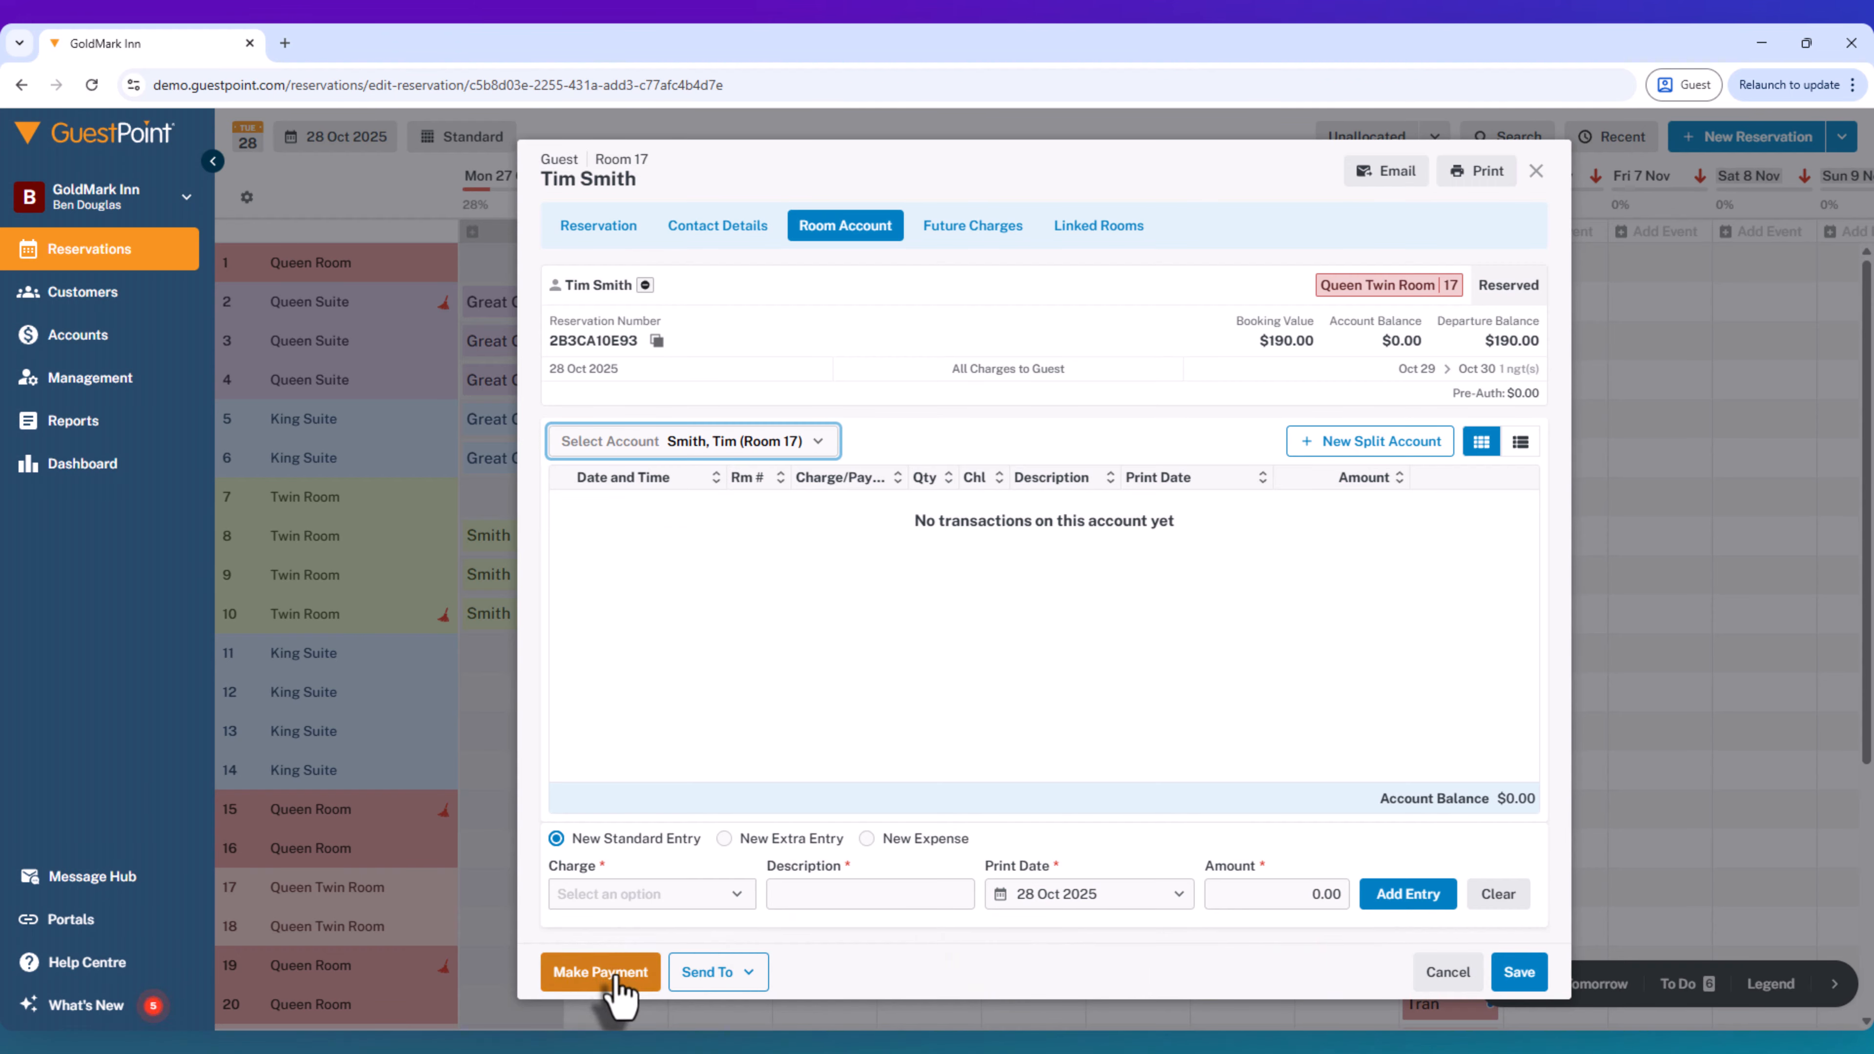
pyautogui.click(671, 443)
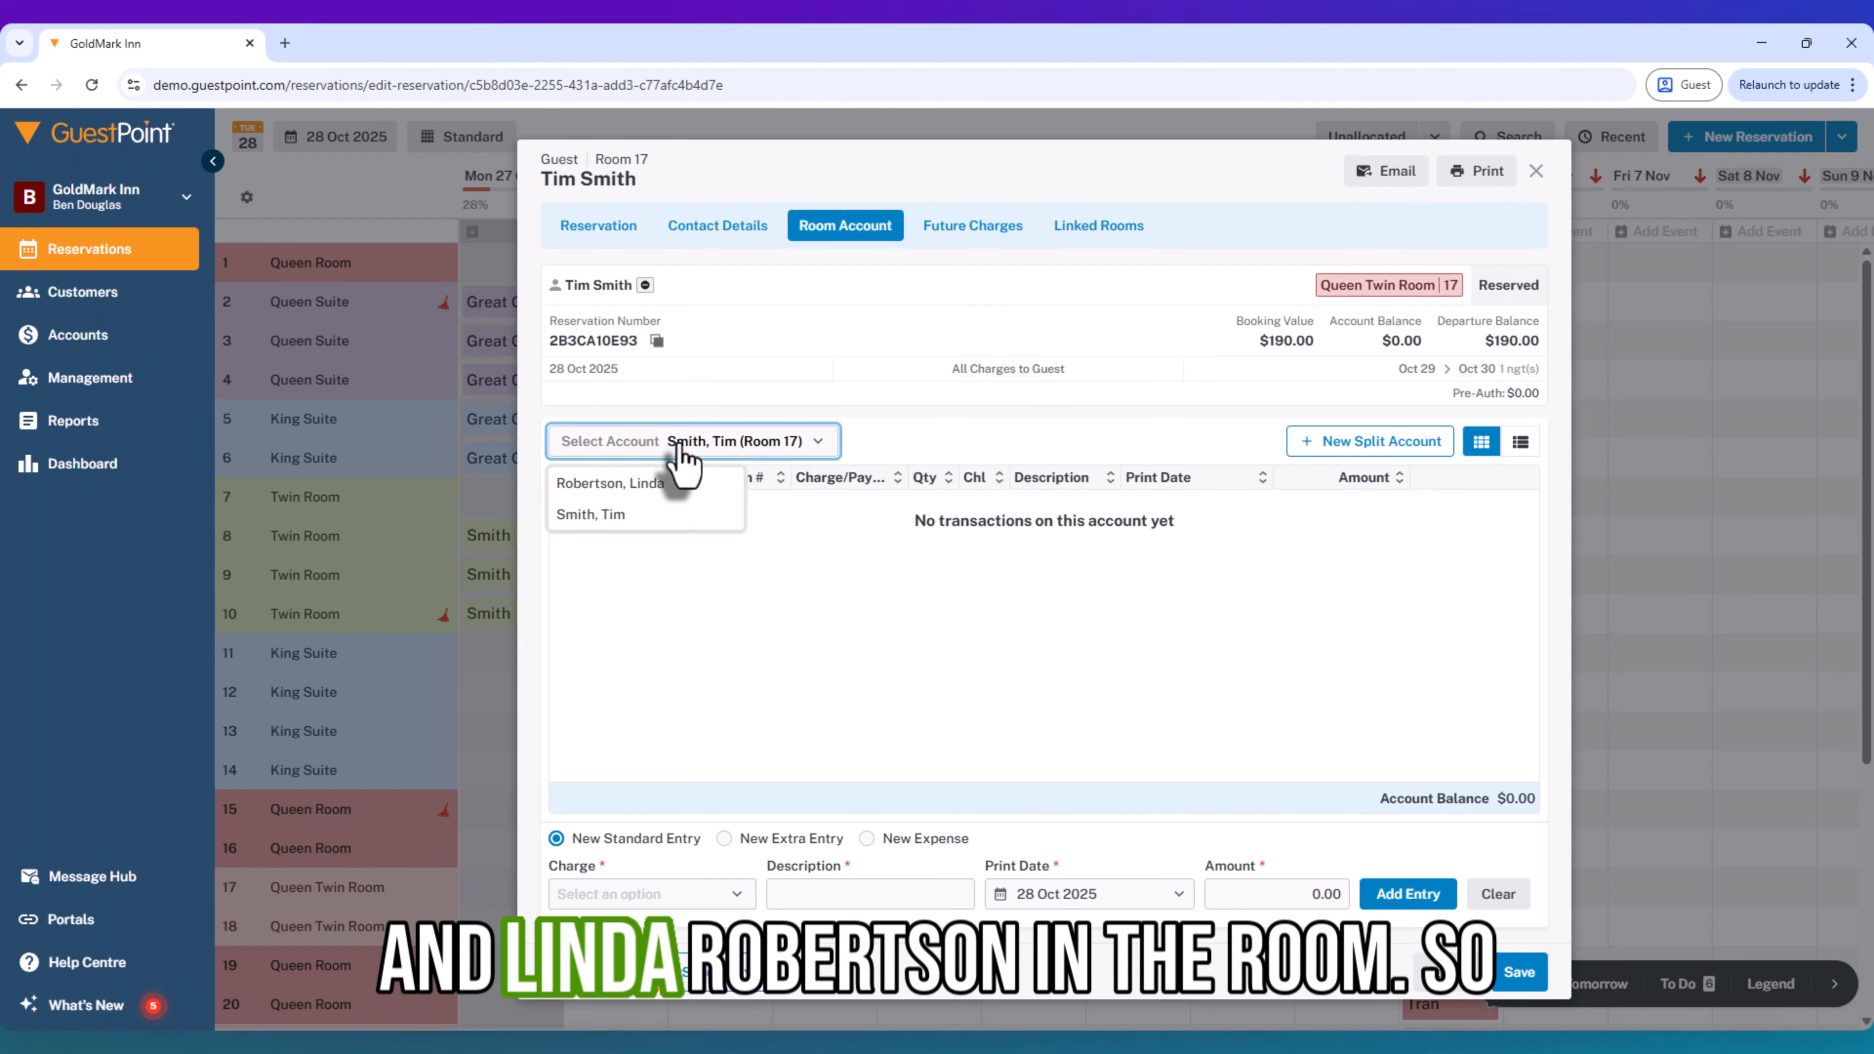
pyautogui.click(613, 493)
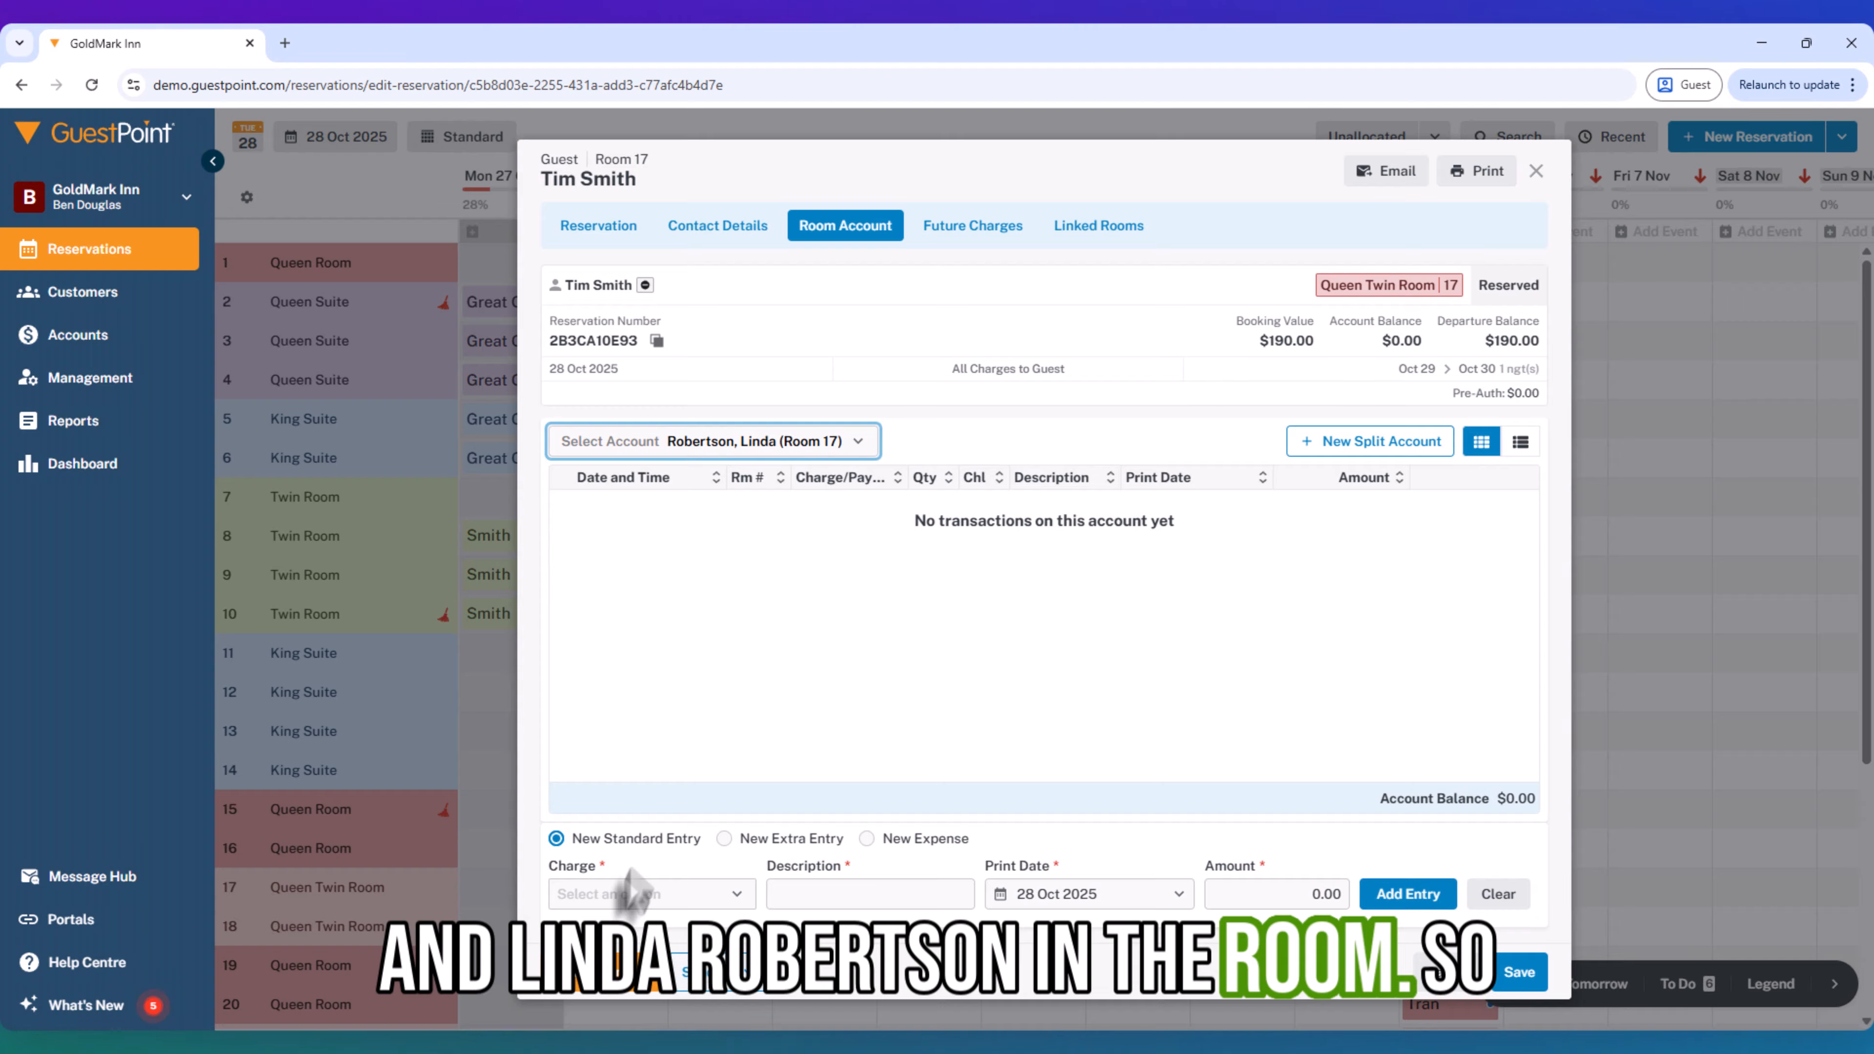
# - Add a Dinner charge of 30.00 to the primary guest's room account
pyautogui.click(639, 895)
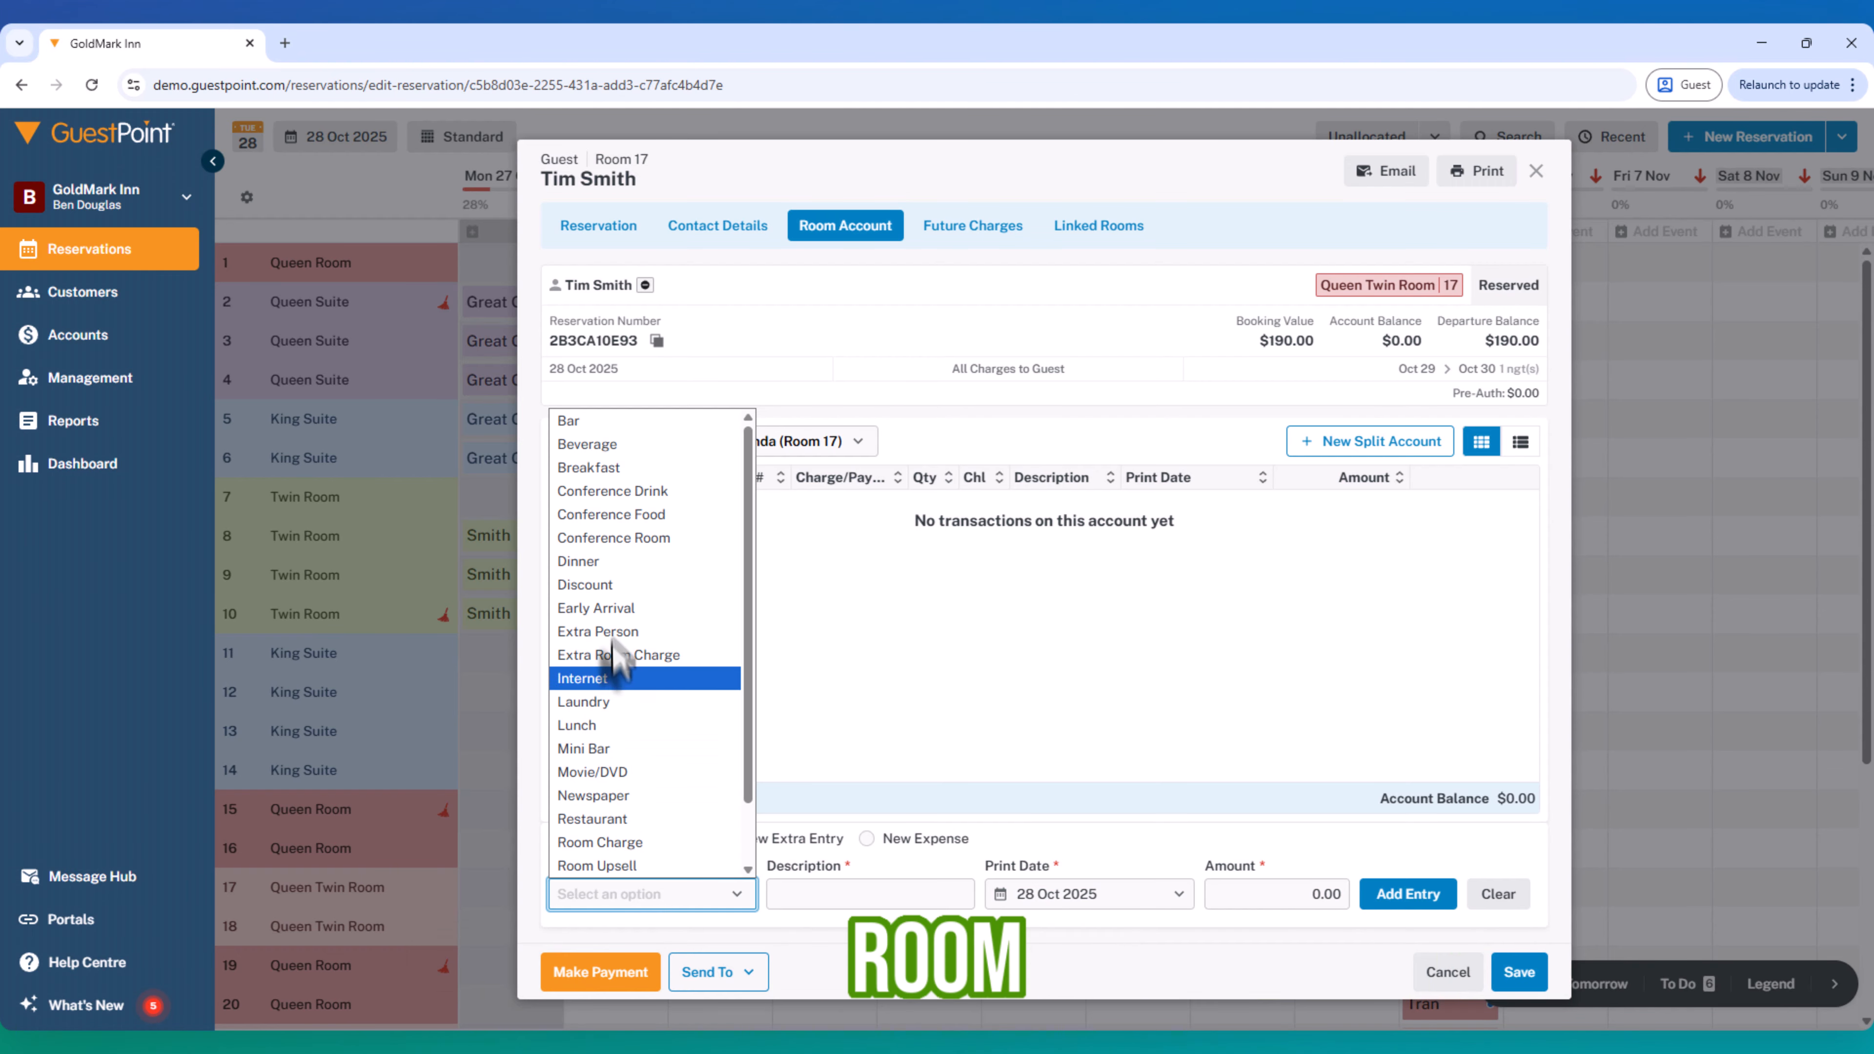
pyautogui.click(609, 583)
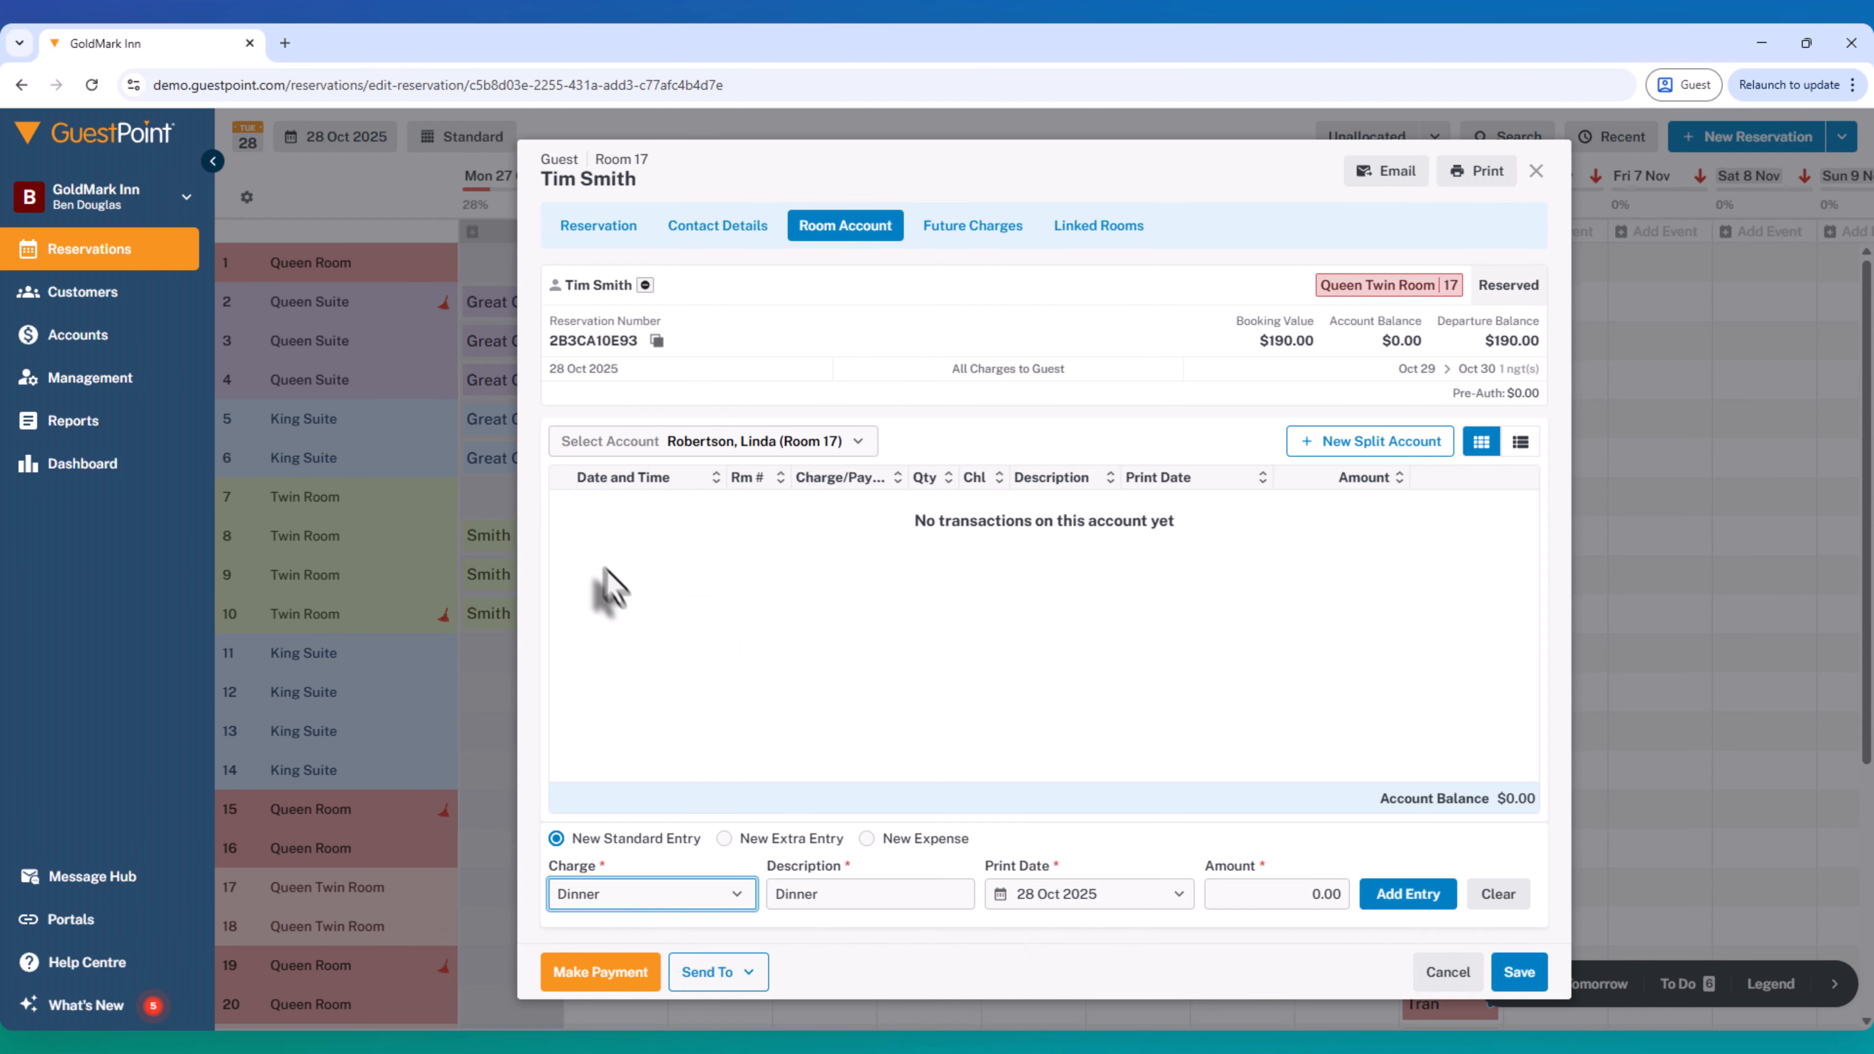
pyautogui.click(1266, 905)
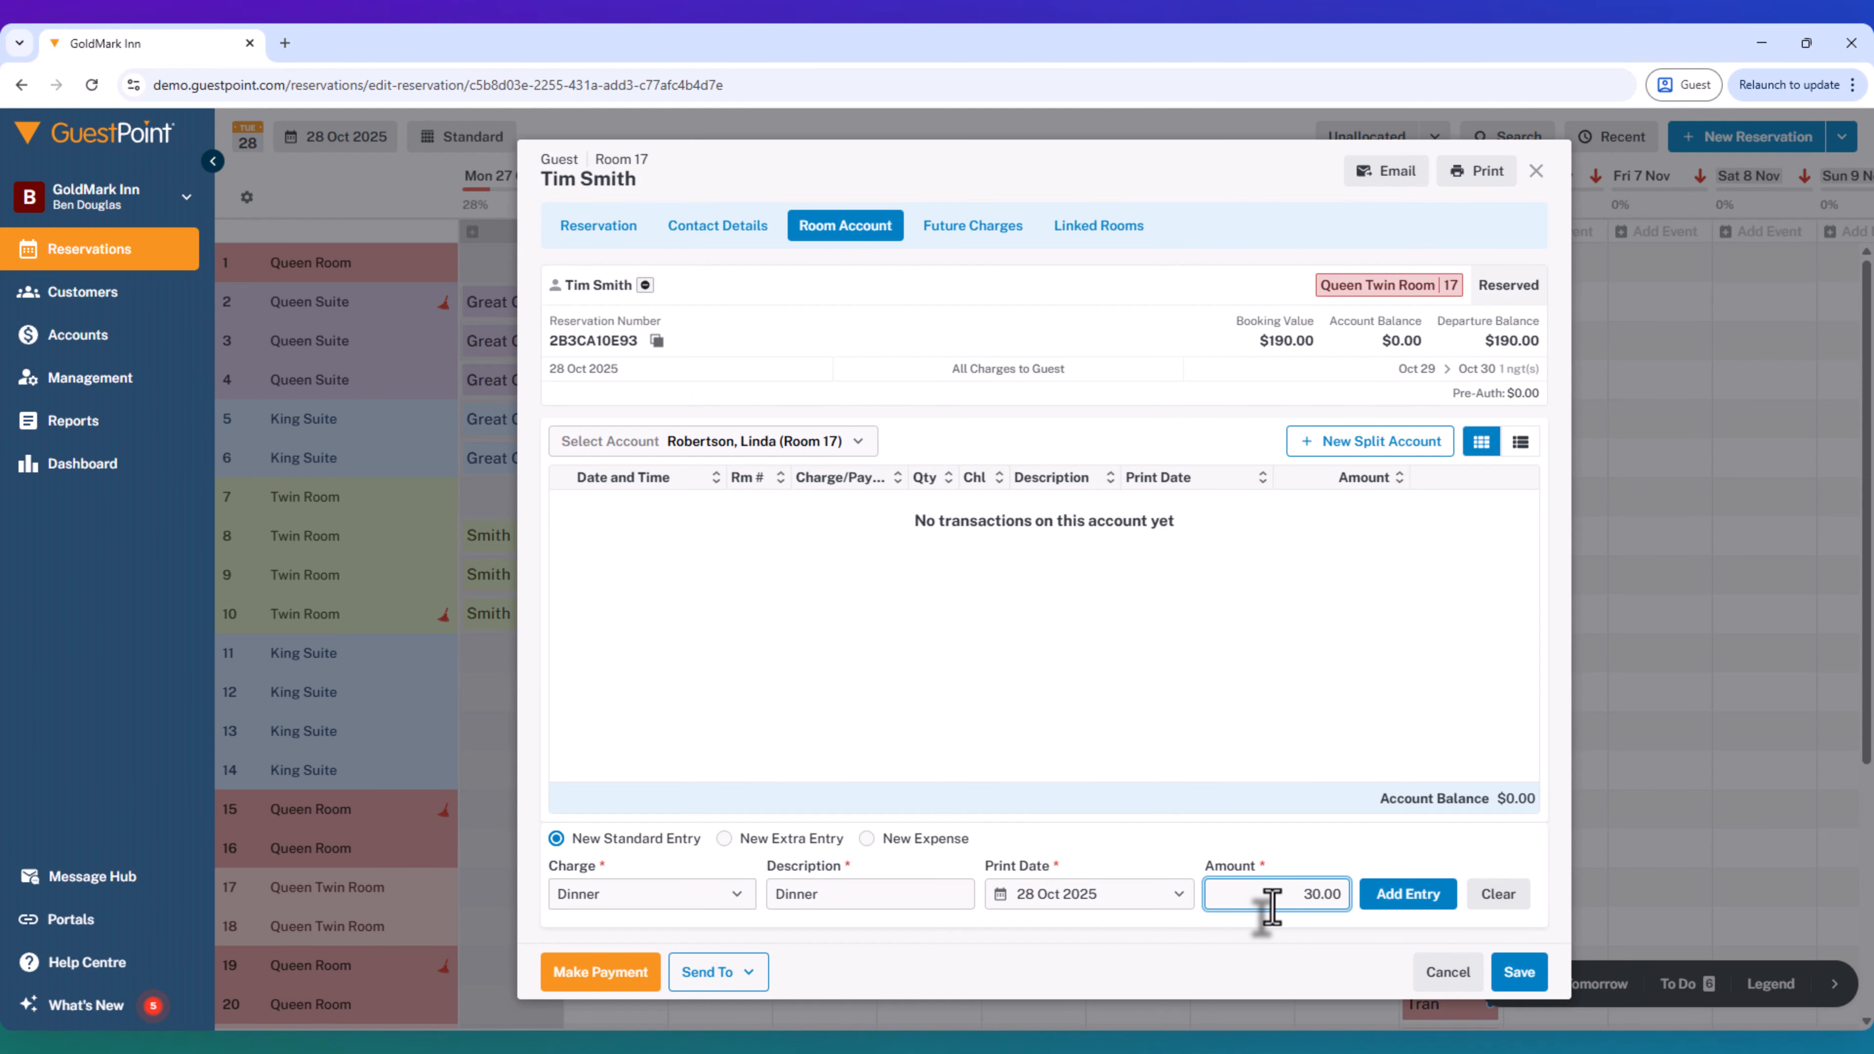
pyautogui.click(741, 443)
pyautogui.click(671, 515)
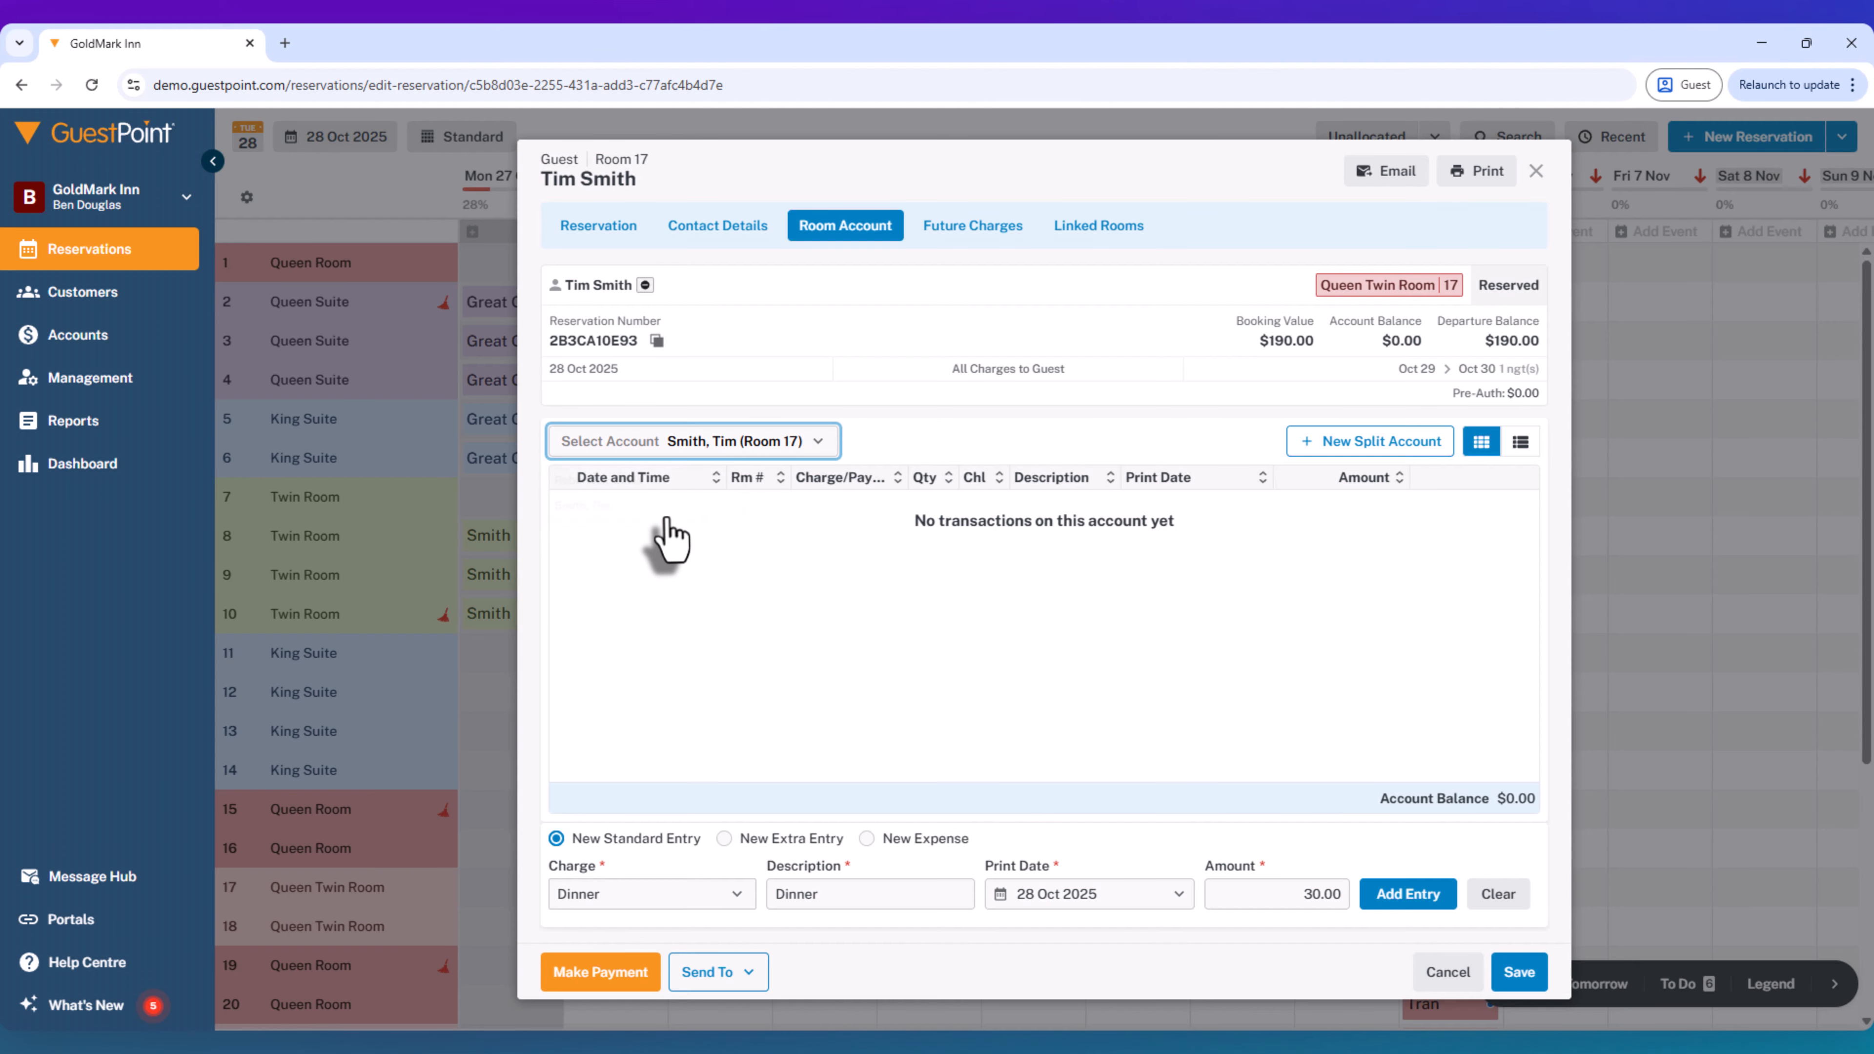
pyautogui.click(1387, 893)
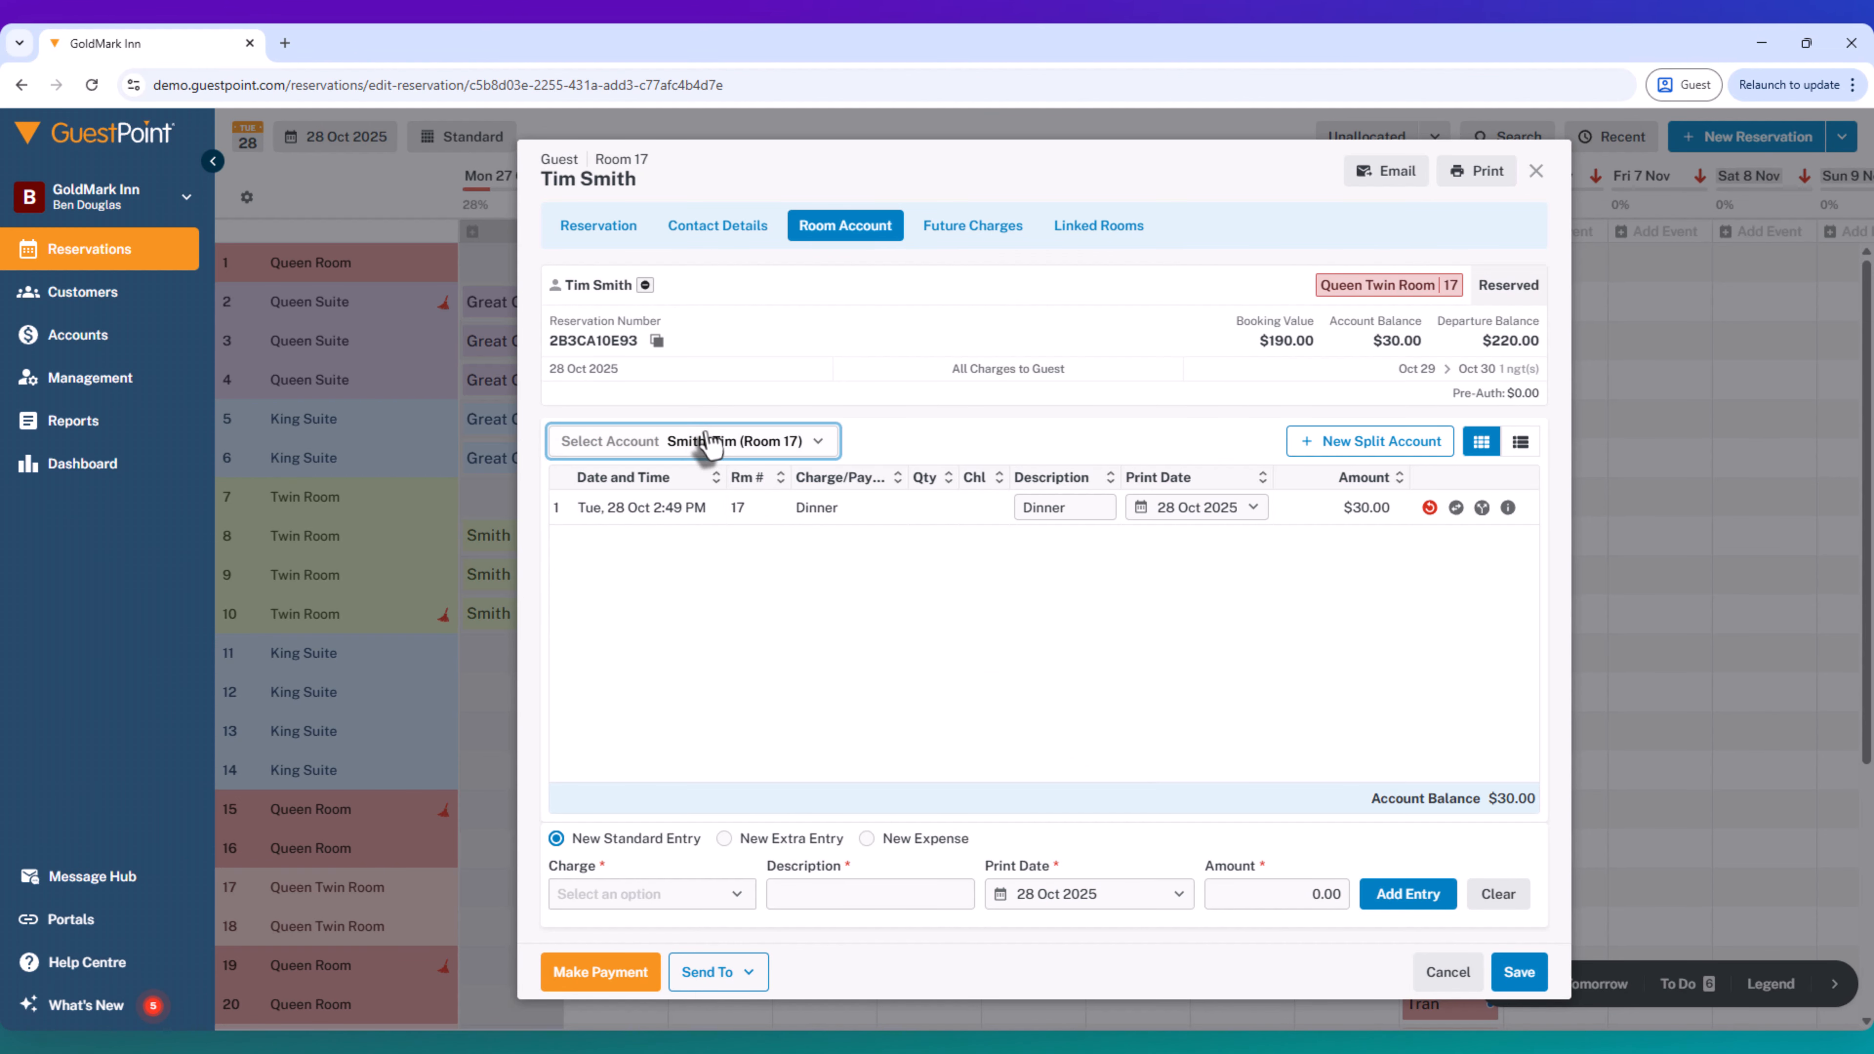
# - Add a Dinner charge of 40.00 to the second guest's room account
pyautogui.click(664, 444)
pyautogui.click(649, 483)
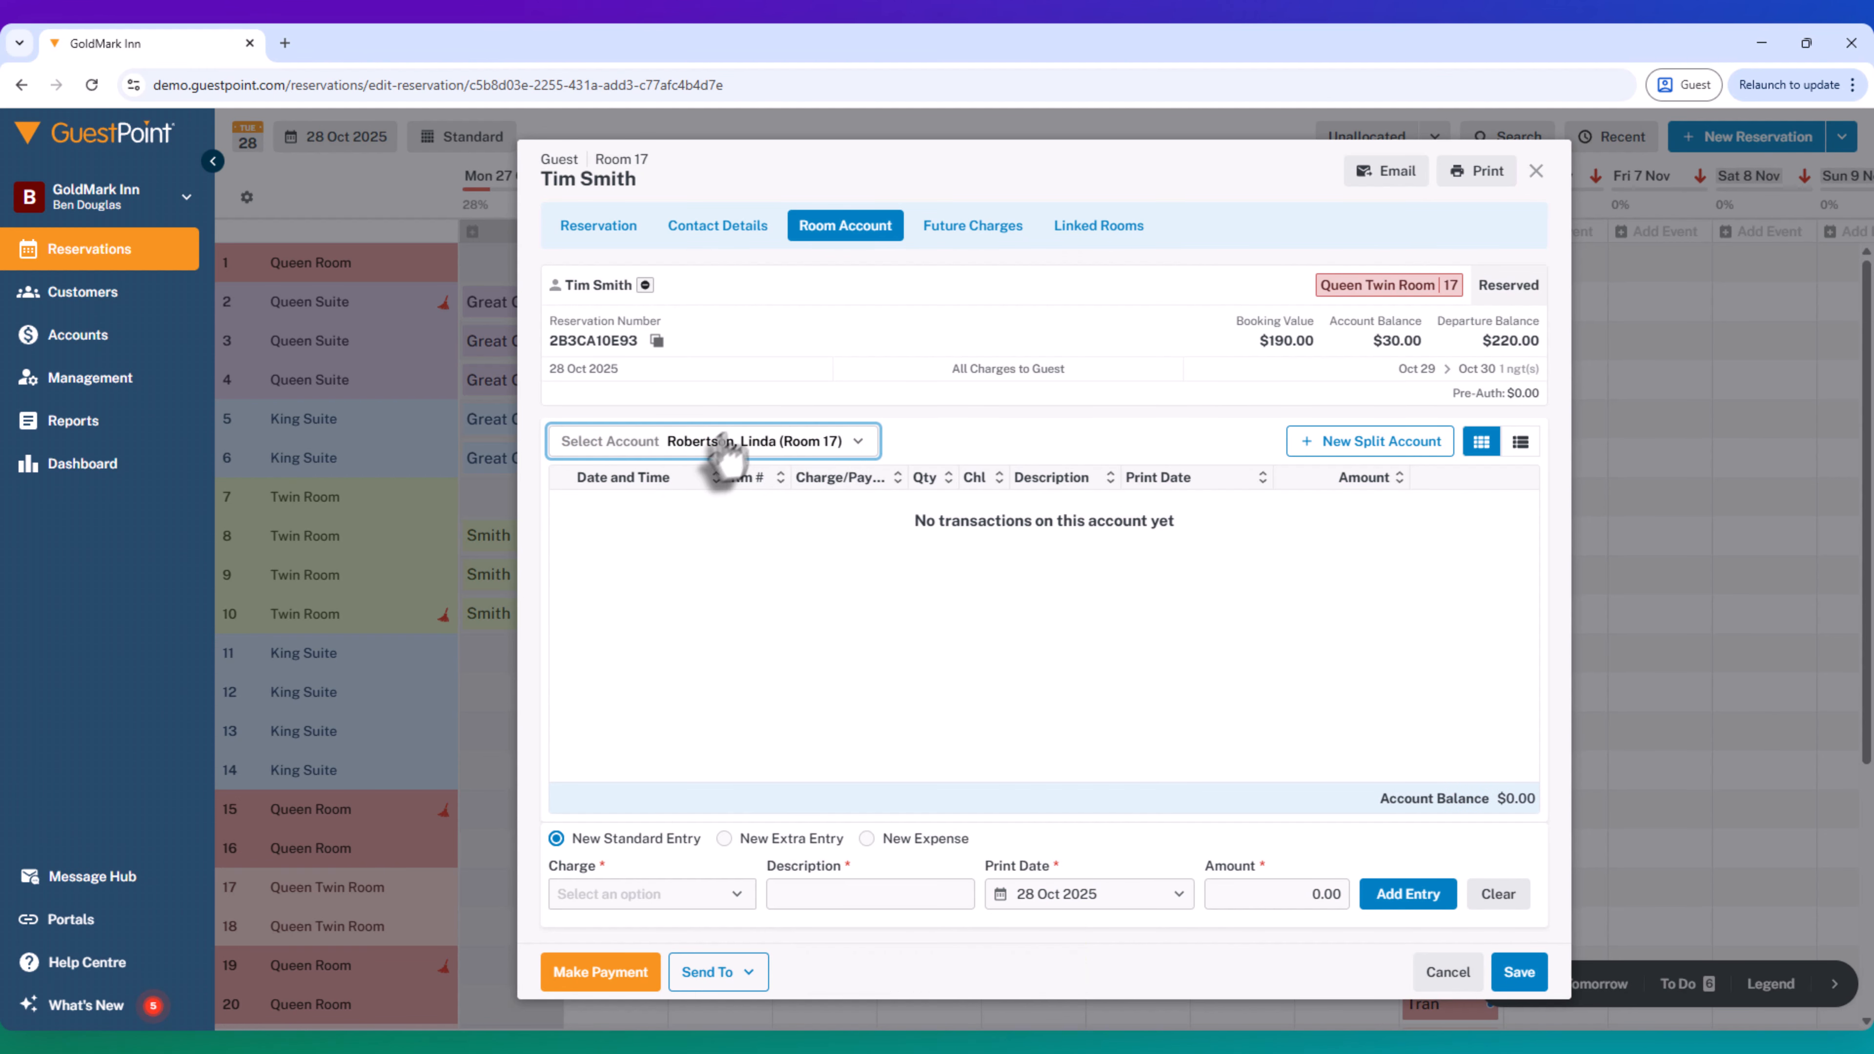
pyautogui.click(590, 895)
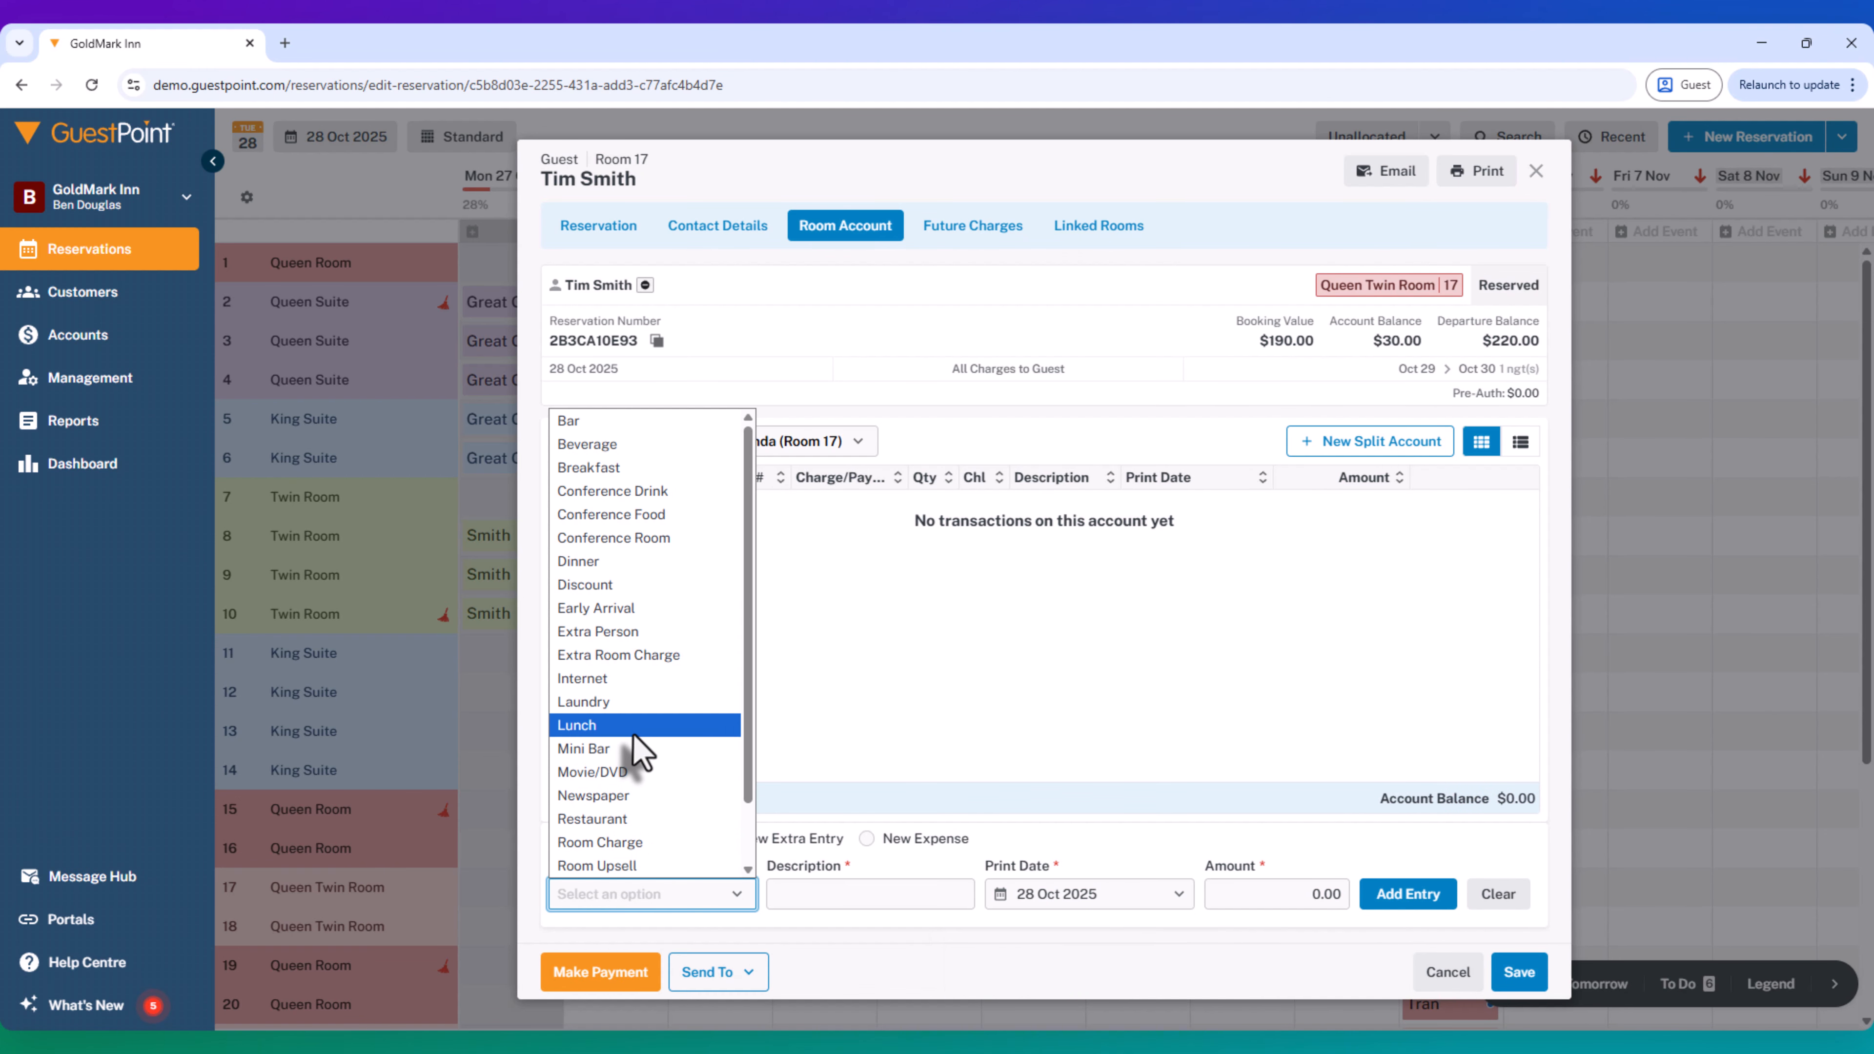
pyautogui.click(582, 561)
pyautogui.click(1296, 894)
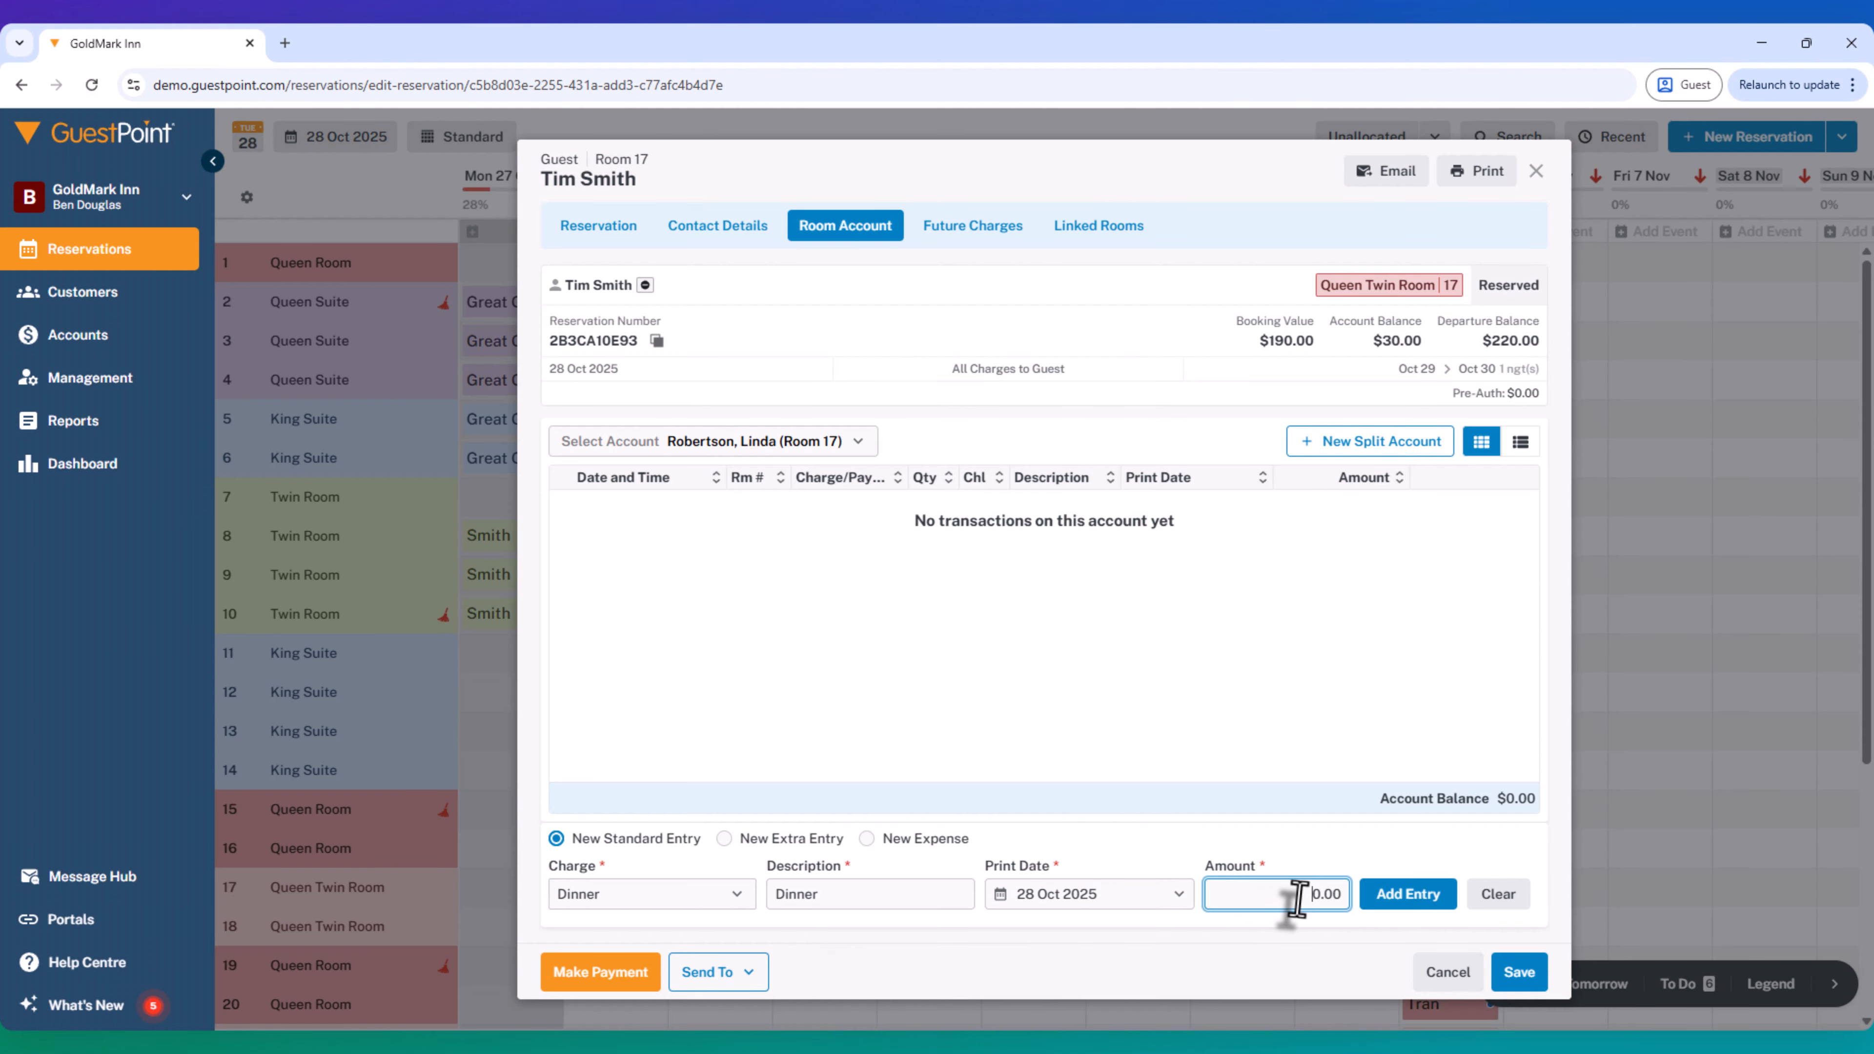
pyautogui.write('4')
pyautogui.click(1387, 895)
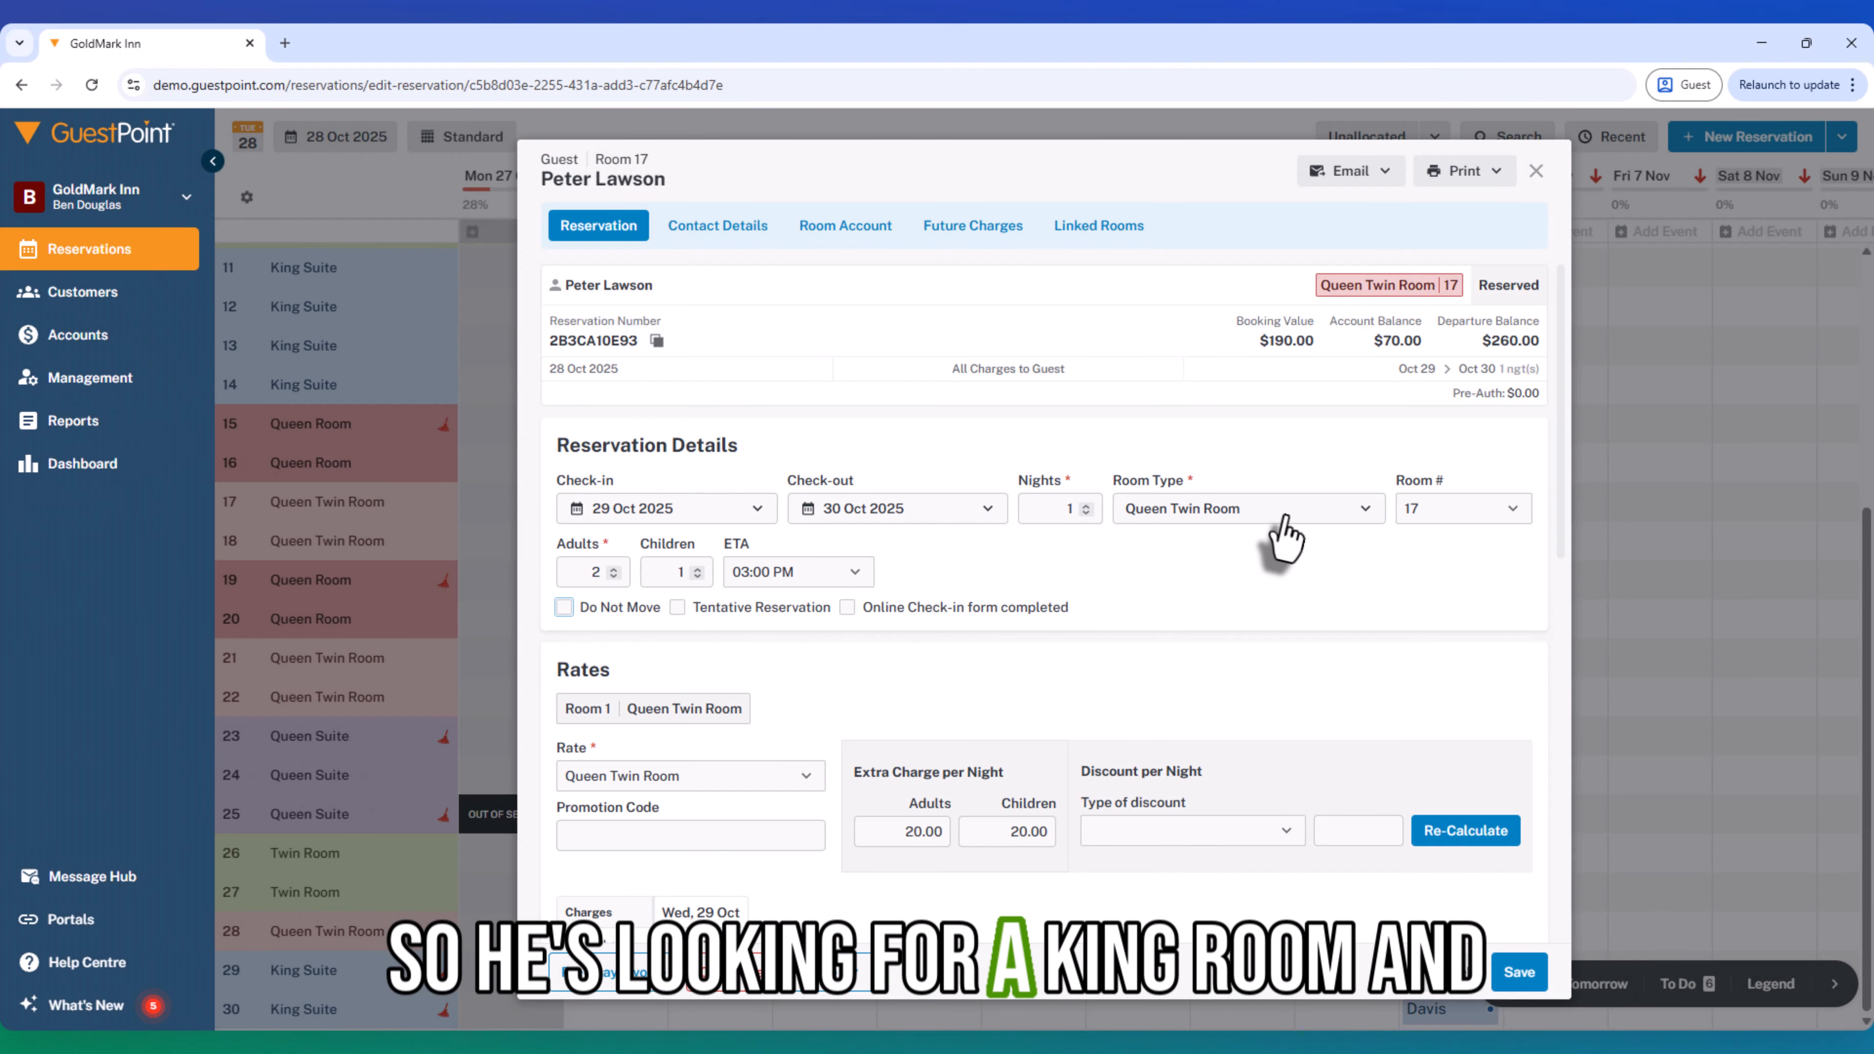
# - With Do Not Move cleared, change the room type to King Suite and the stay to 4 Nov 2025 through 6 Nov 2025
pyautogui.click(1254, 516)
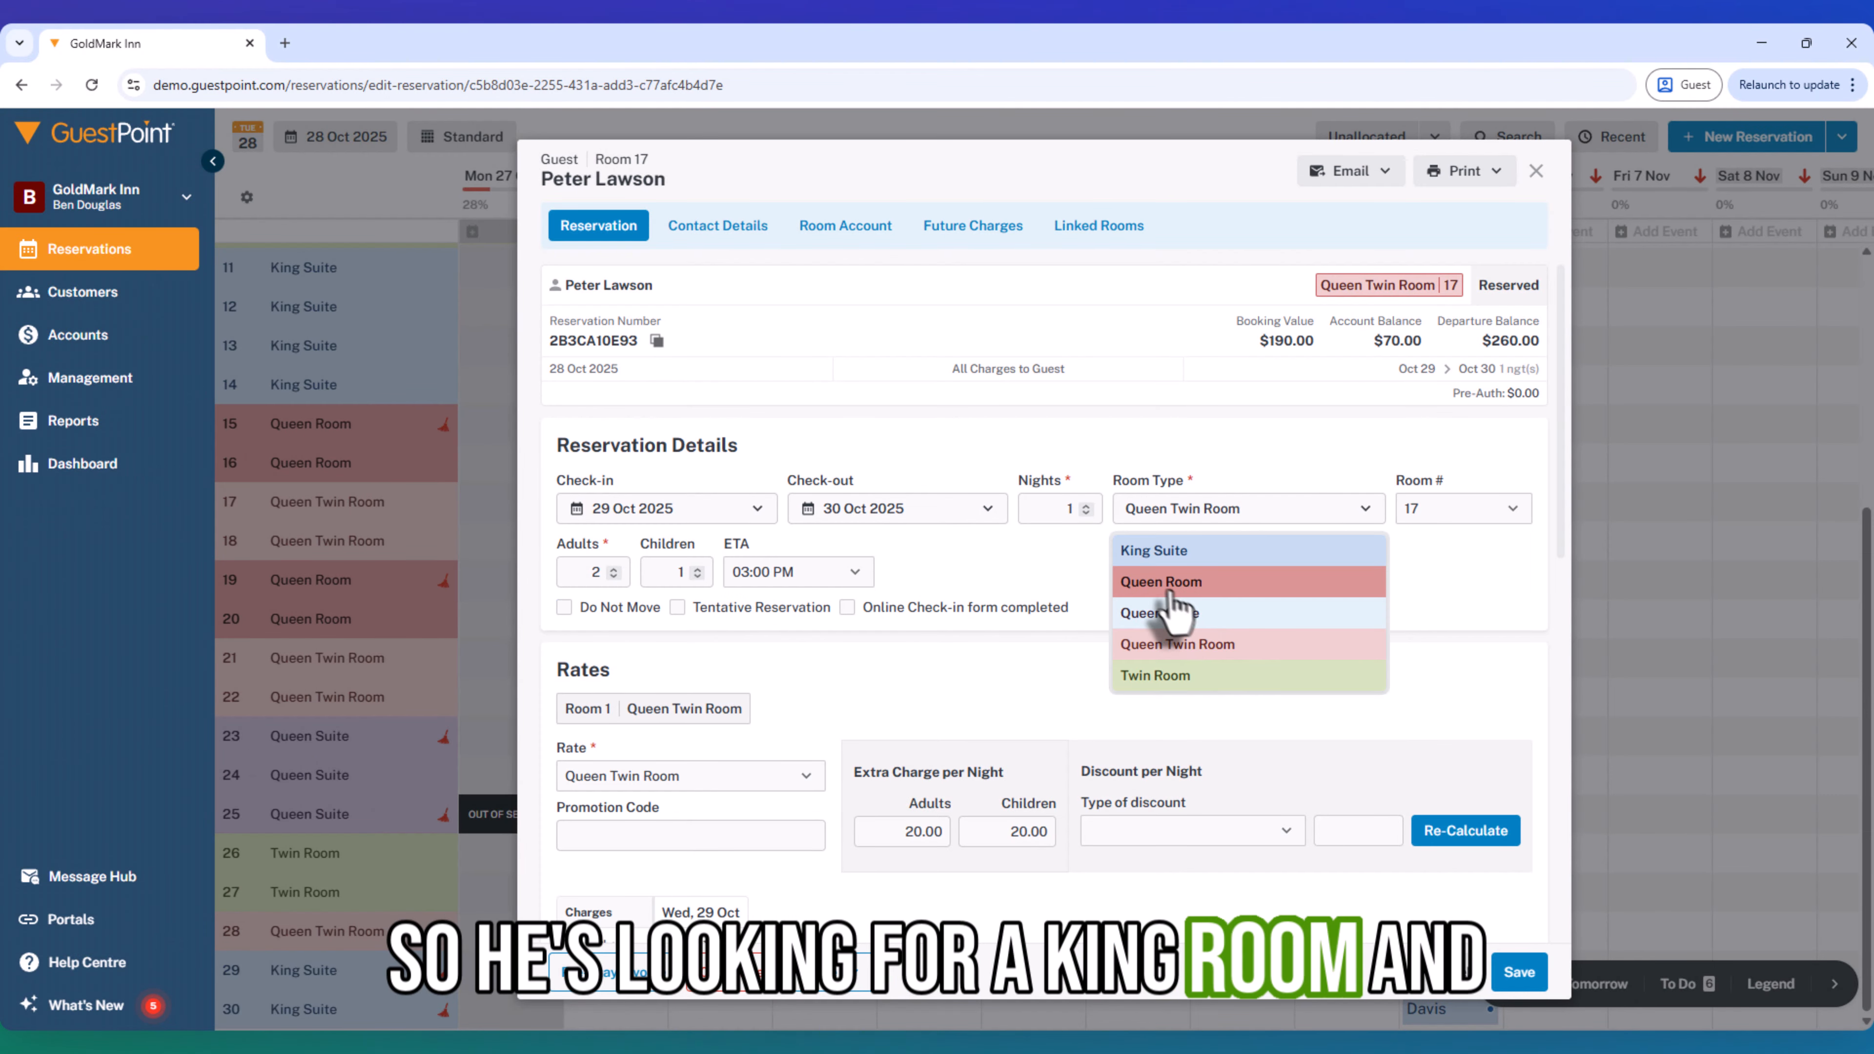
pyautogui.click(1181, 550)
pyautogui.click(682, 510)
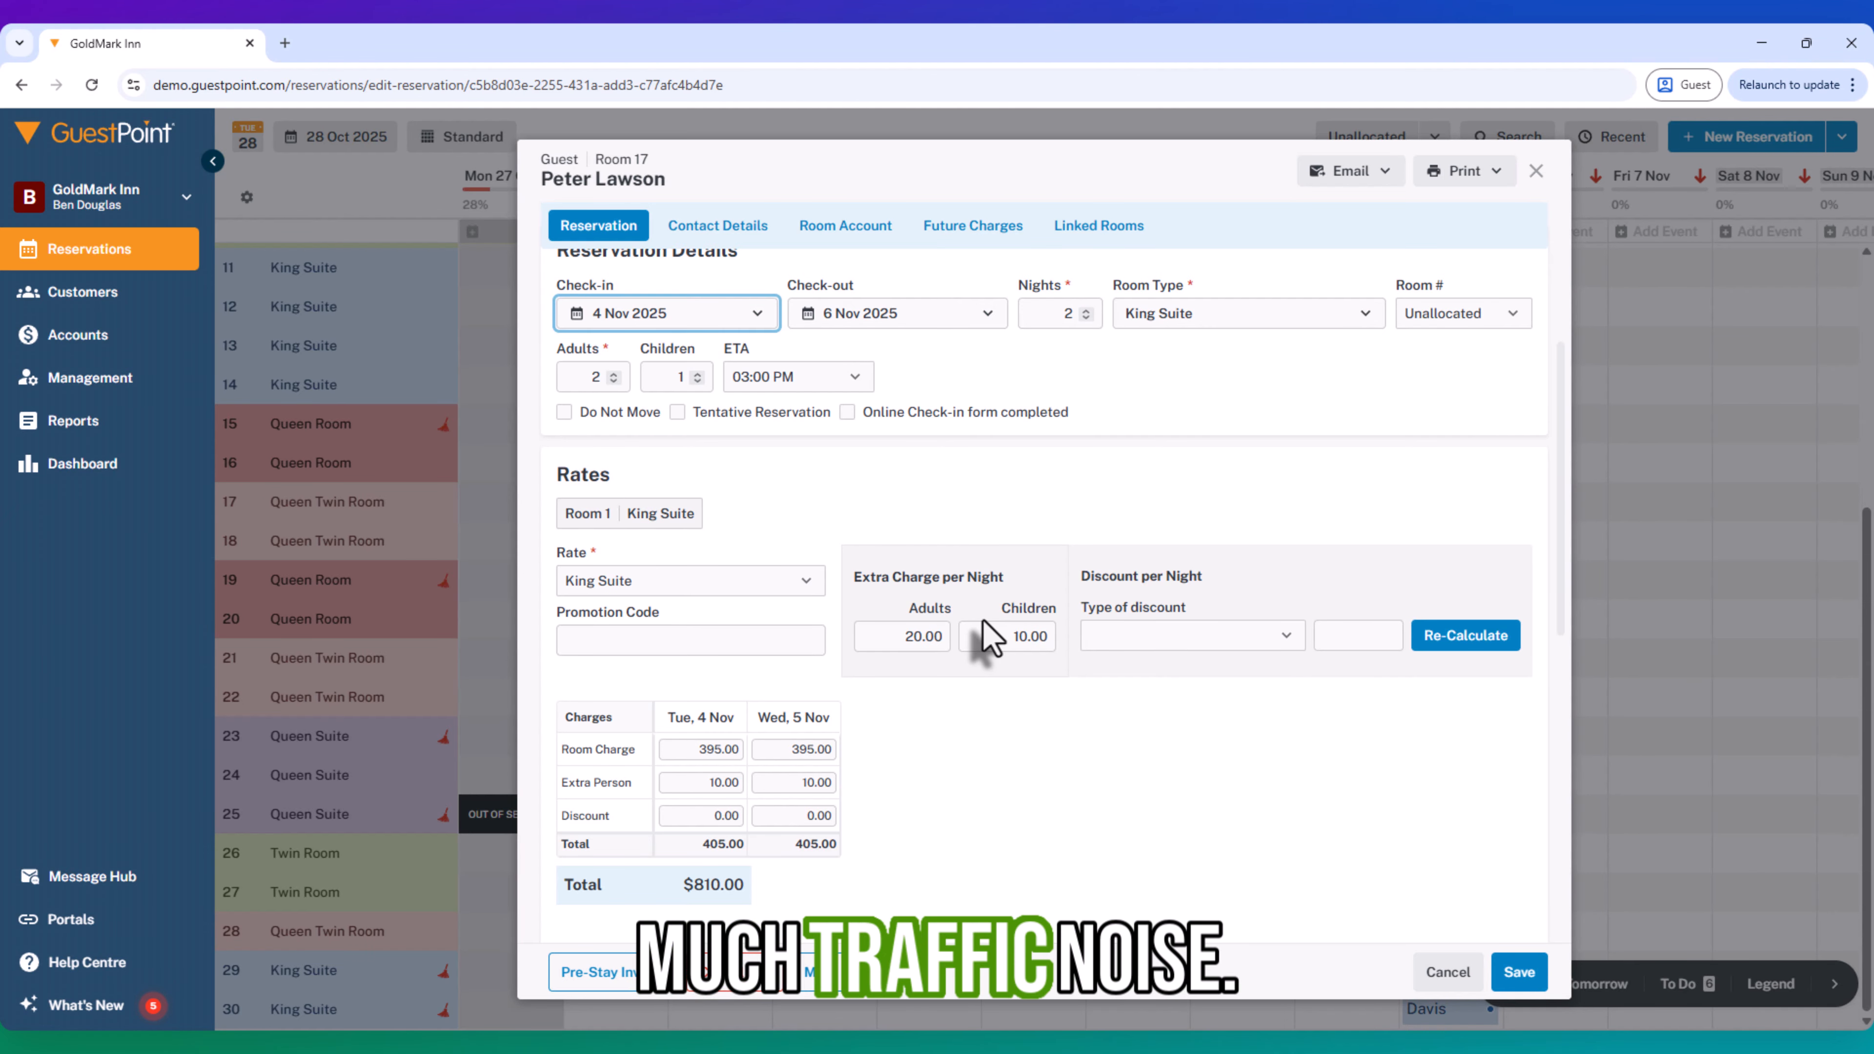
# - Allocate room 6 to the King Suite reservation and mark the booking as Do Not Move
pyautogui.scroll(1, 967, 509)
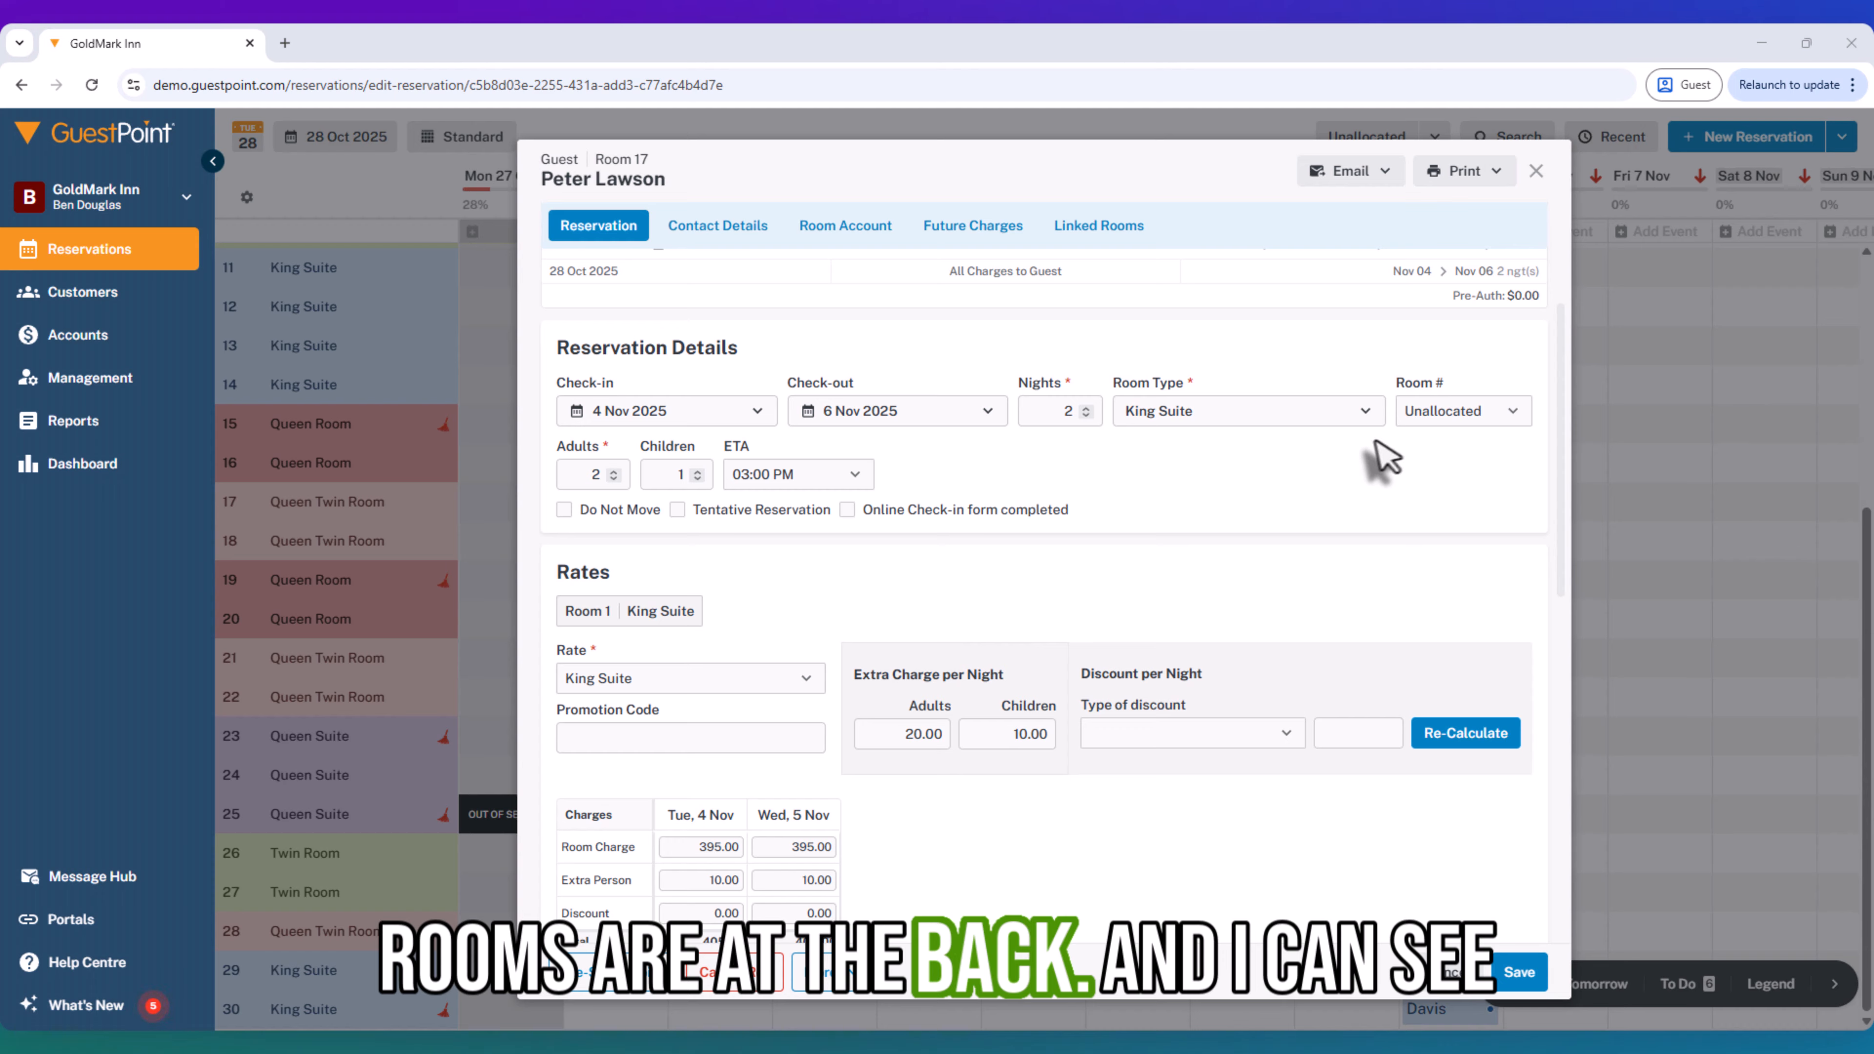
pyautogui.click(1432, 415)
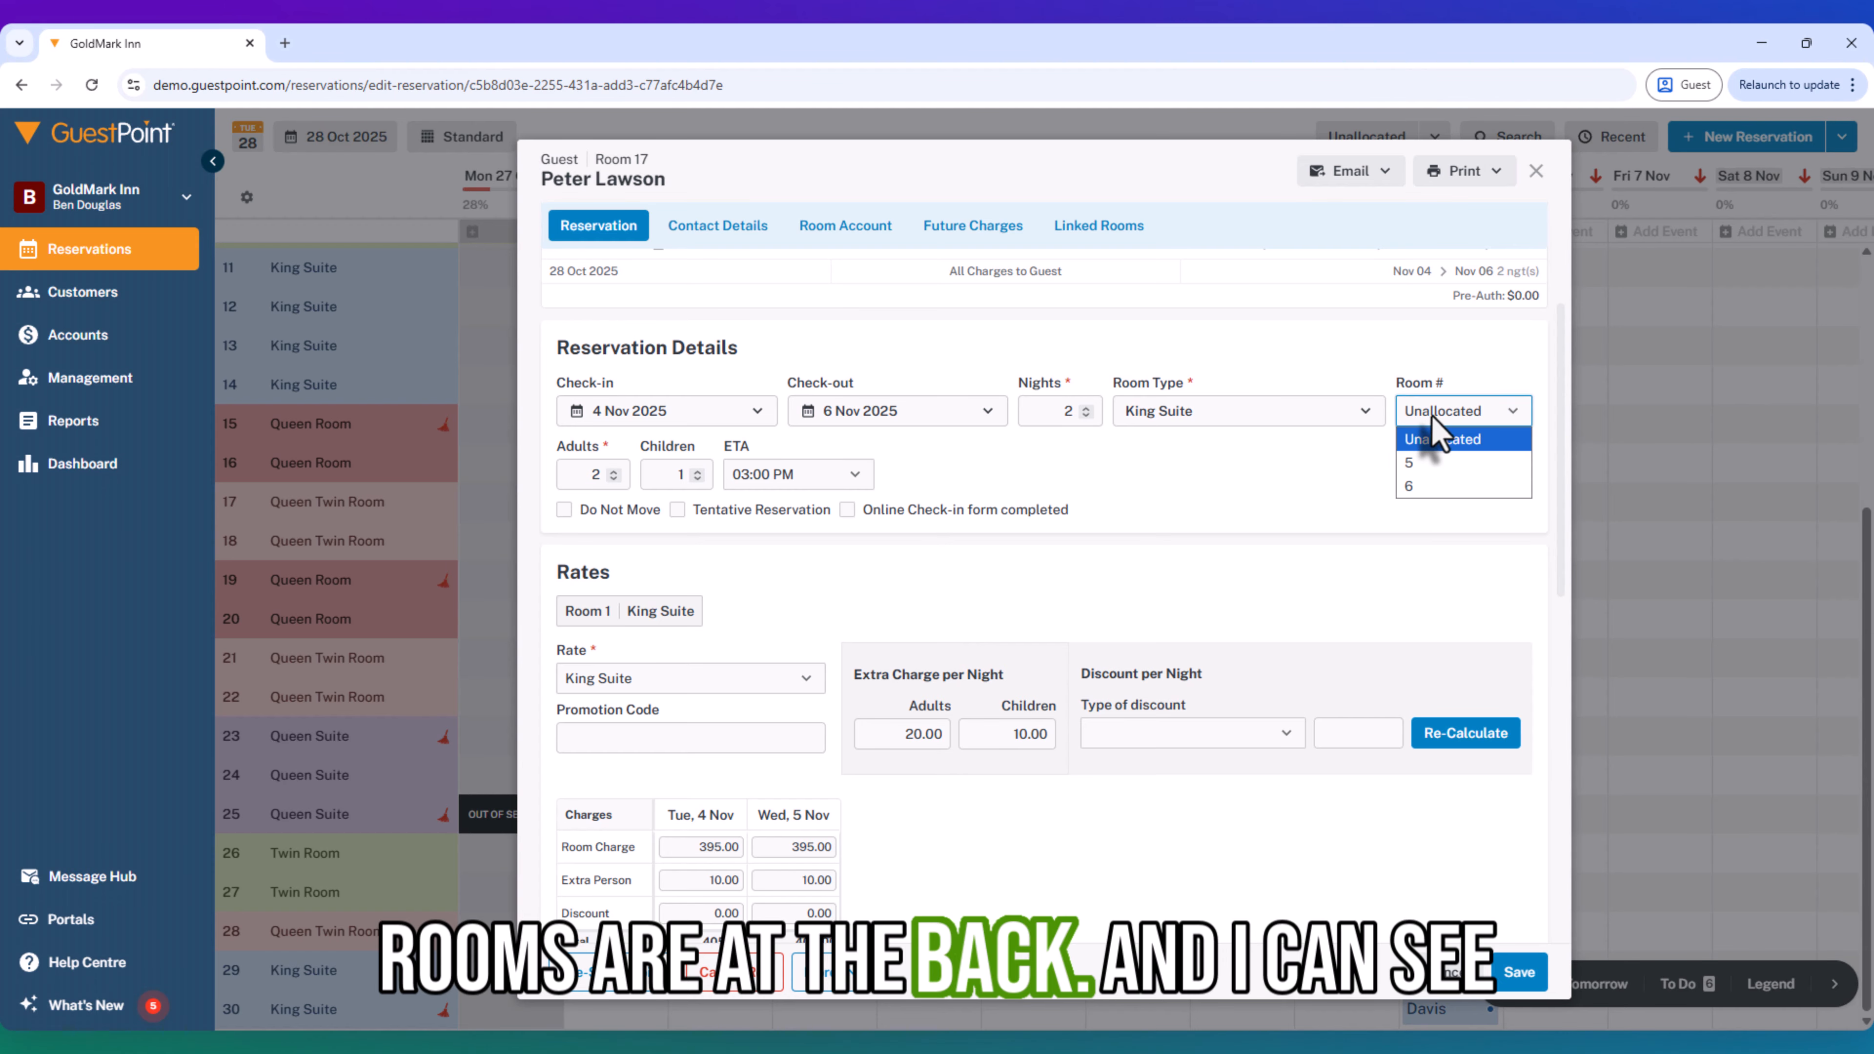
pyautogui.click(1416, 487)
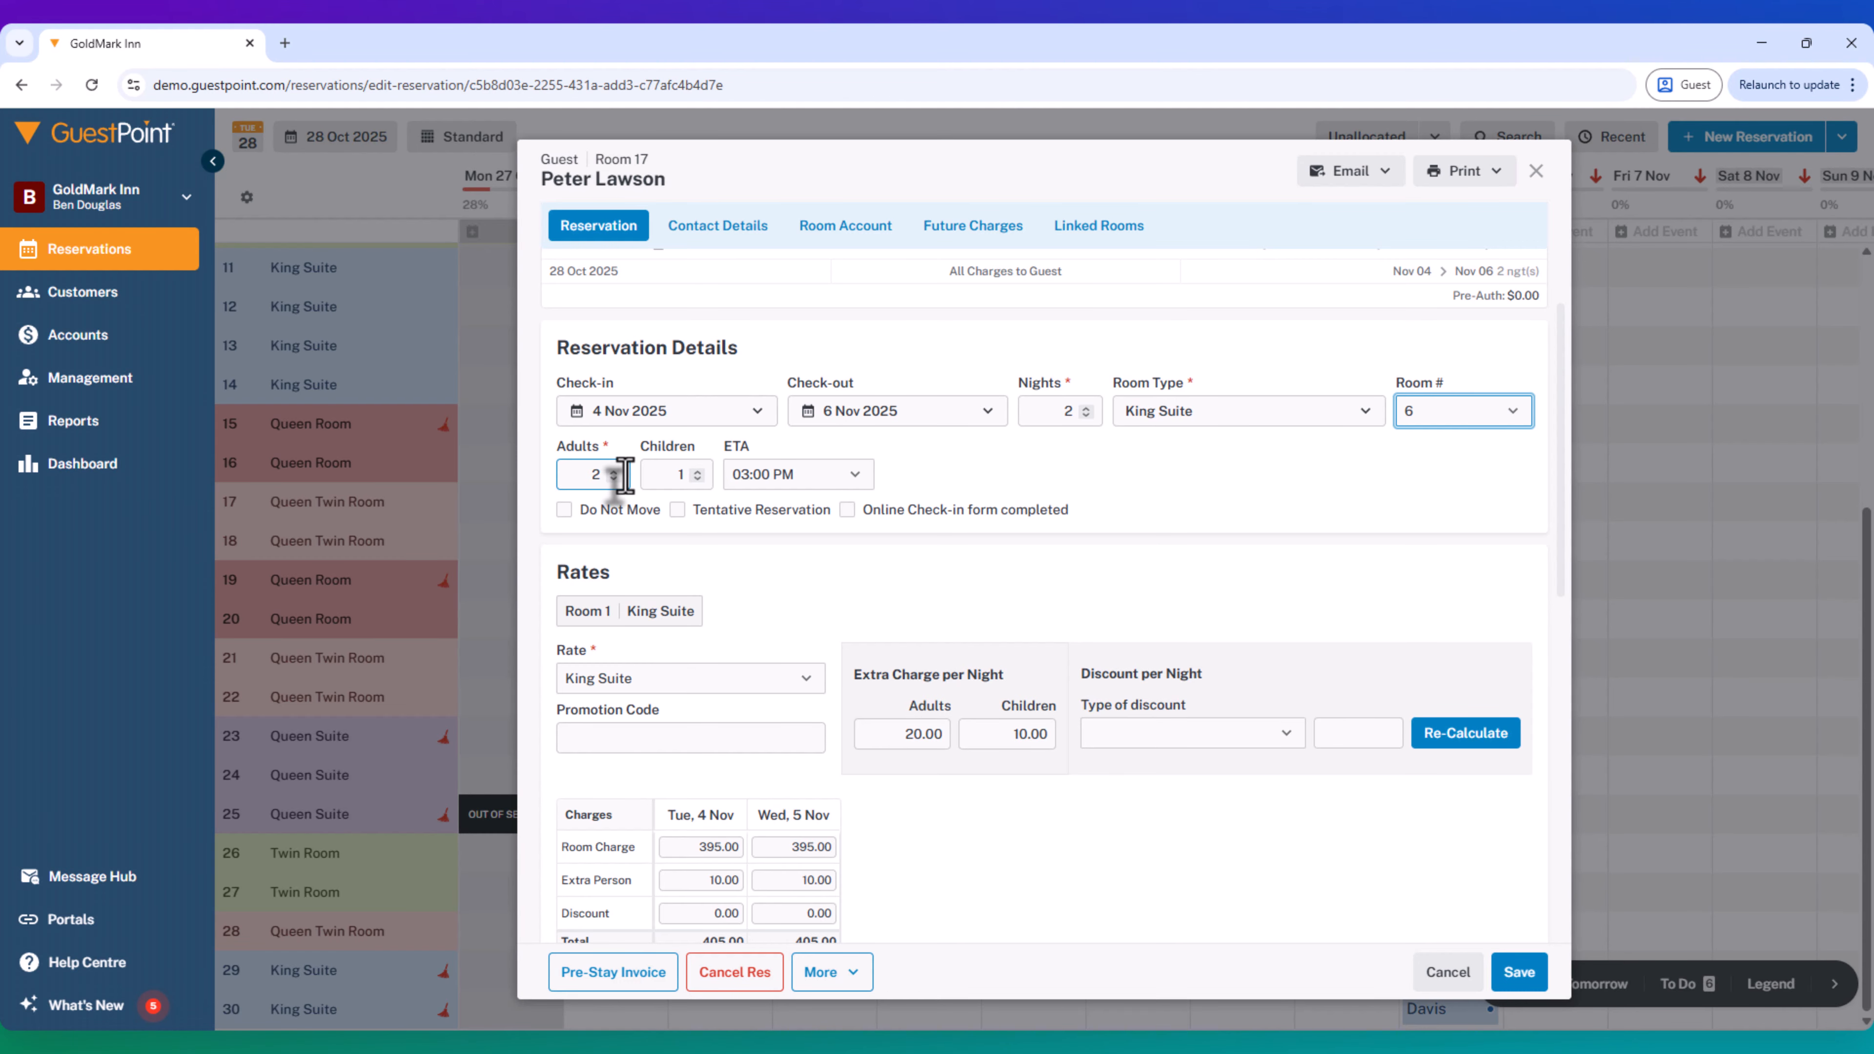
pyautogui.scroll(-2, 899, 520)
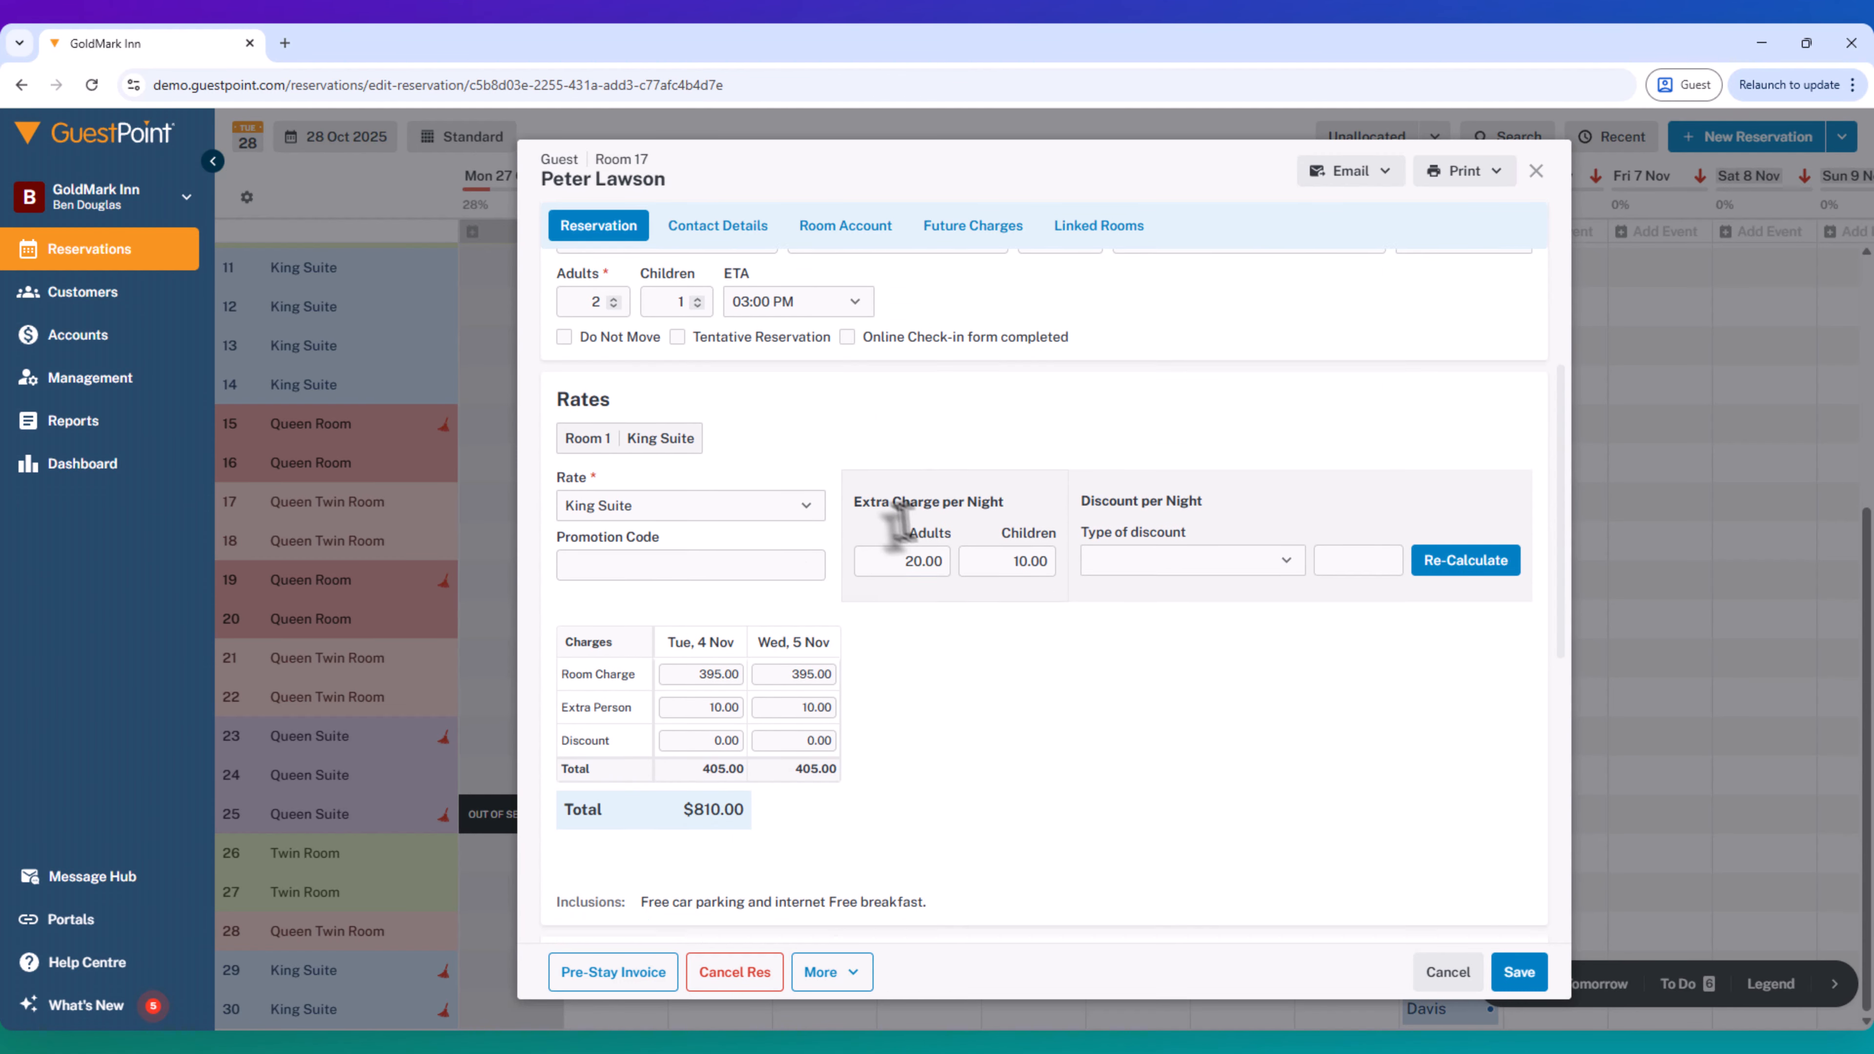
pyautogui.scroll(2, 899, 520)
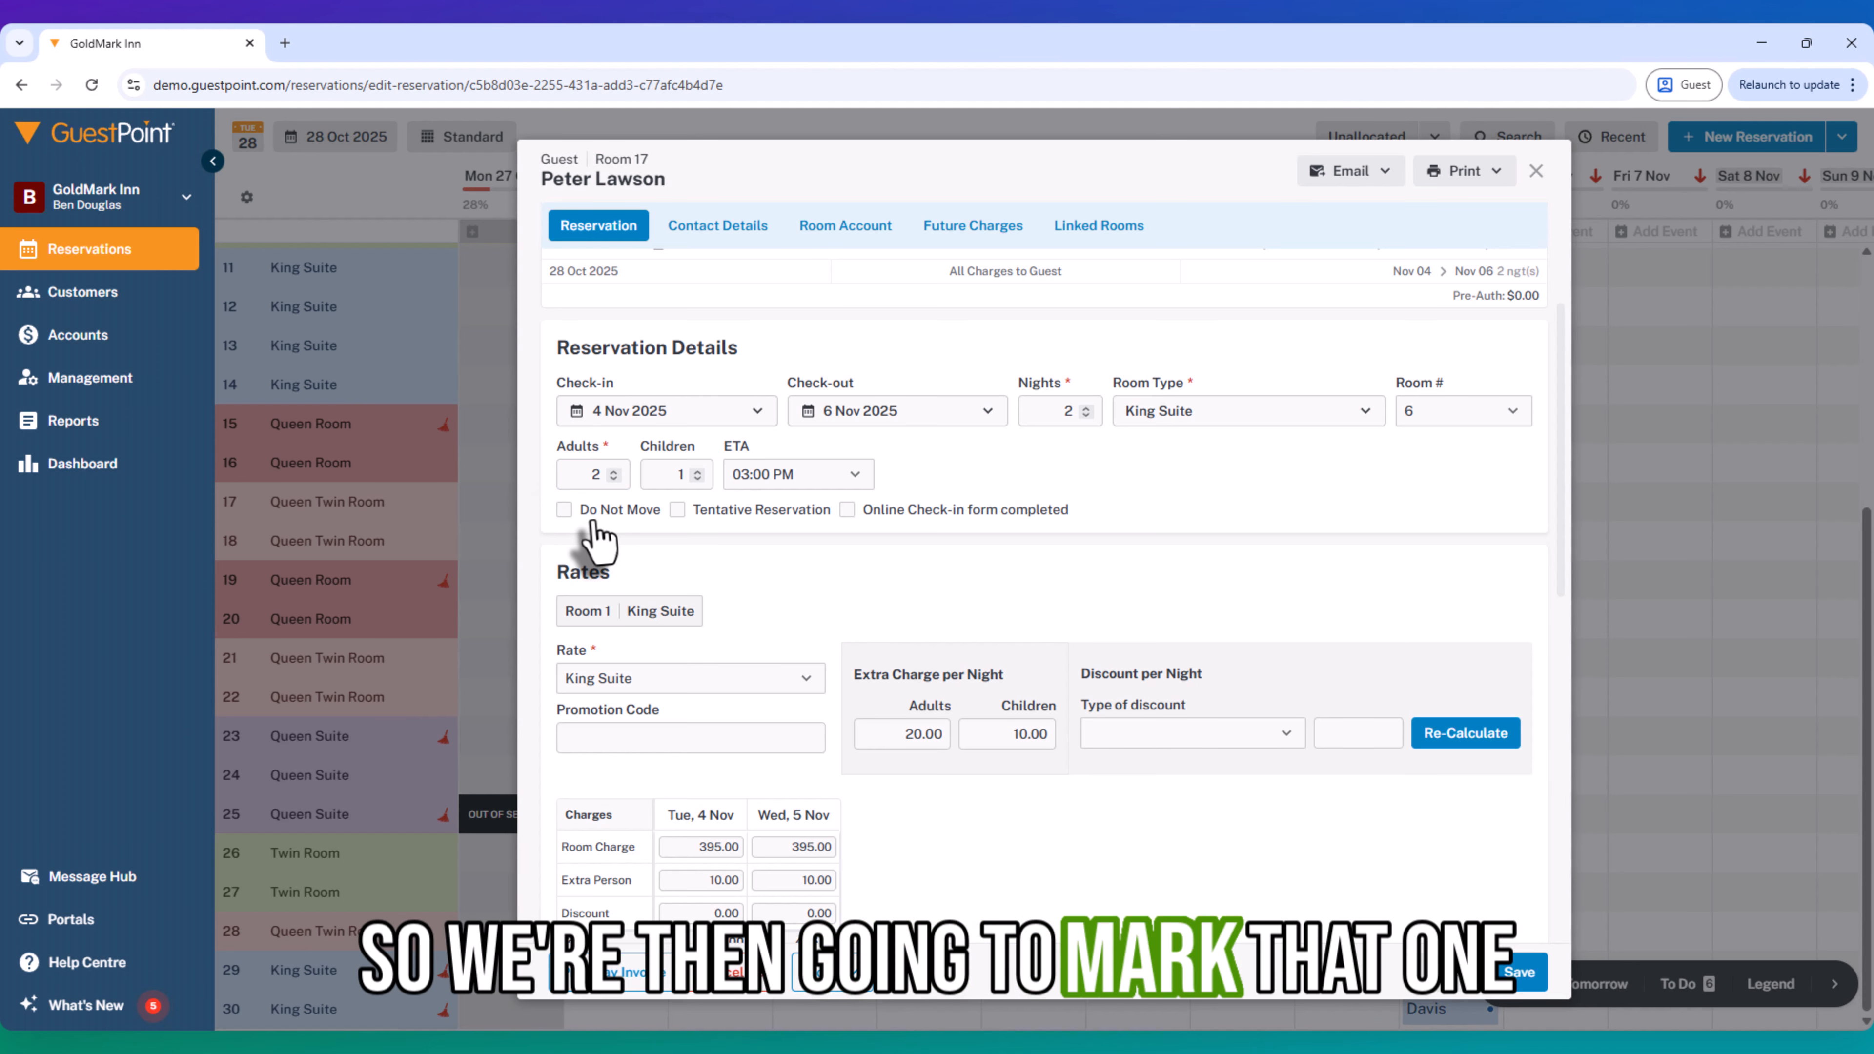
pyautogui.click(565, 510)
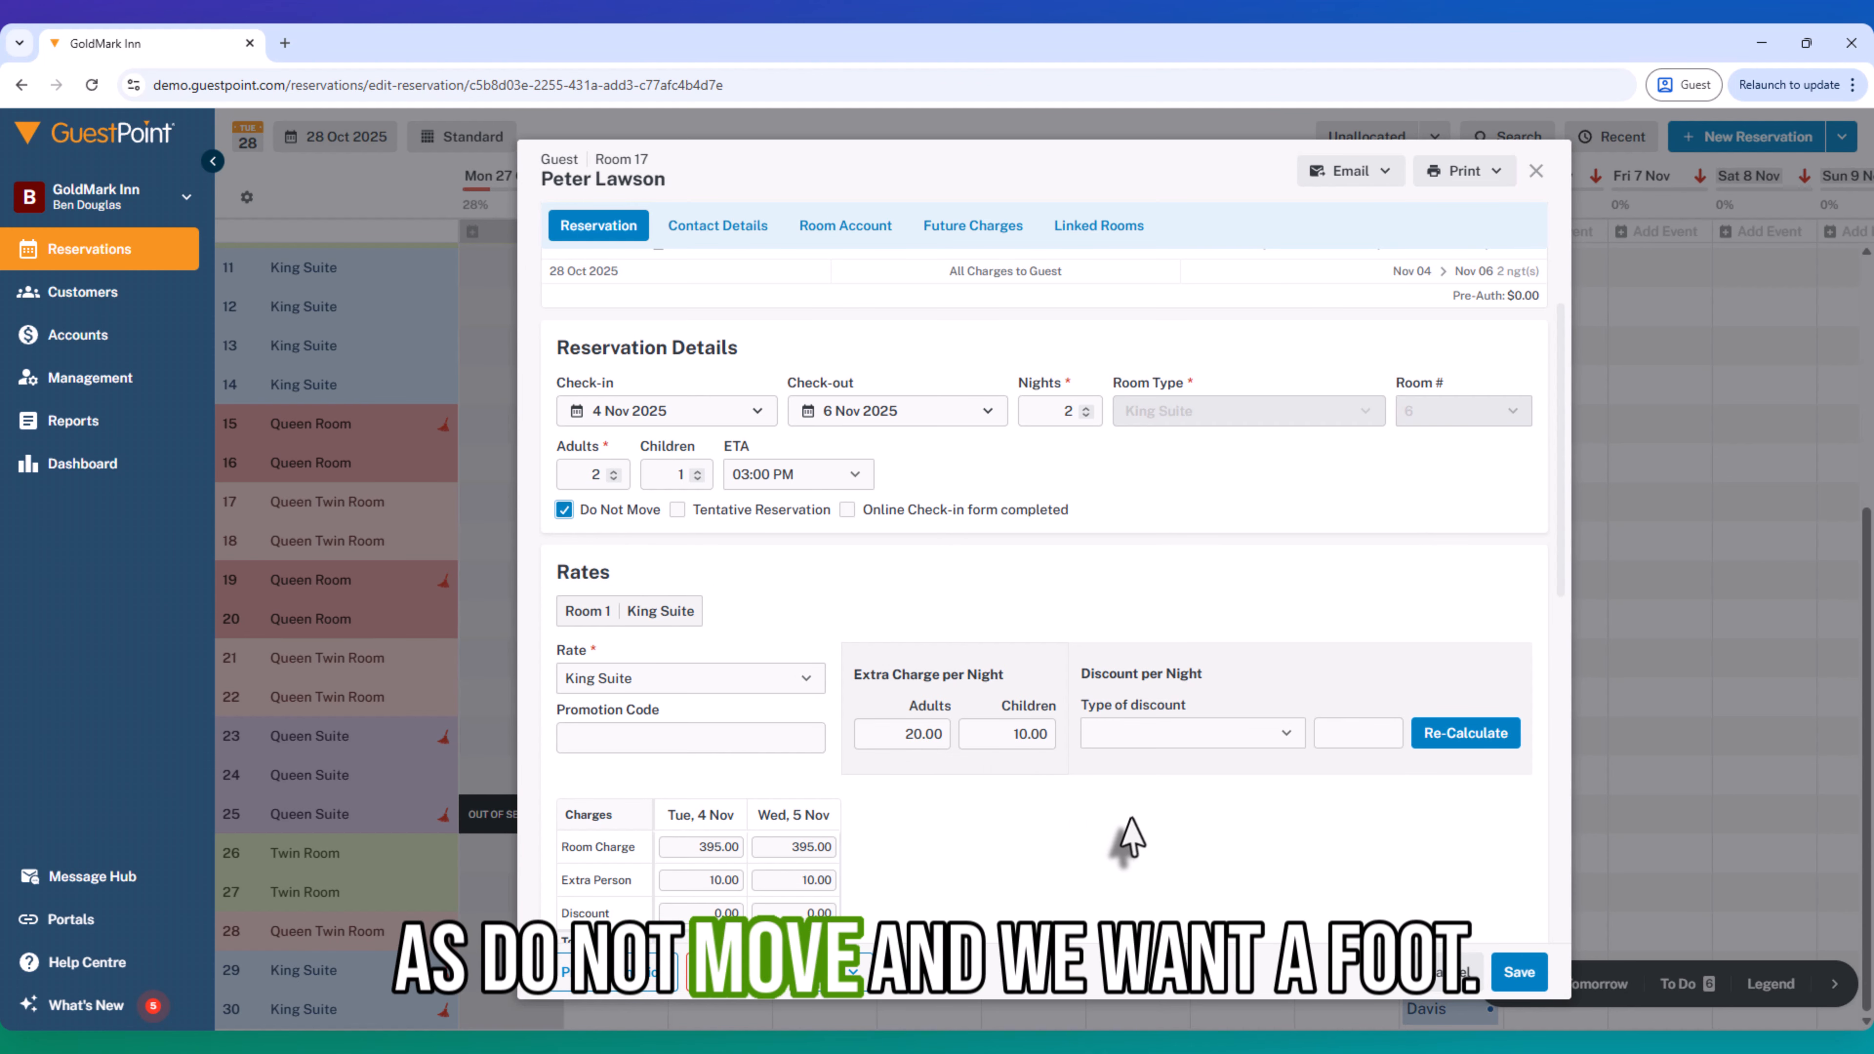
# - Clear the housekeeping note and add the internal booking note "Do not move - requested back of property."
pyautogui.scroll(-6, 1132, 838)
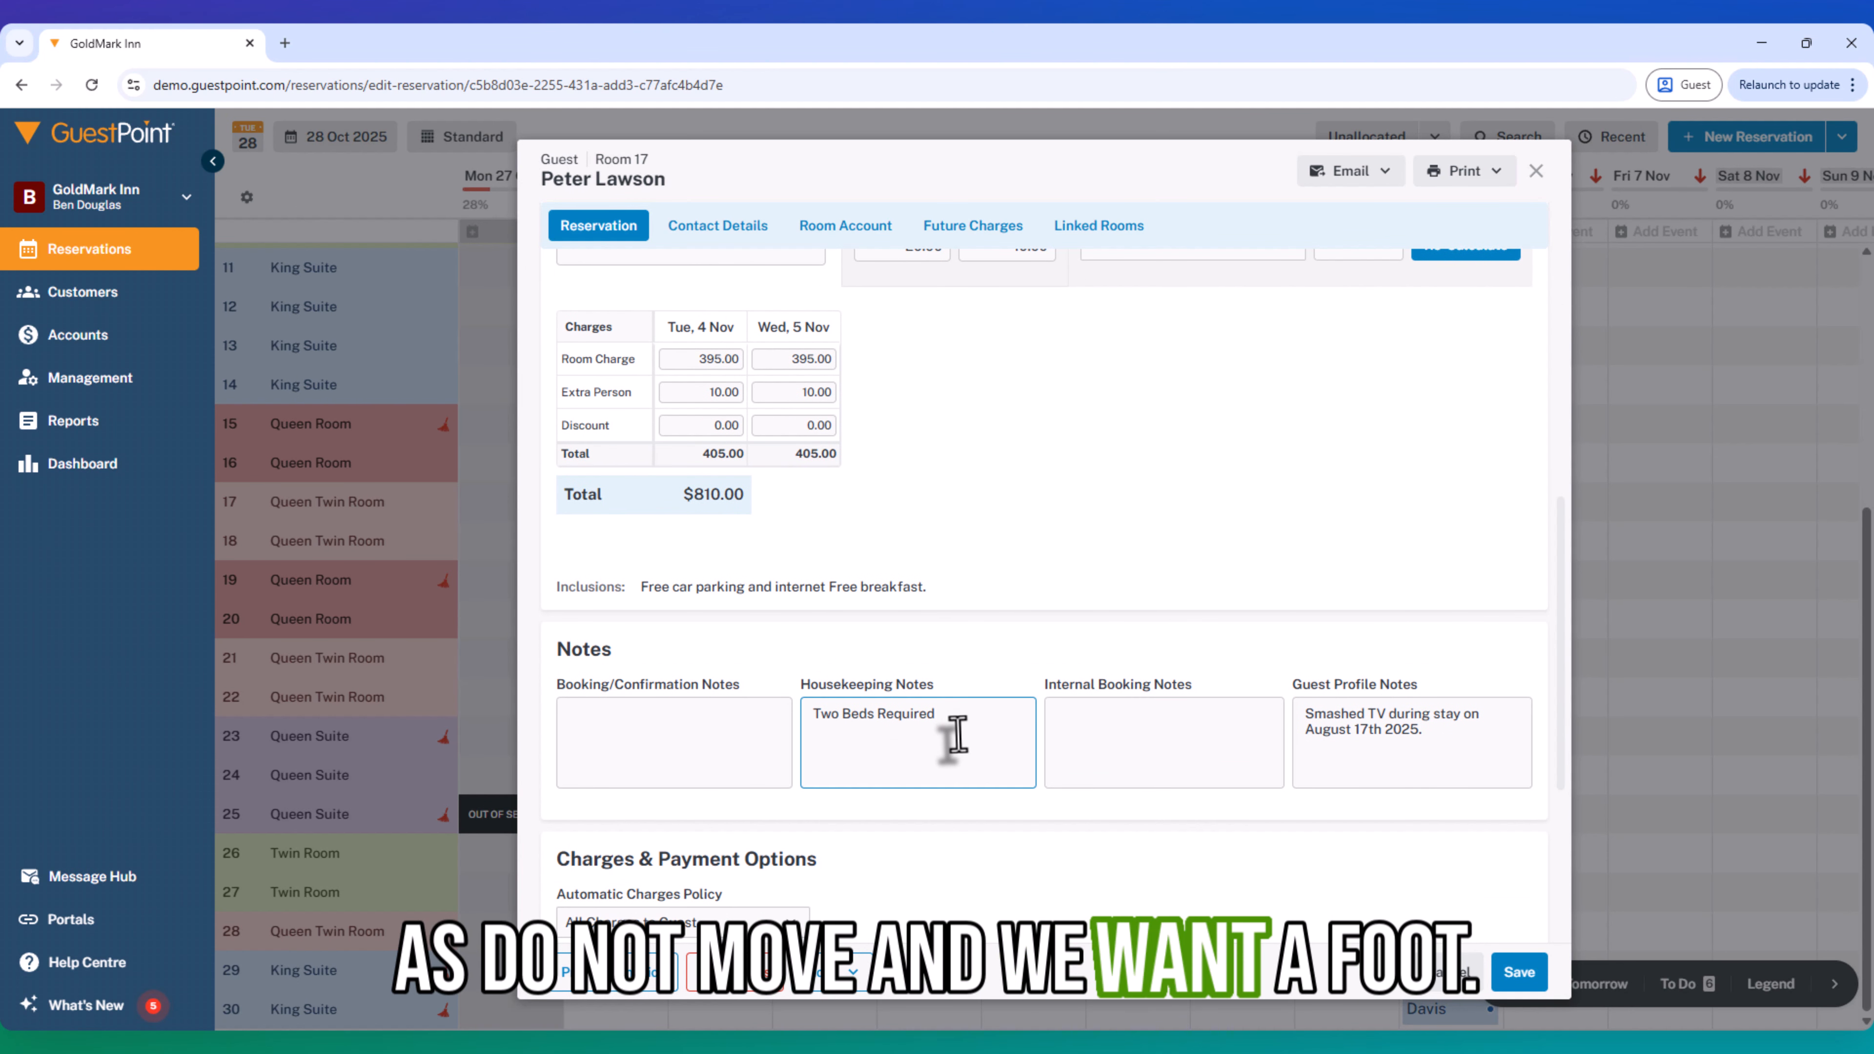
pyautogui.moveTo(996, 726); pyautogui.dragTo(701, 724)
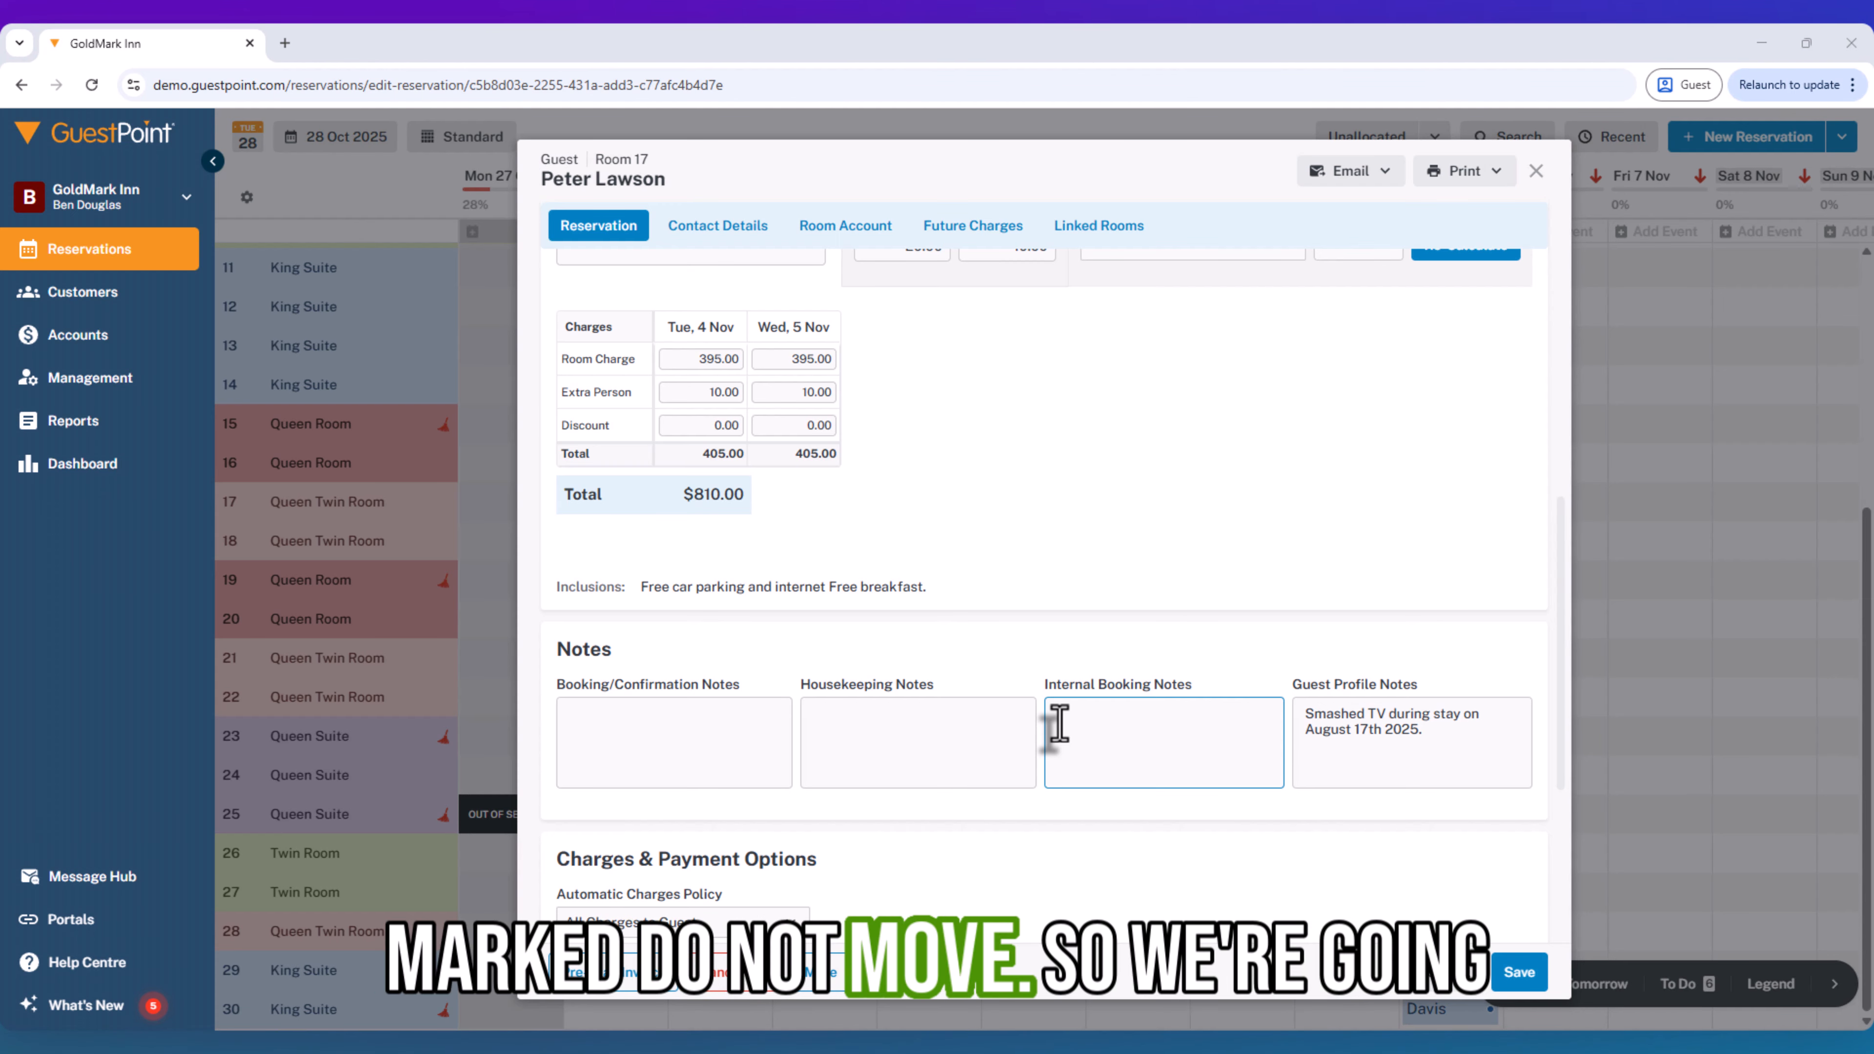
pyautogui.click(1136, 731)
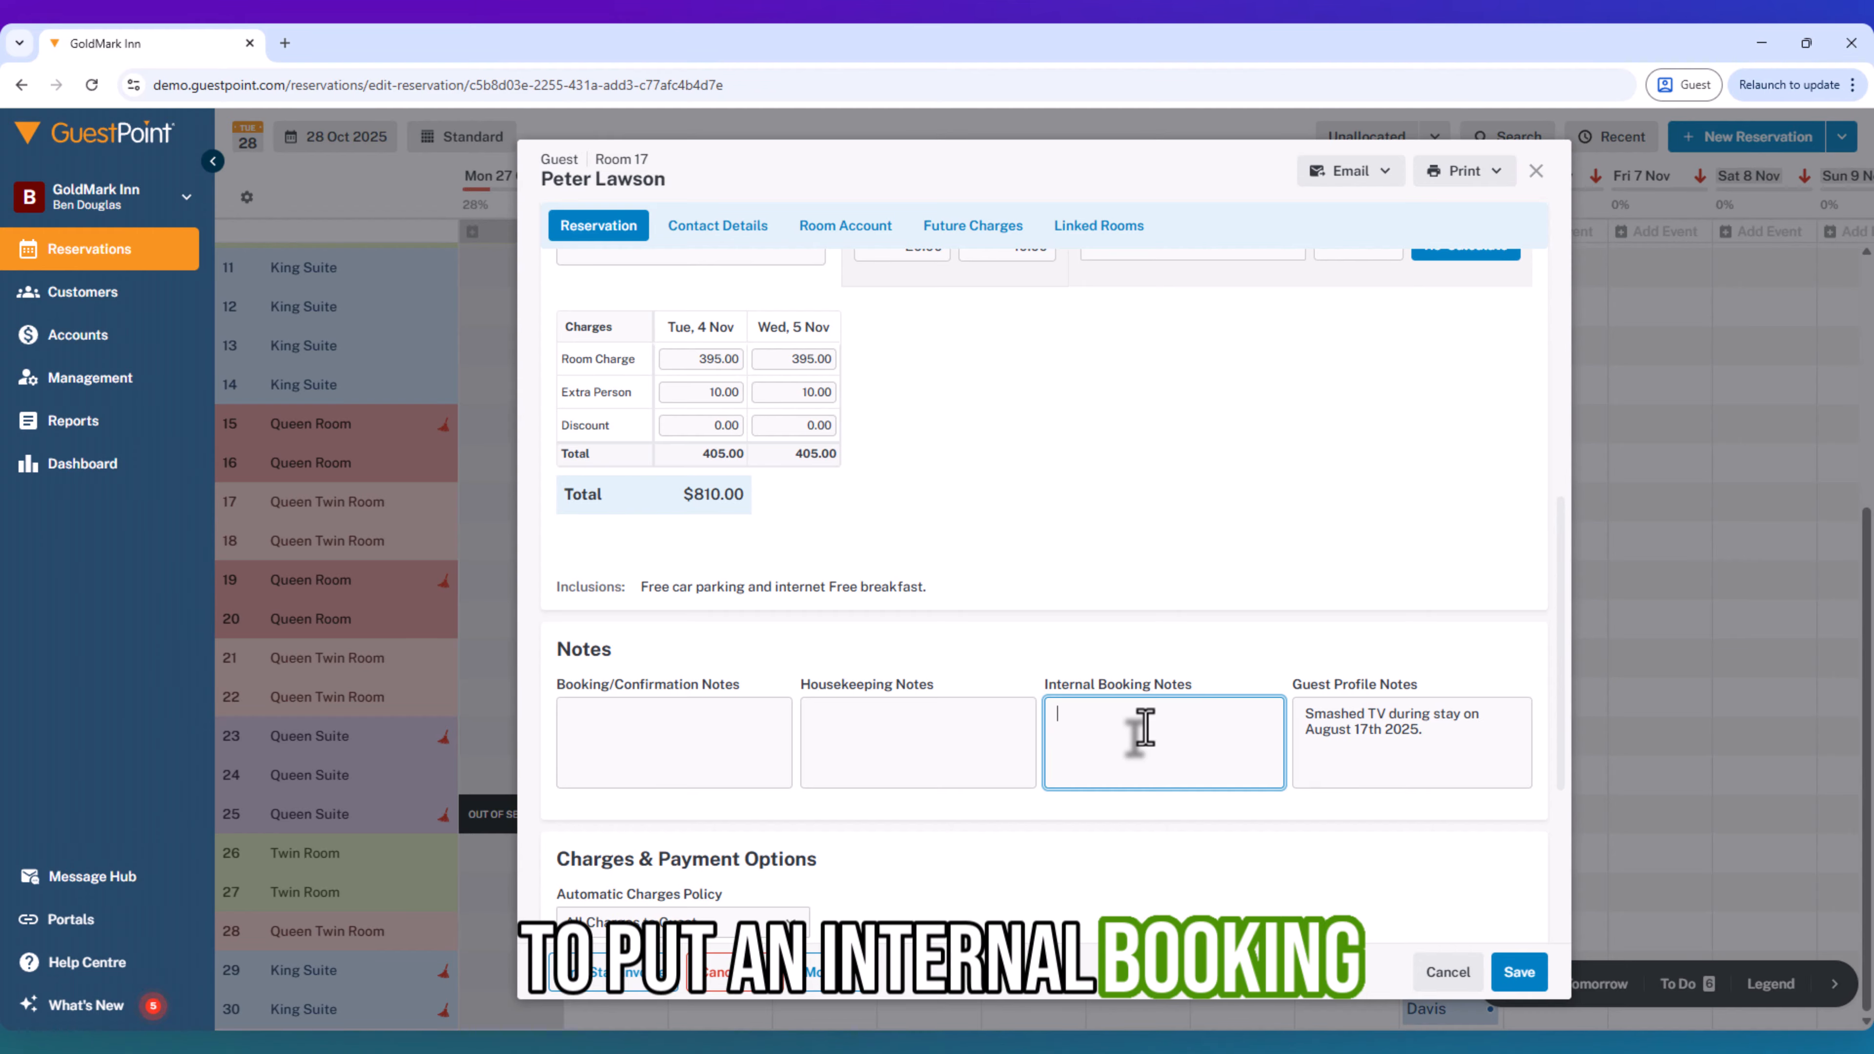
pyautogui.write('Do not move')
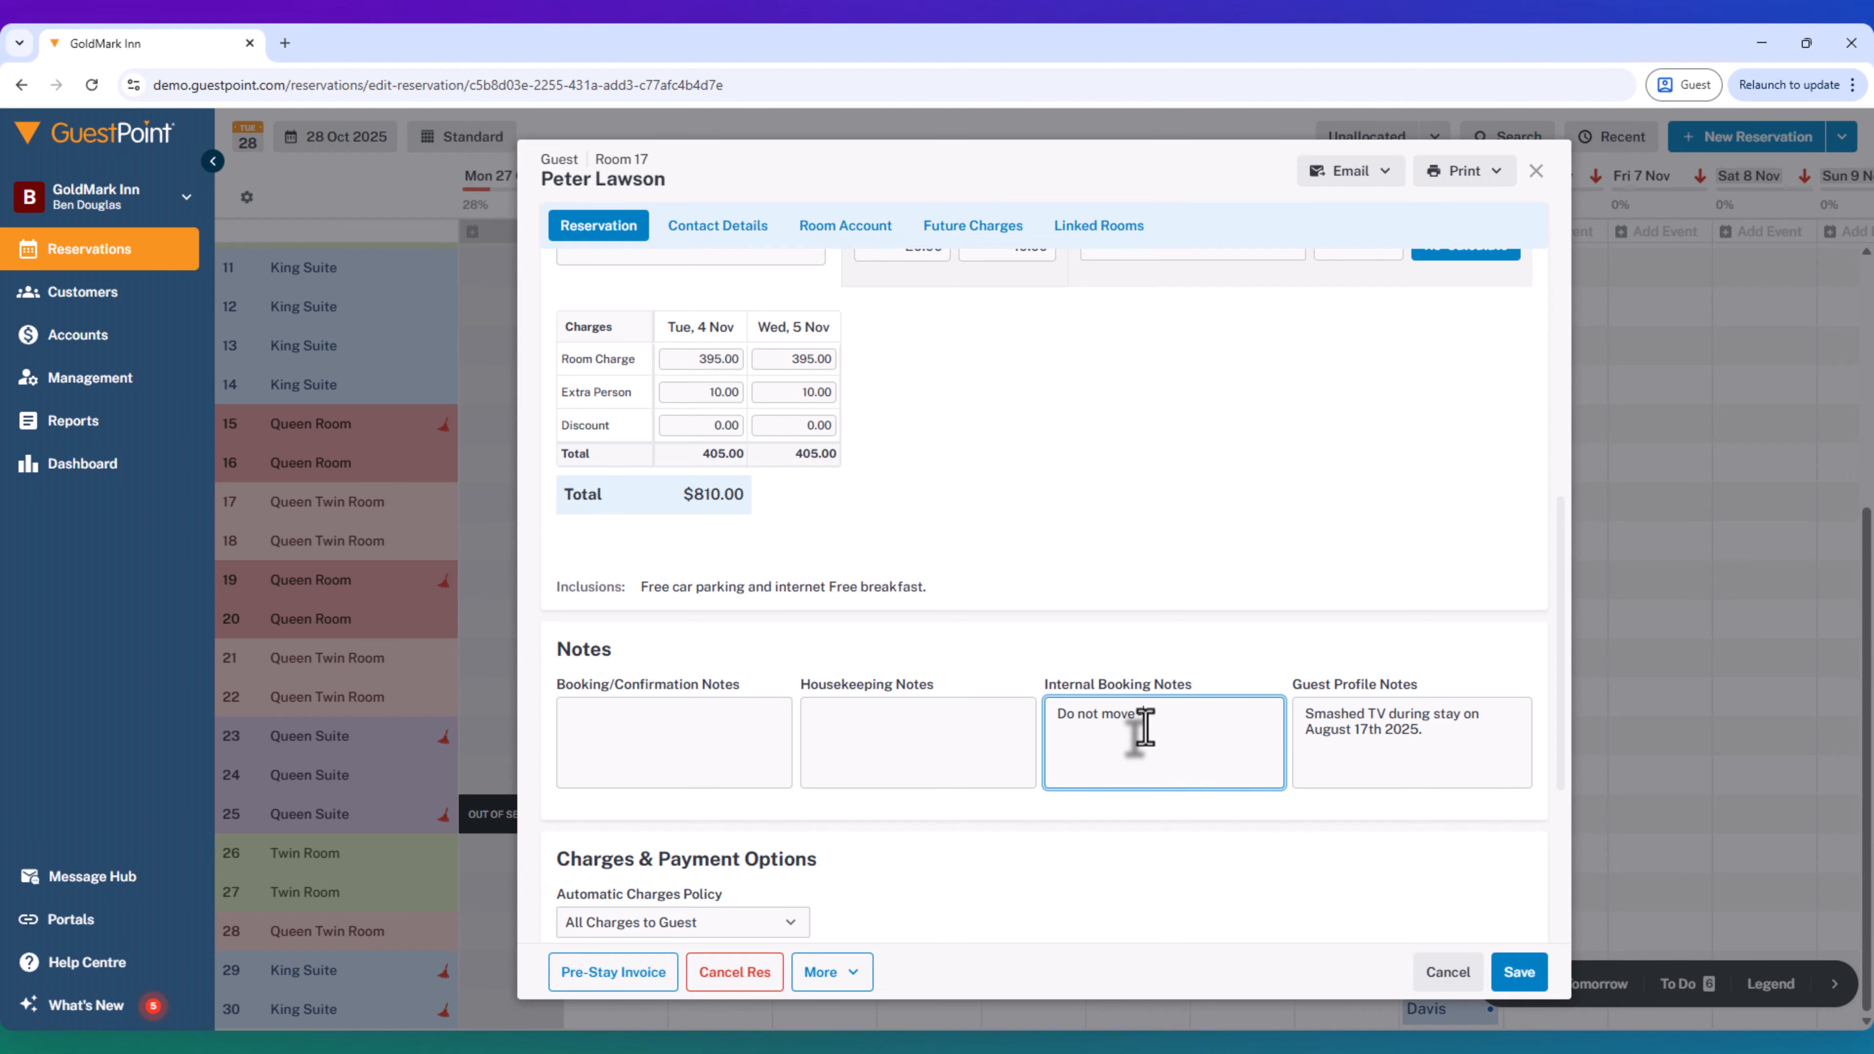
pyautogui.write(' requested back of property.')
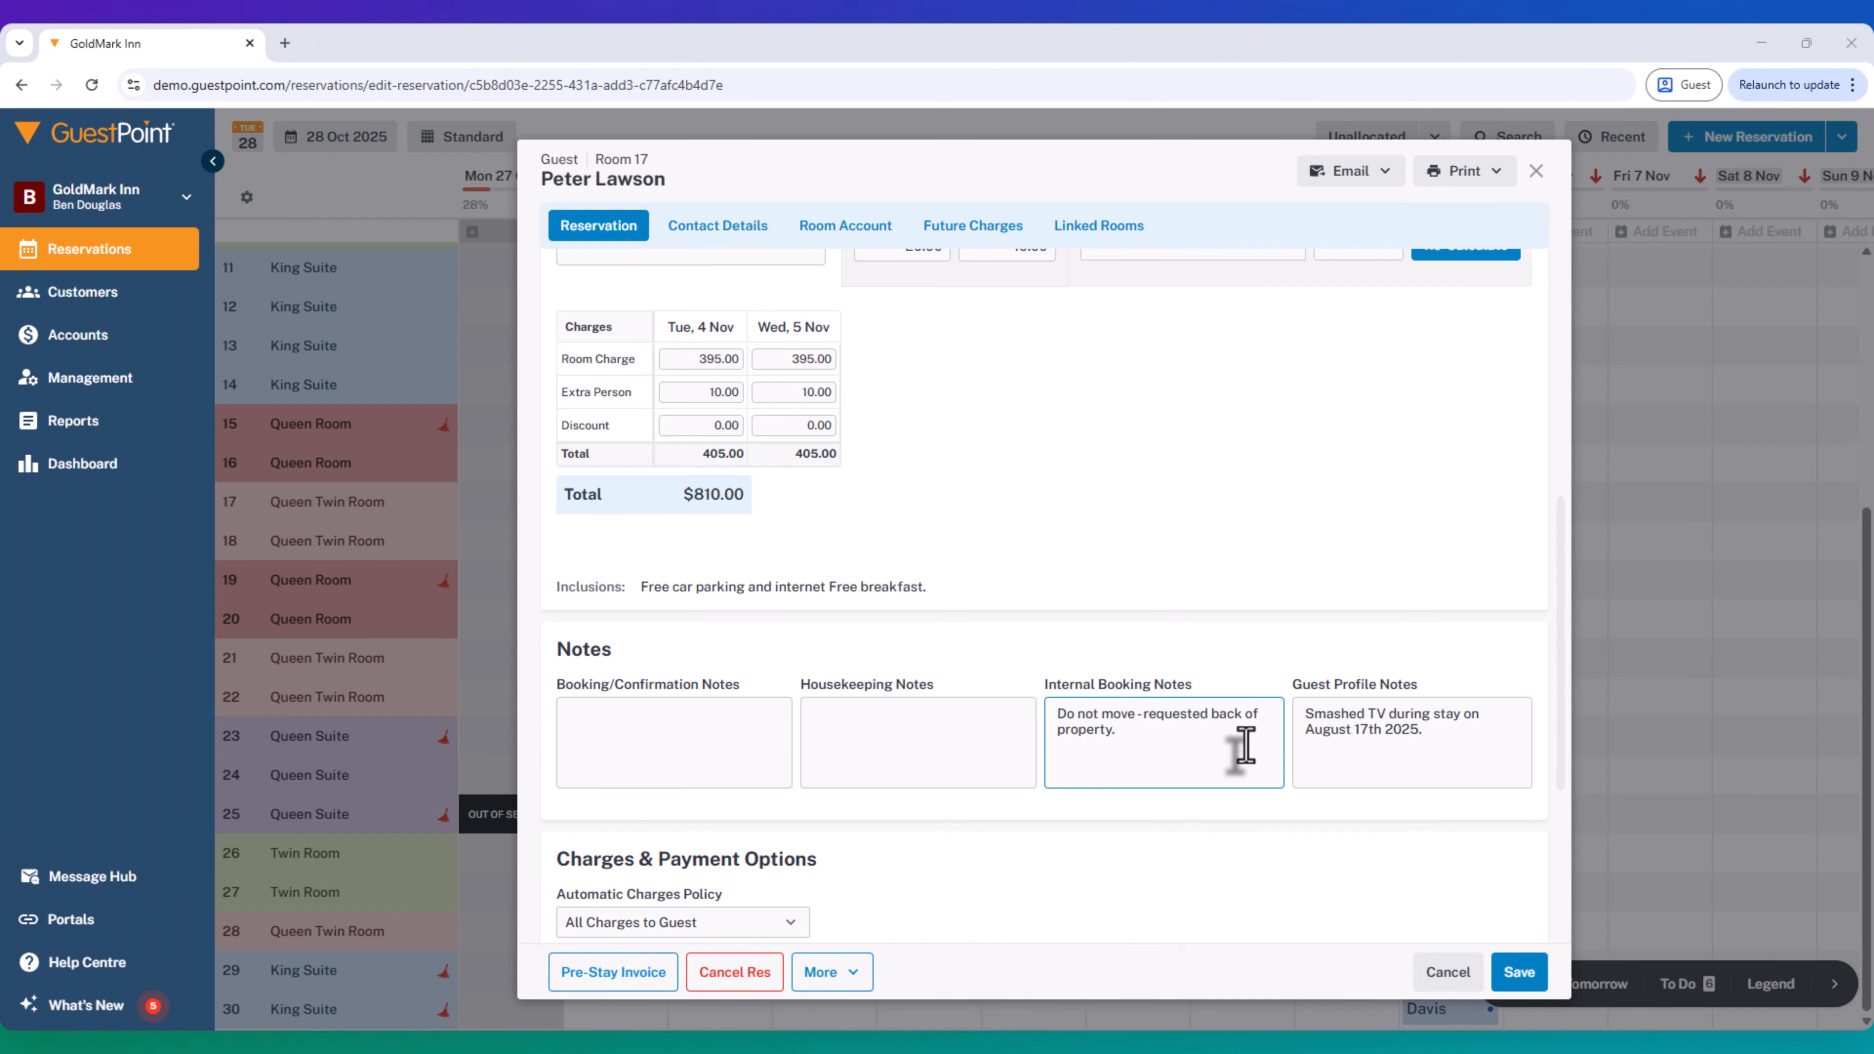
# - Replace the guest profile note with one saying the guest, addressed by title and last name, likes to be in the back of the property
pyautogui.click(1334, 728)
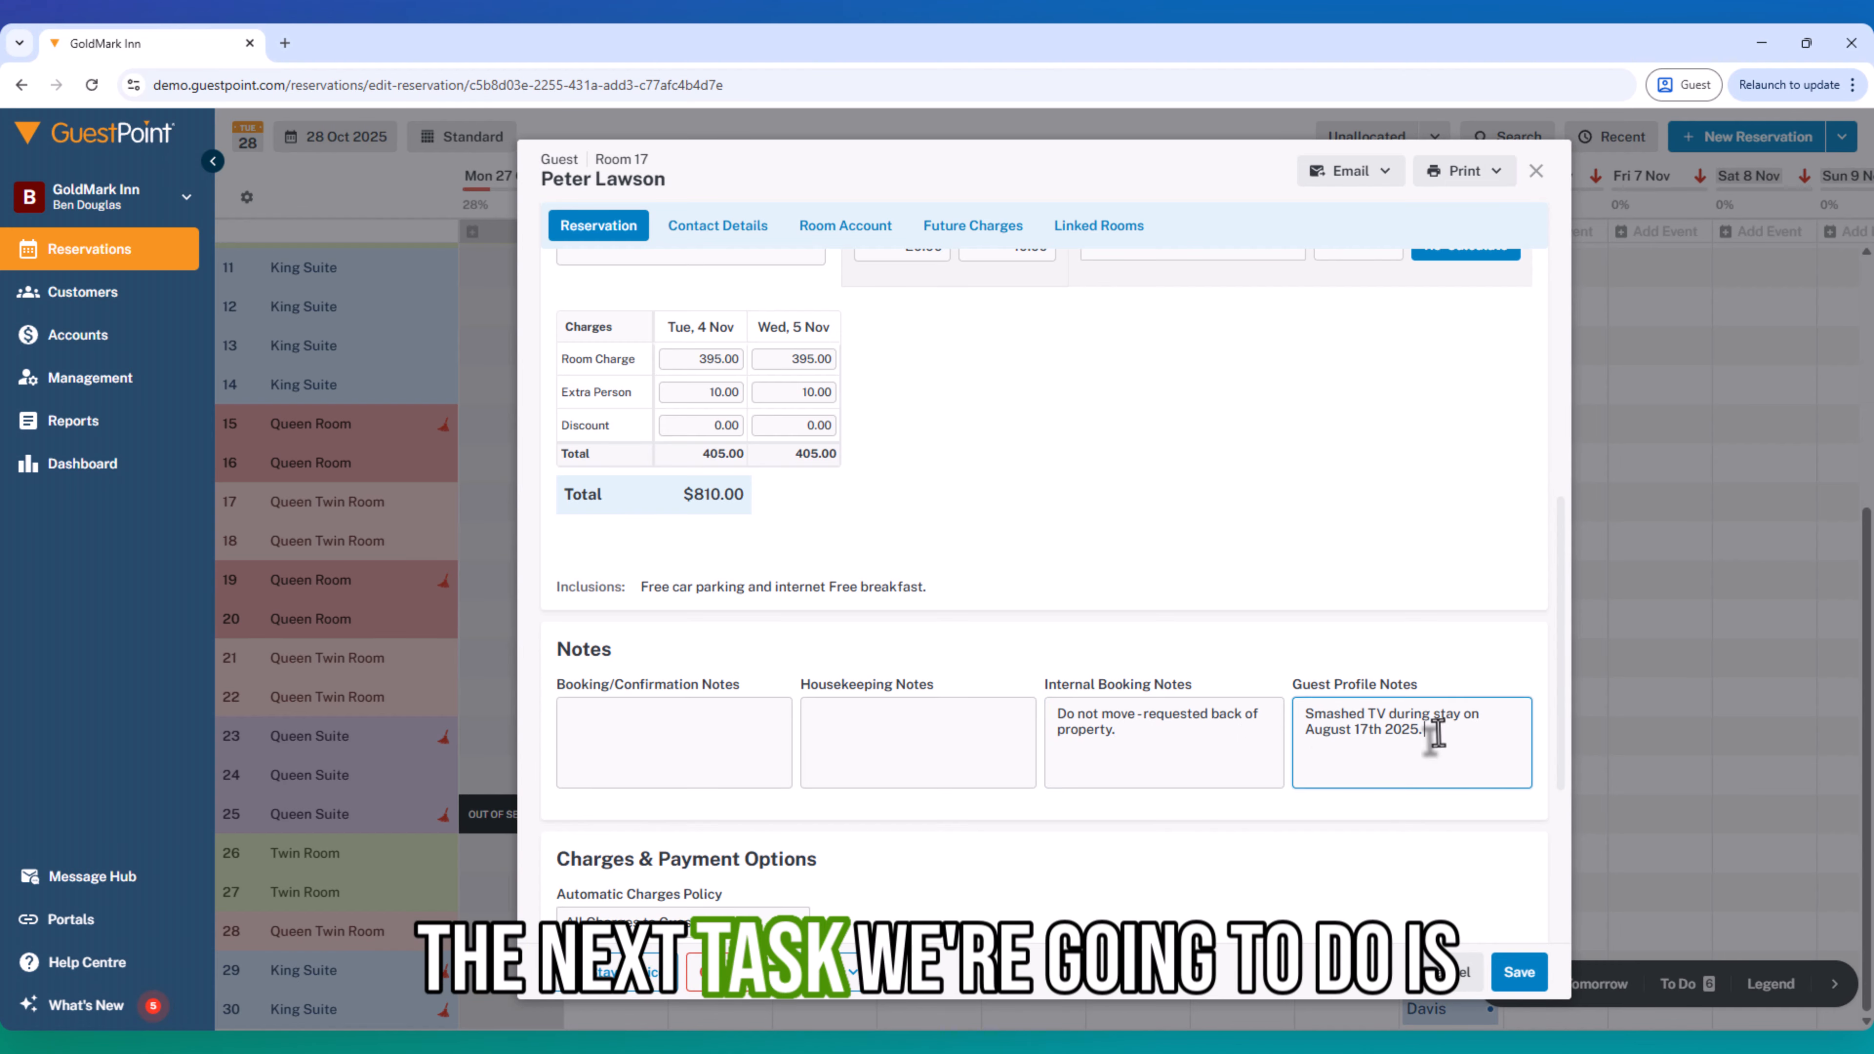
pyautogui.hotkey('ctrl', 'a')
pyautogui.press('BackSpace')
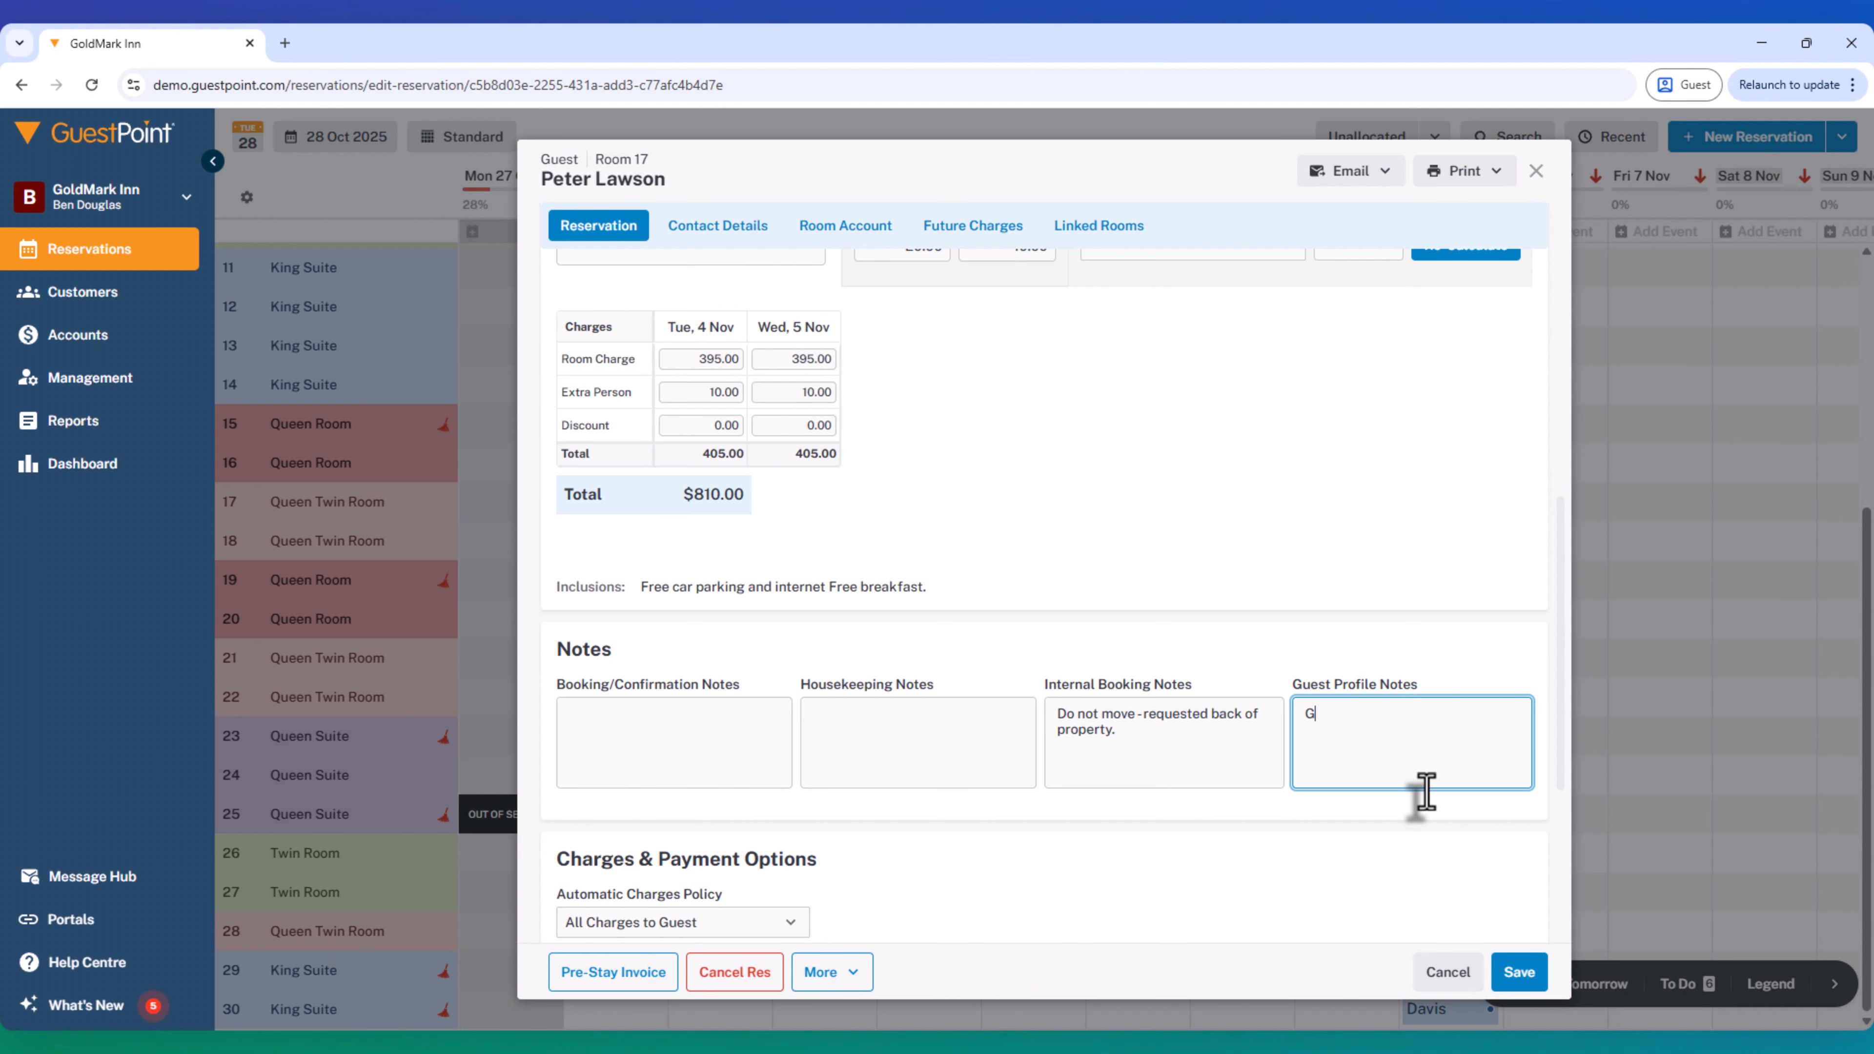
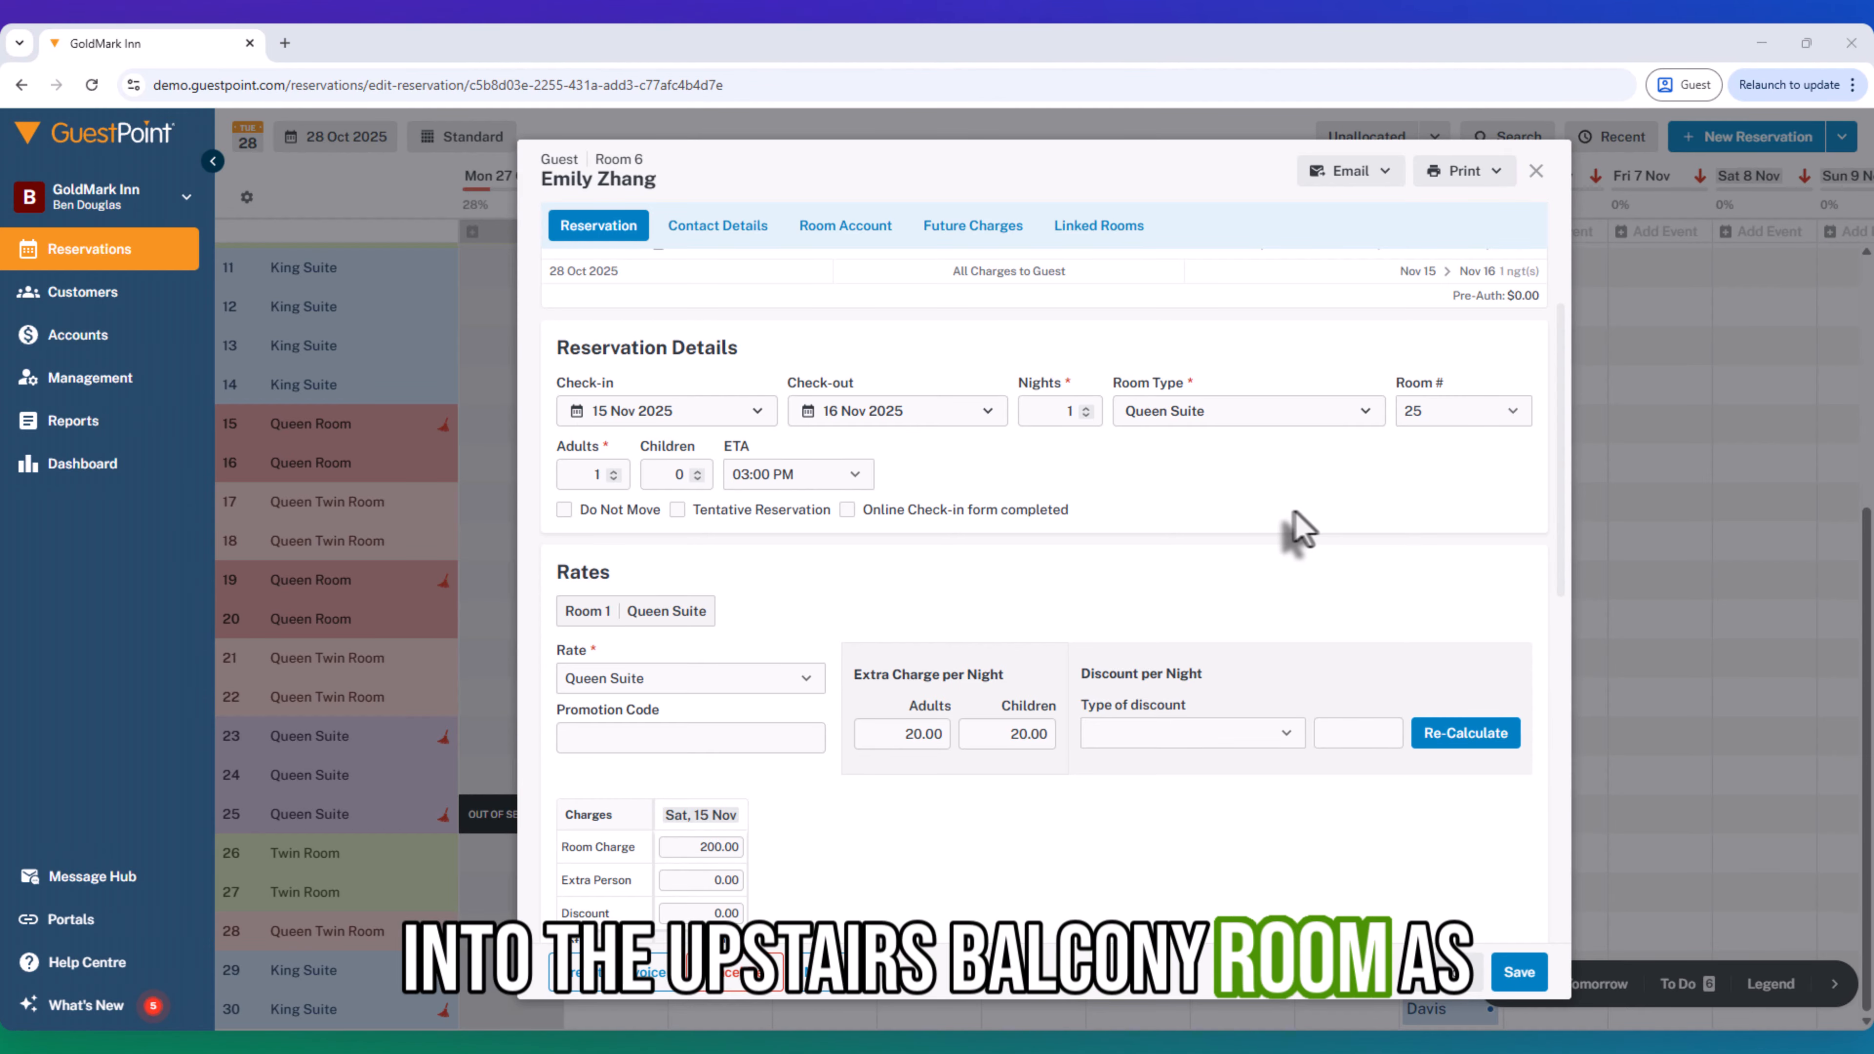
# - Add a guest profile note with the guest's first name followed by "likes upstairs balcony room. Her last room was 25."
pyautogui.scroll(-4, 1027, 701)
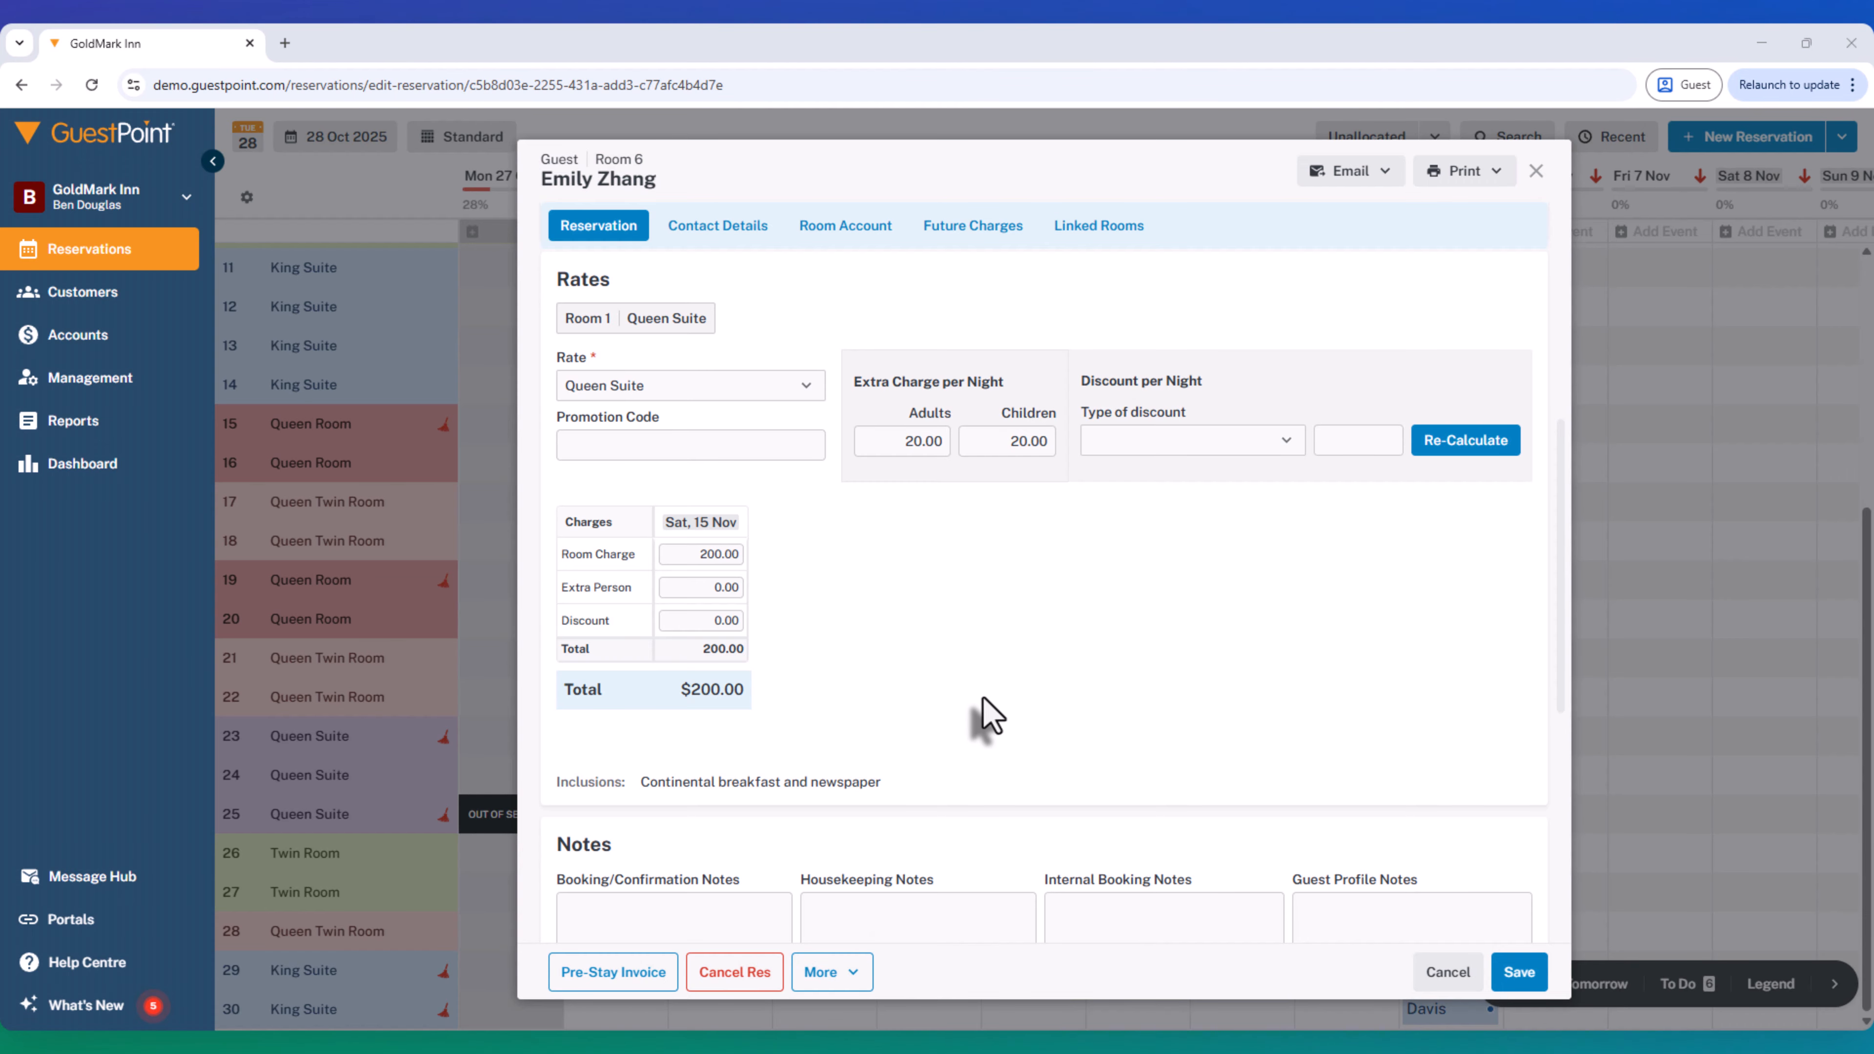
pyautogui.scroll(-5, 989, 716)
pyautogui.click(1132, 544)
pyautogui.click(1096, 543)
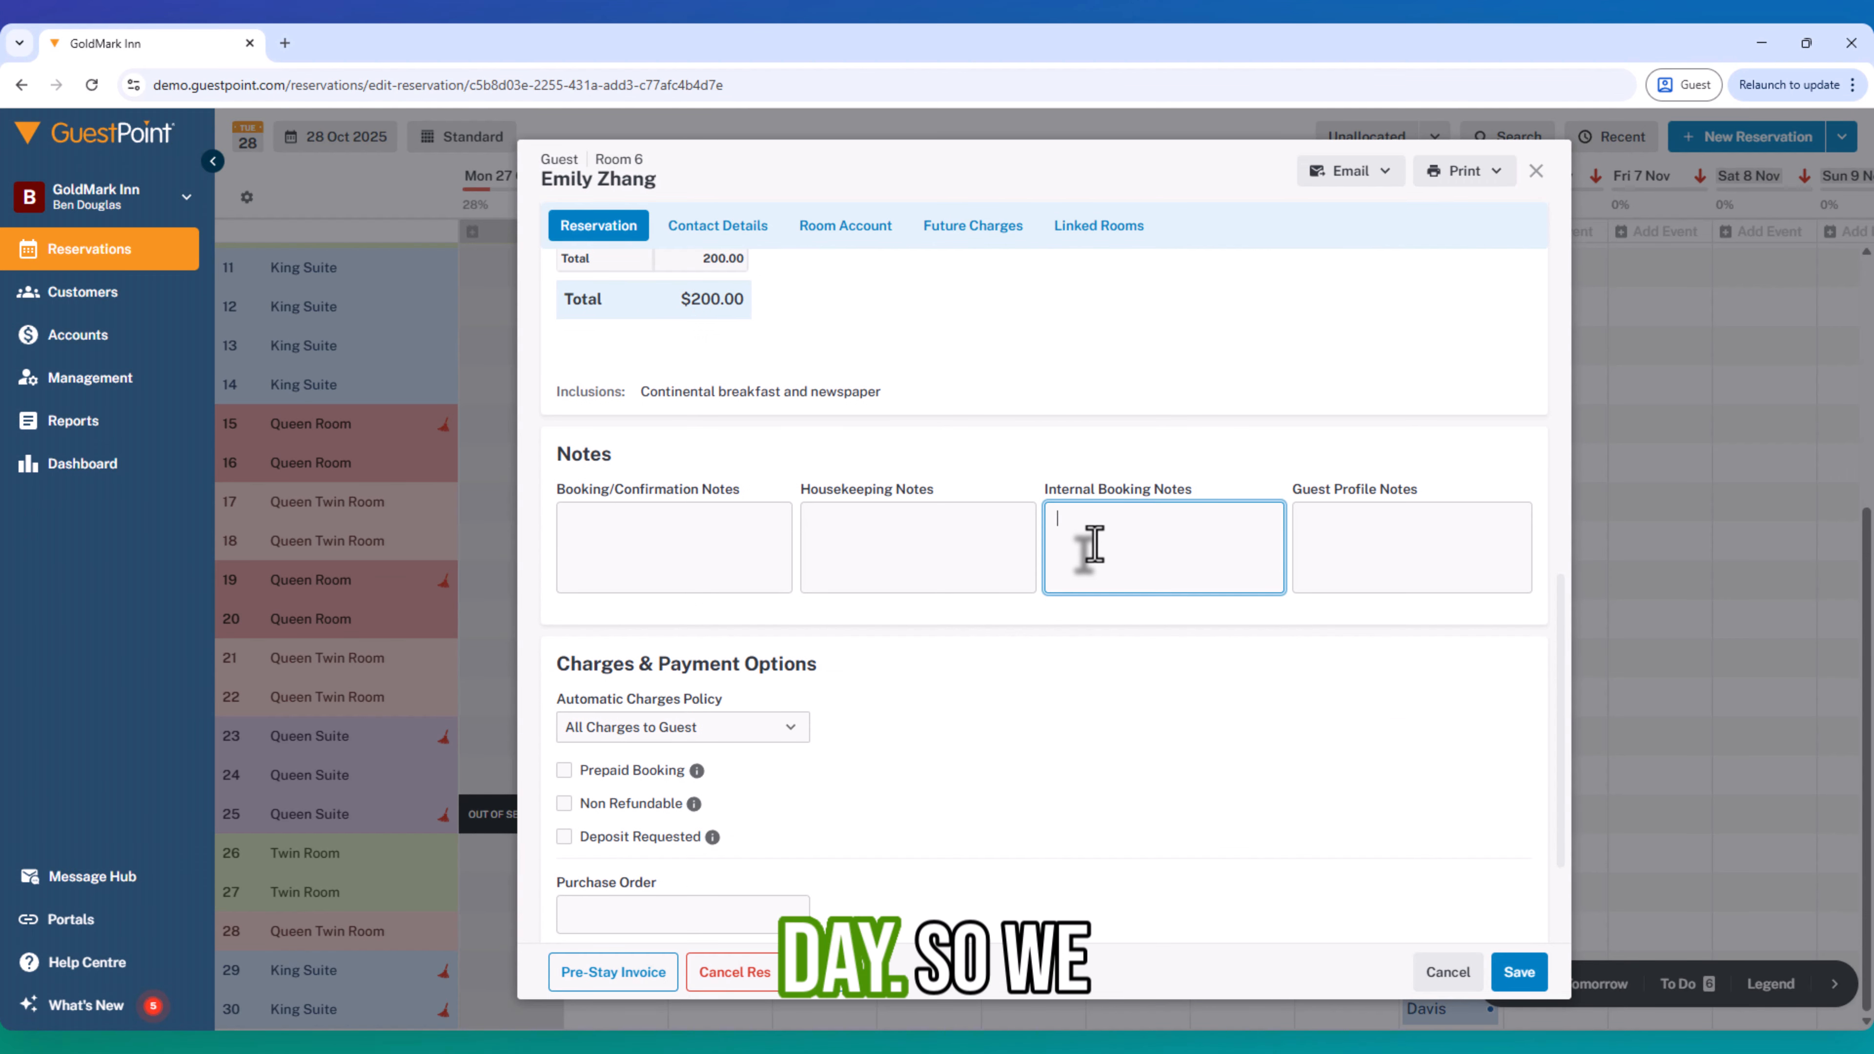
pyautogui.press('Tab')
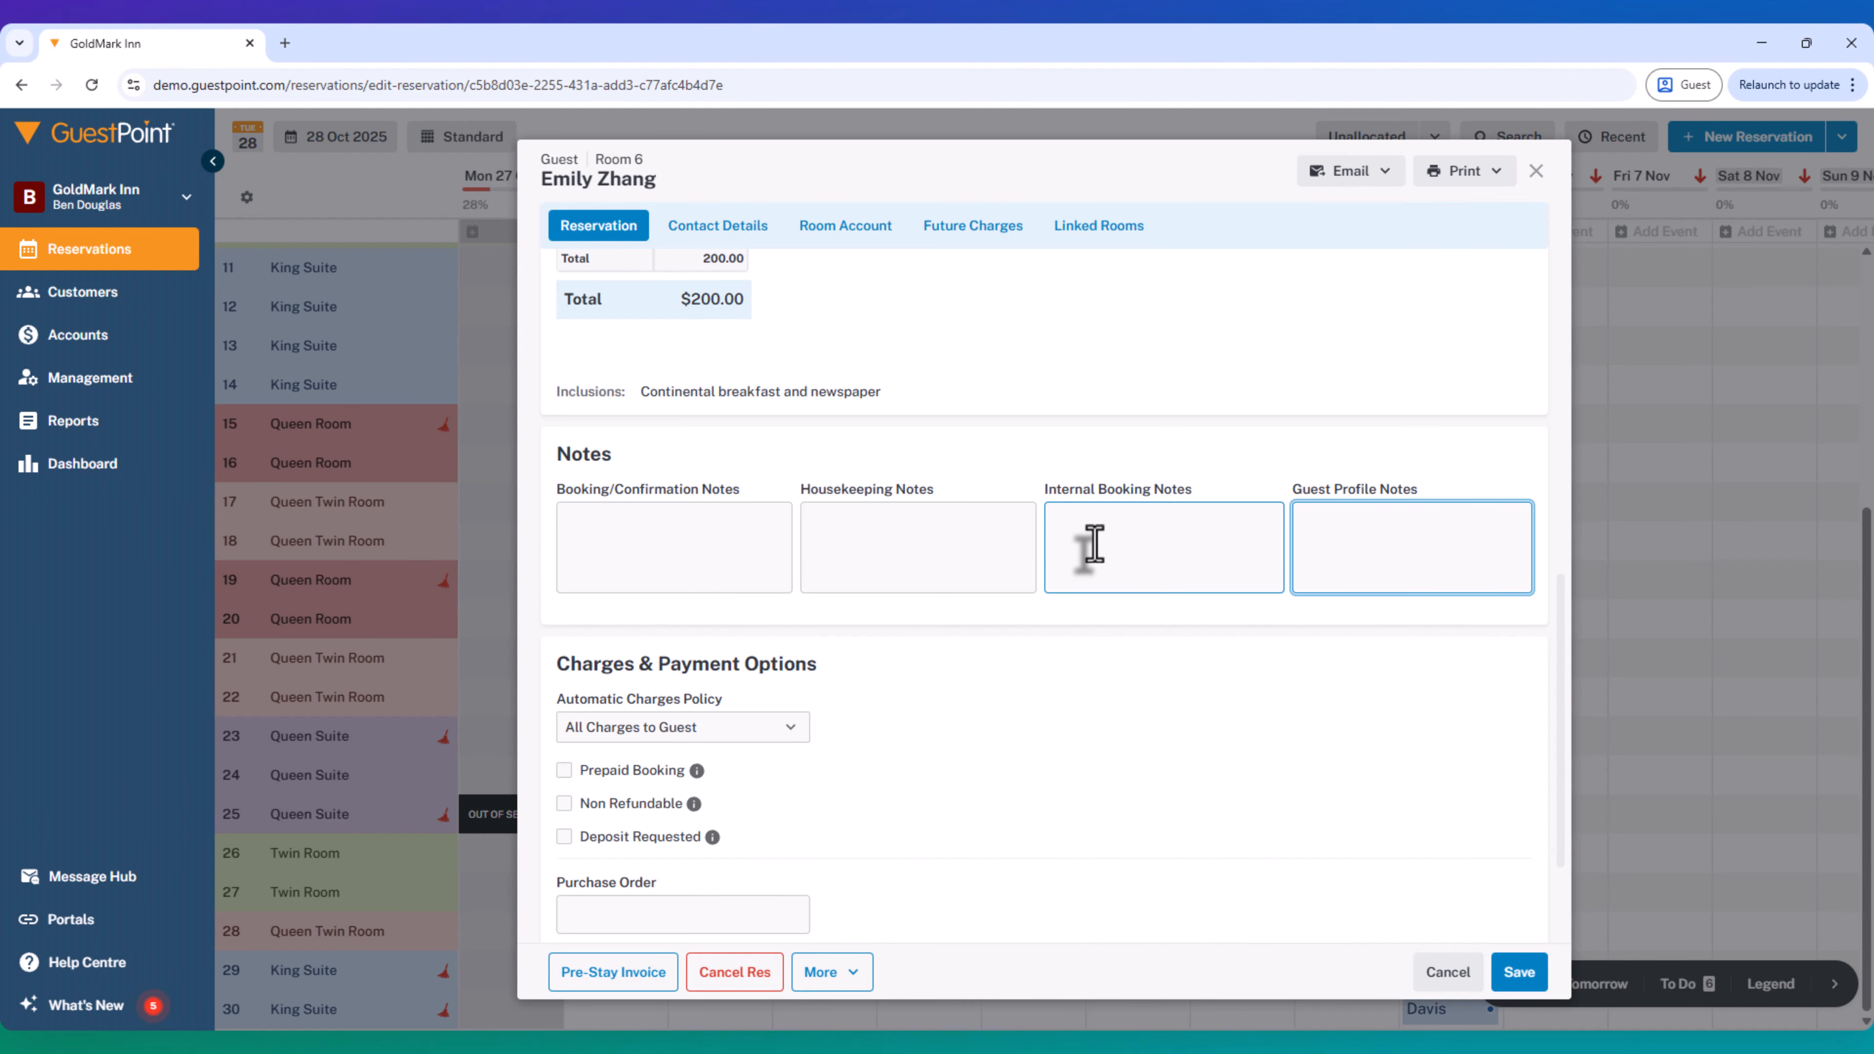
pyautogui.write('Emily')
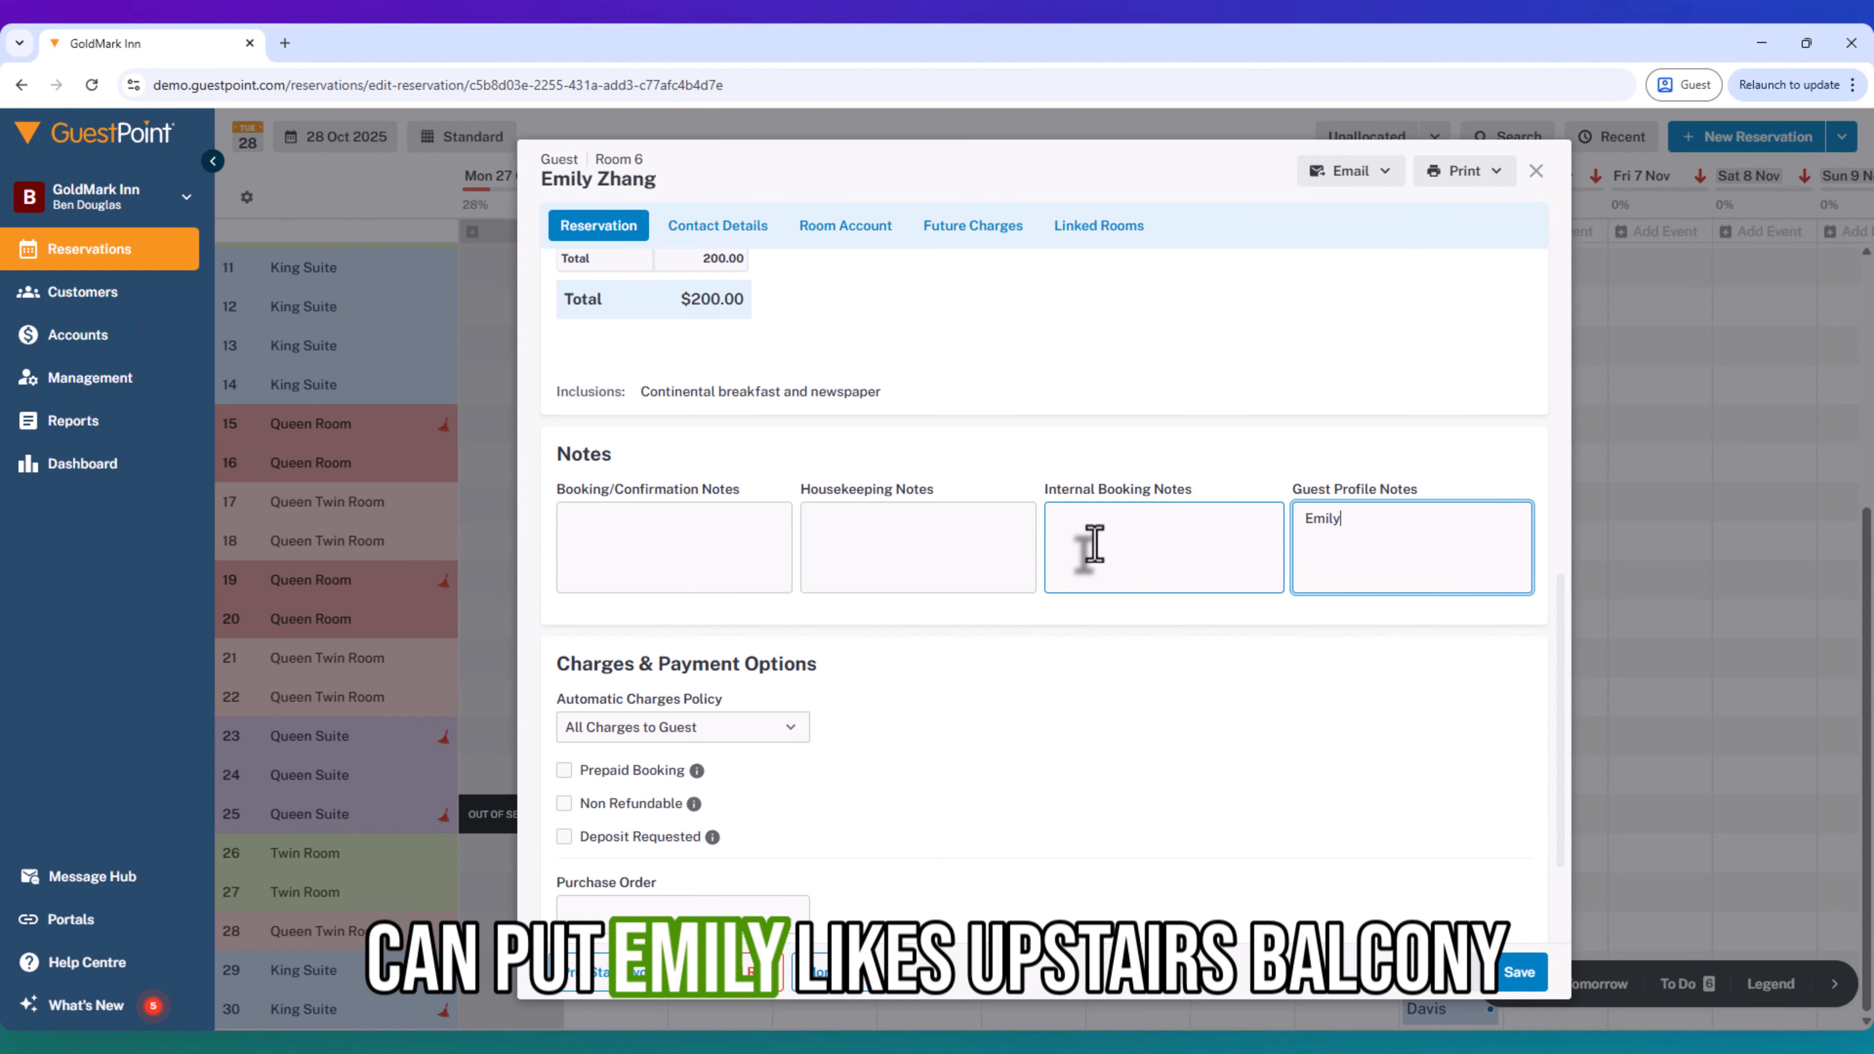
pyautogui.write(' likes ')
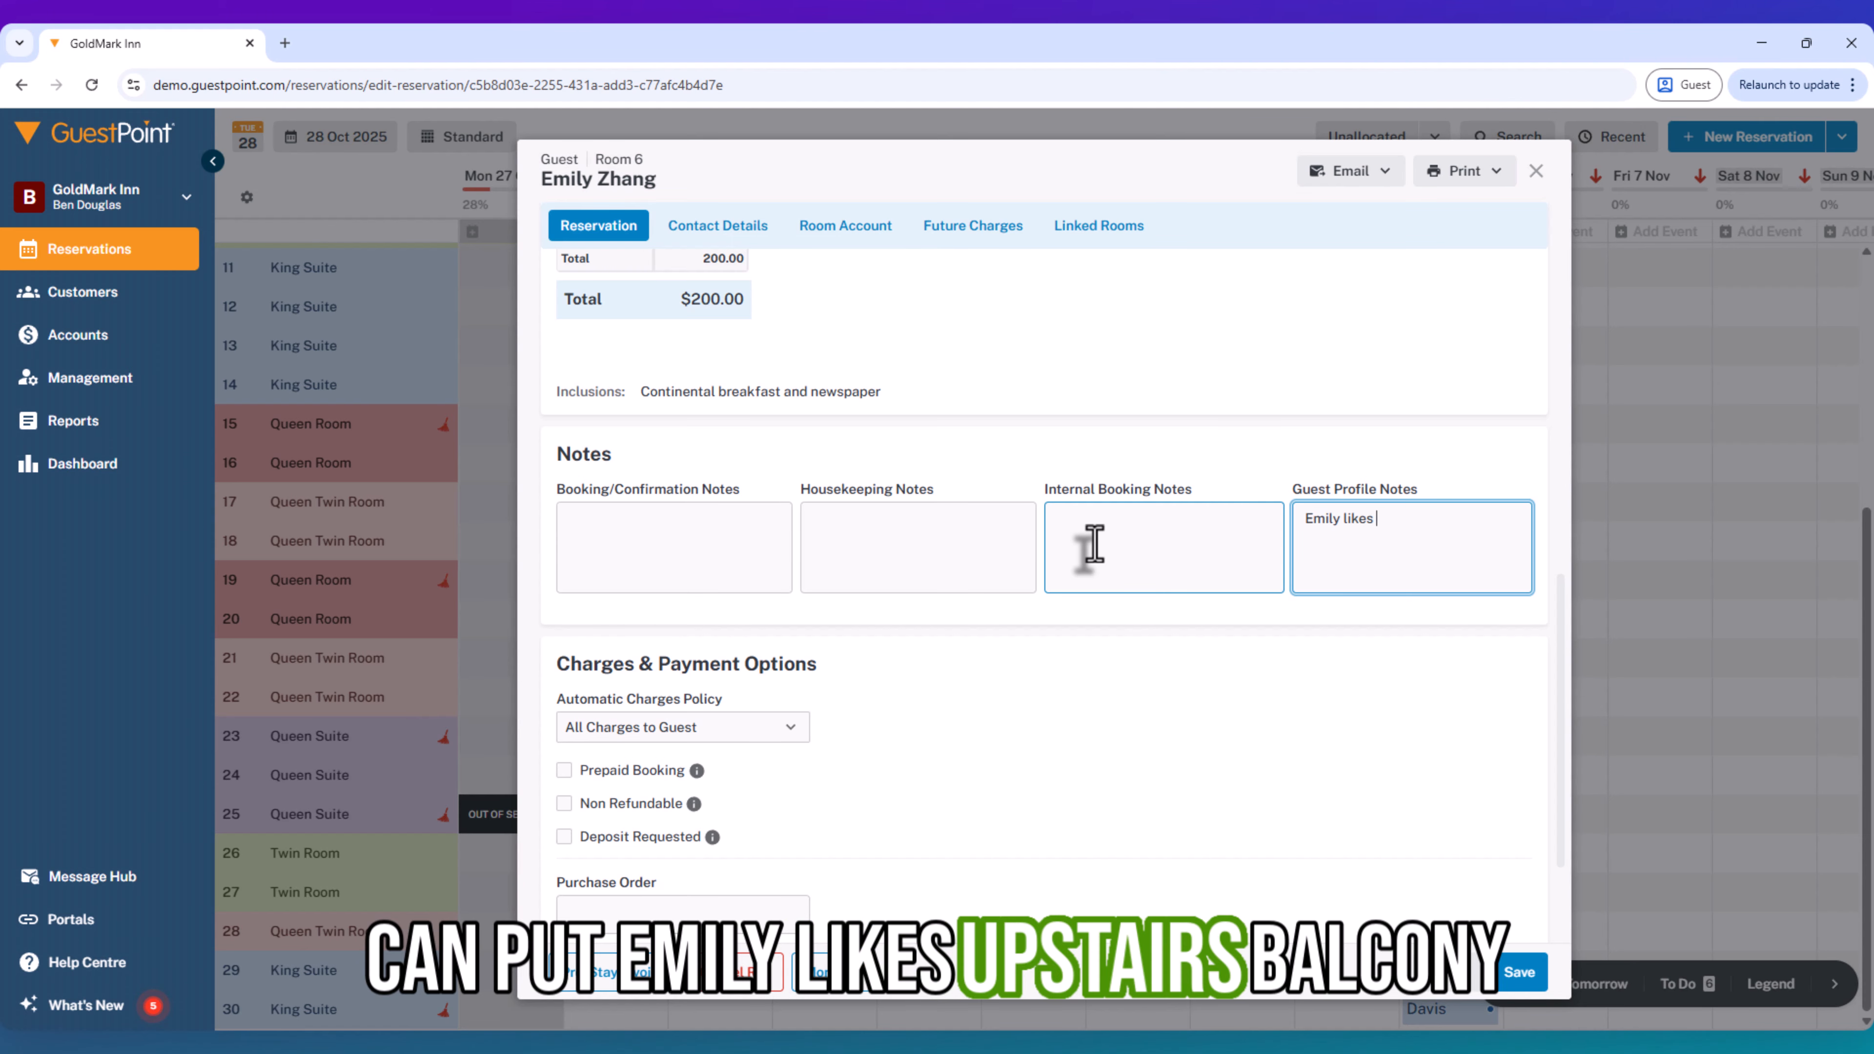
pyautogui.write('upstairs bala')
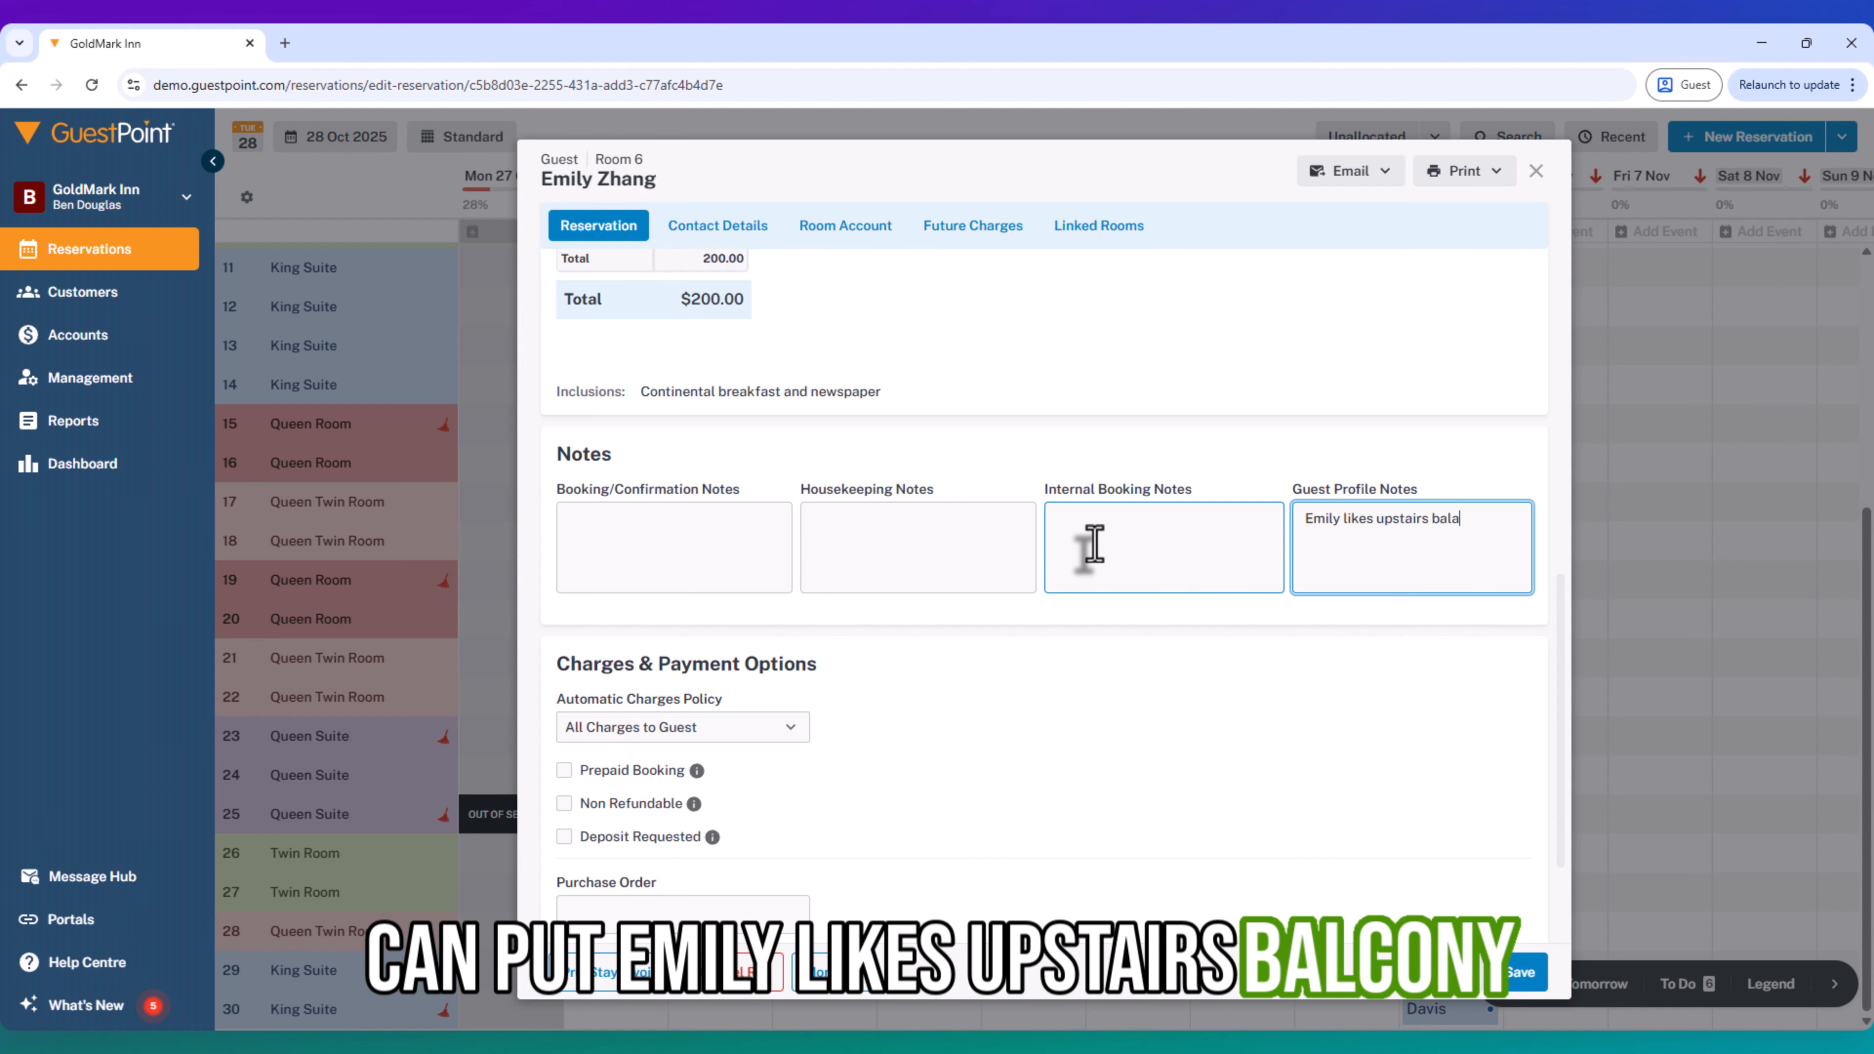
pyautogui.press('BackSpace')
pyautogui.write('cony room.')
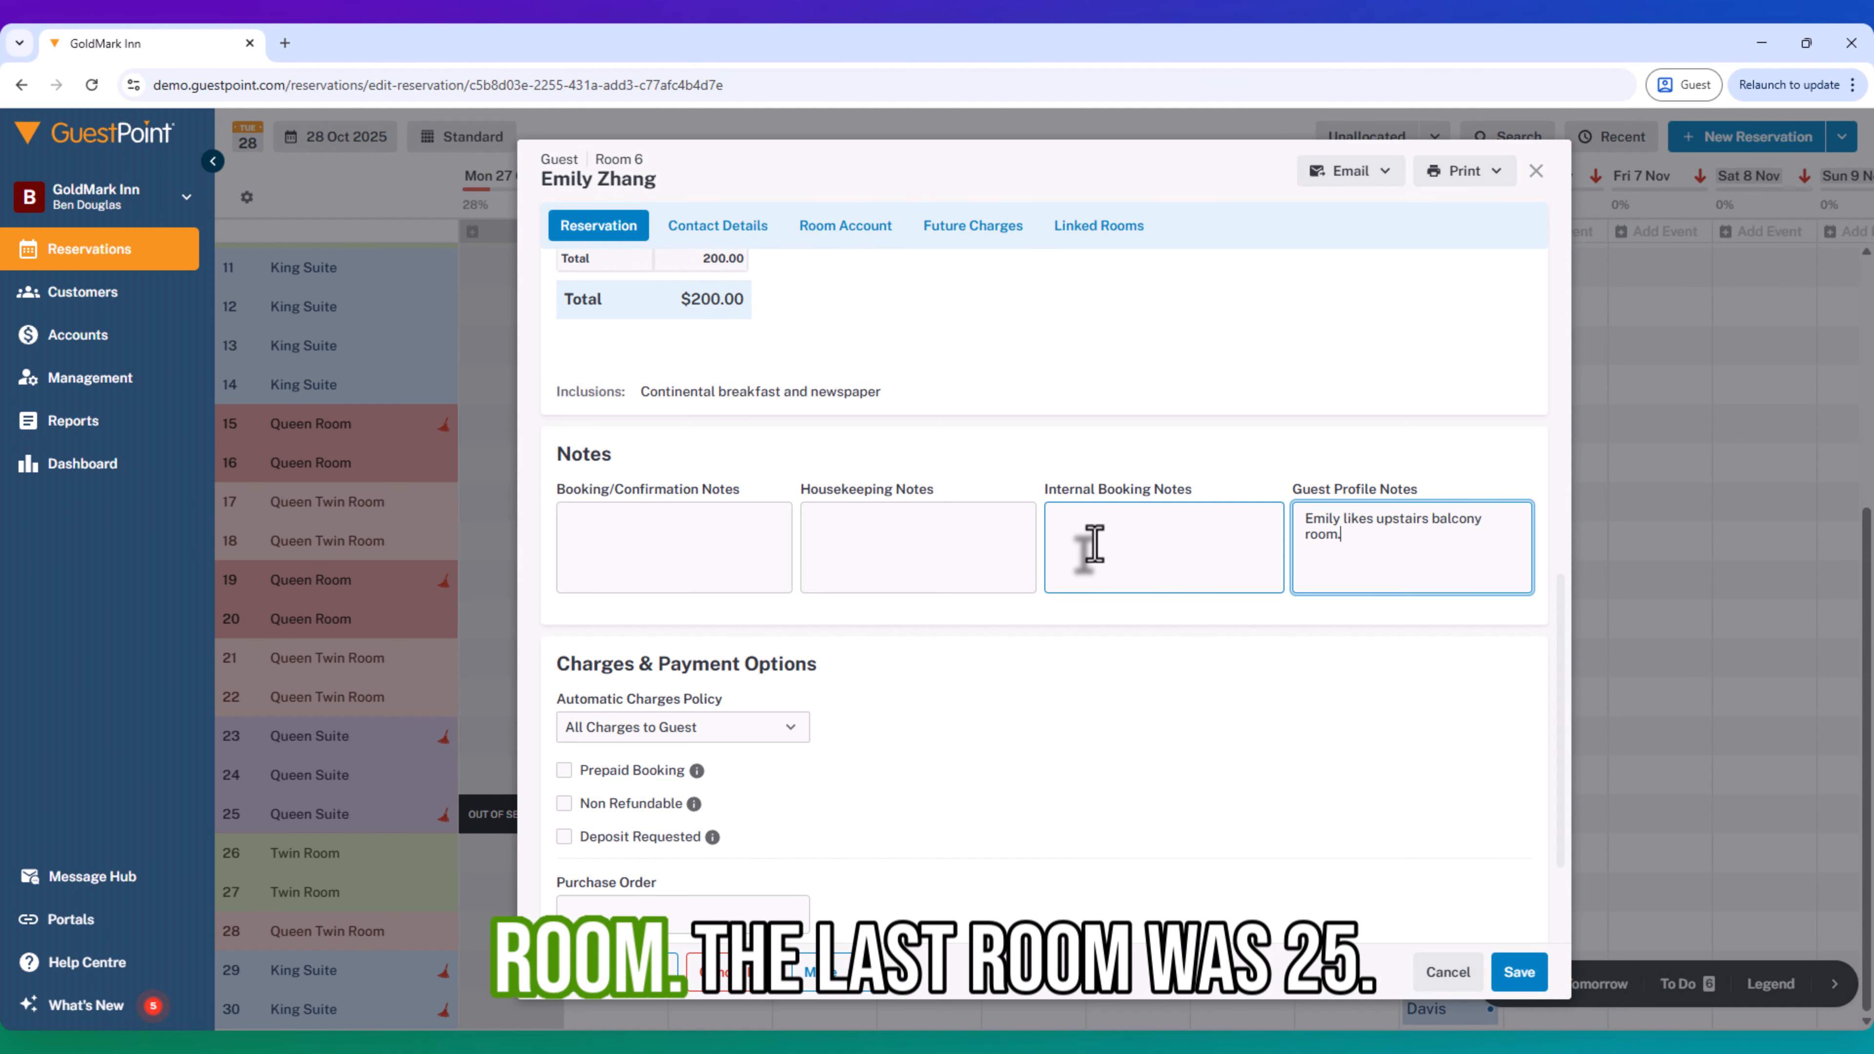
pyautogui.write(' Her last')
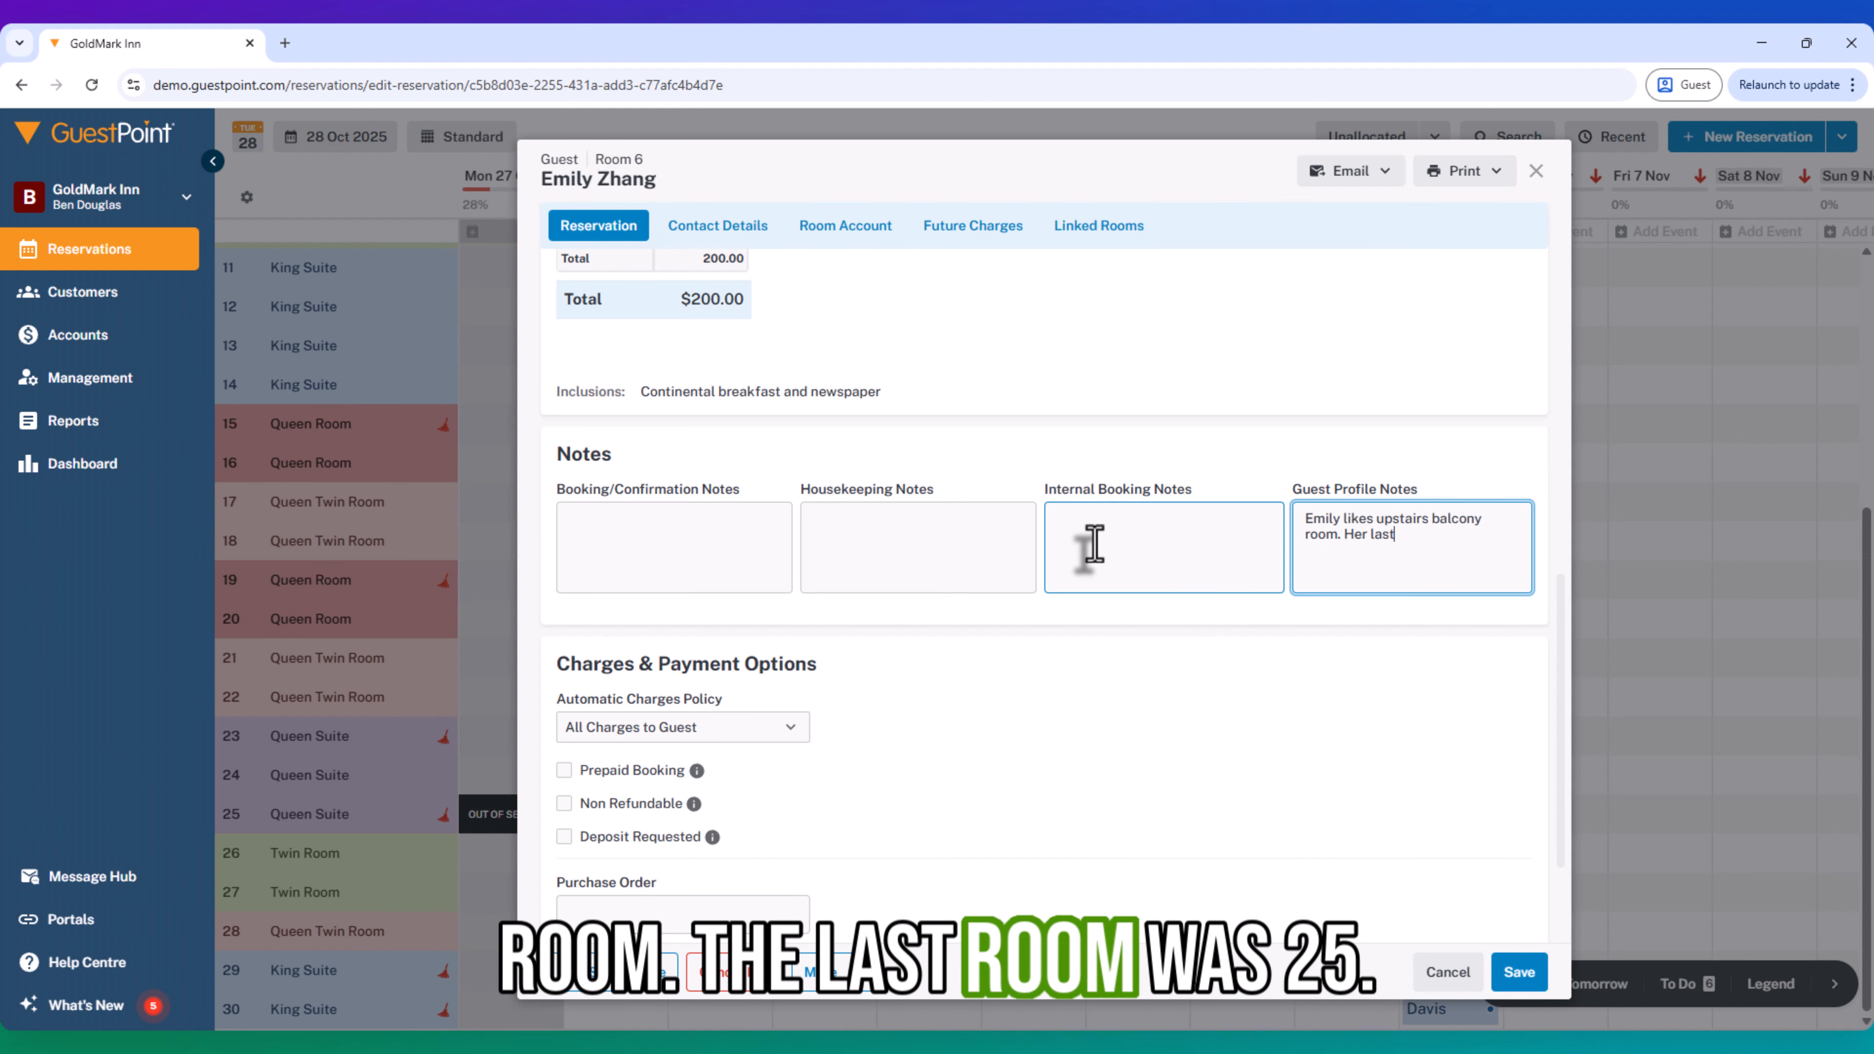
pyautogui.write(' room was 25.')
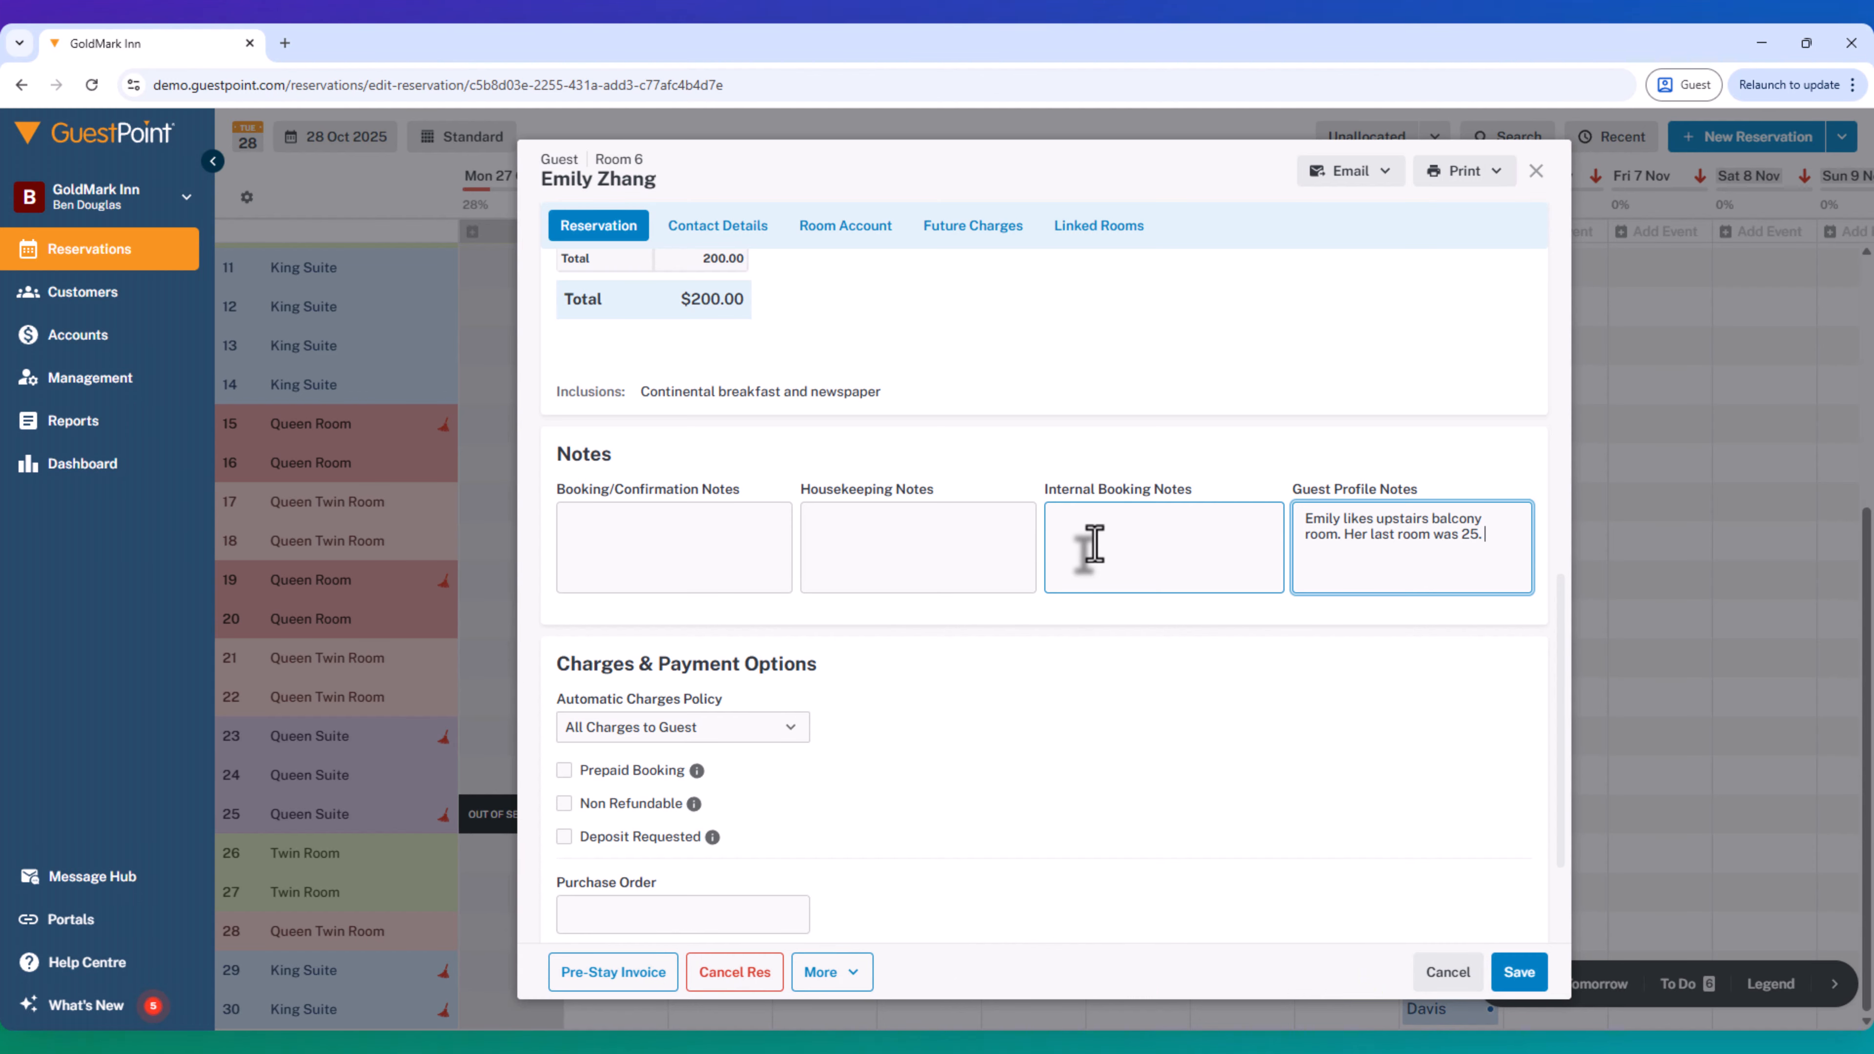
# - Mark the Queen Suite reservation in room 25 as Do Not Move
pyautogui.click(1094, 544)
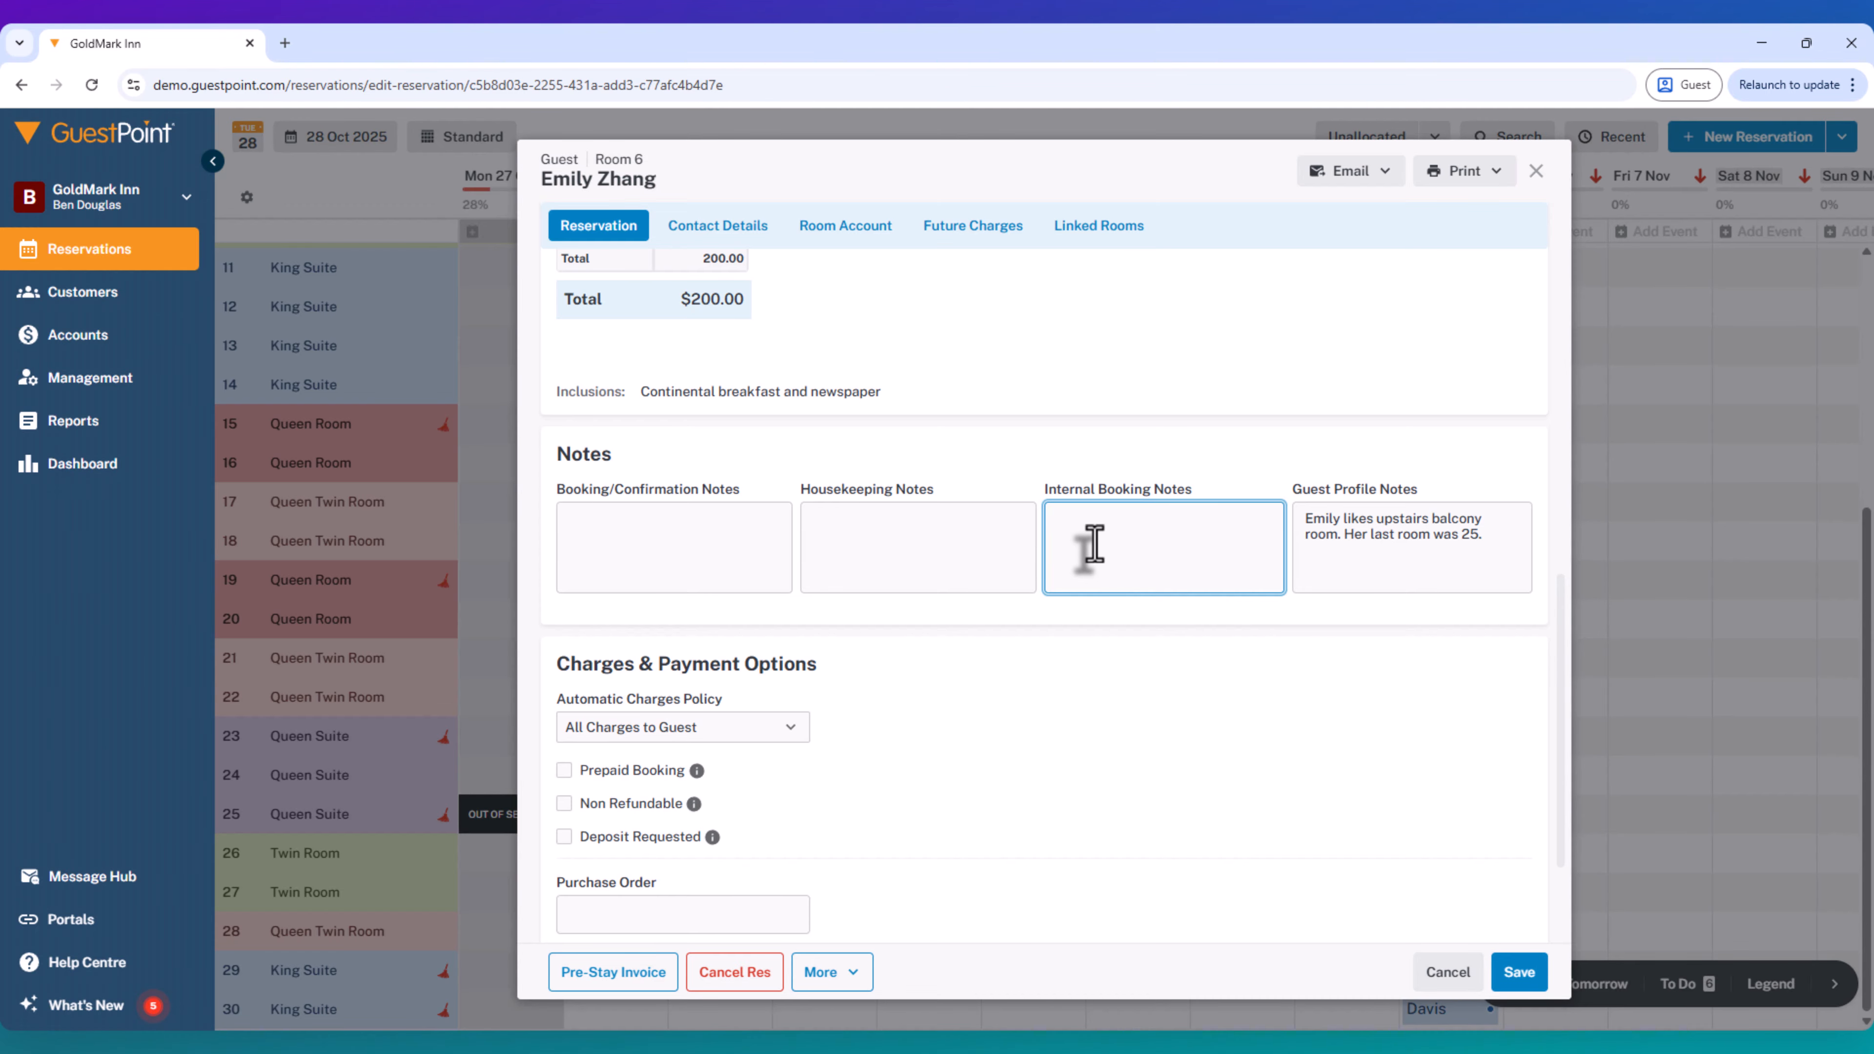
pyautogui.scroll(10, 1093, 544)
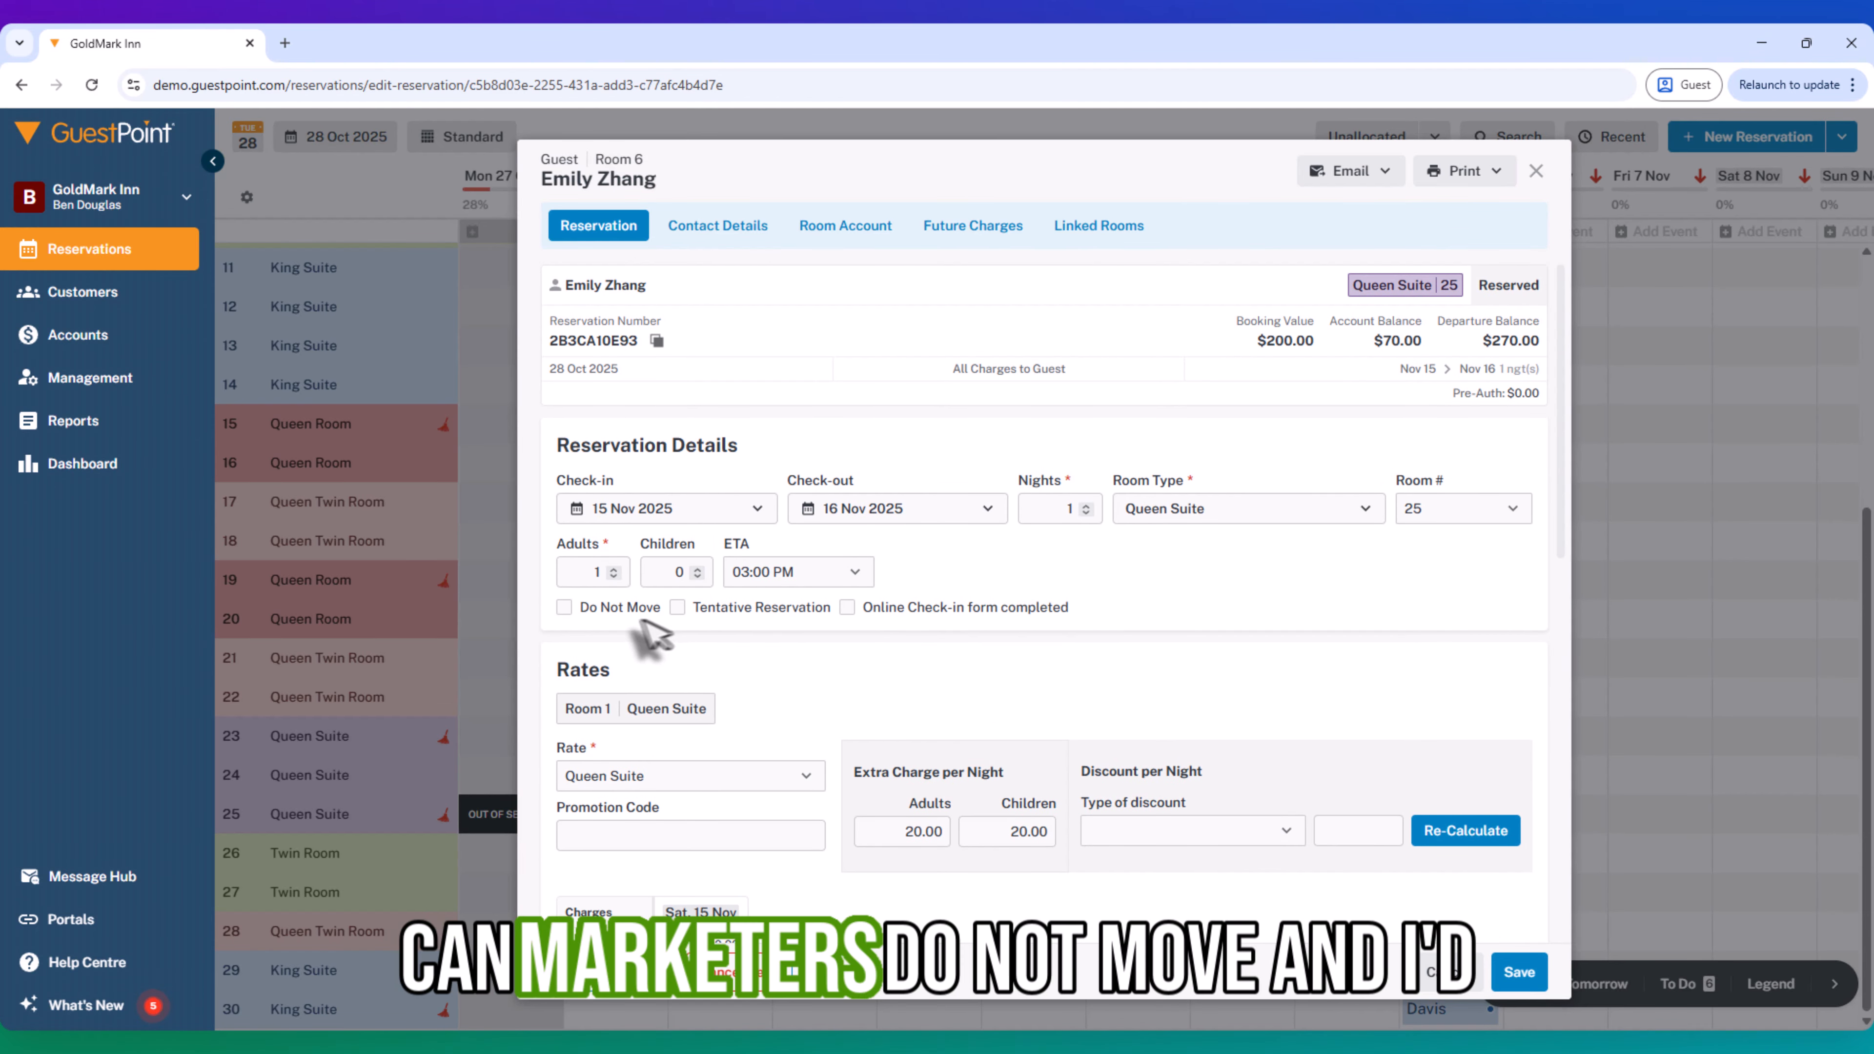
pyautogui.click(570, 608)
# - Copy the full guest profile note into the internal booking notes
pyautogui.scroll(-6, 737, 670)
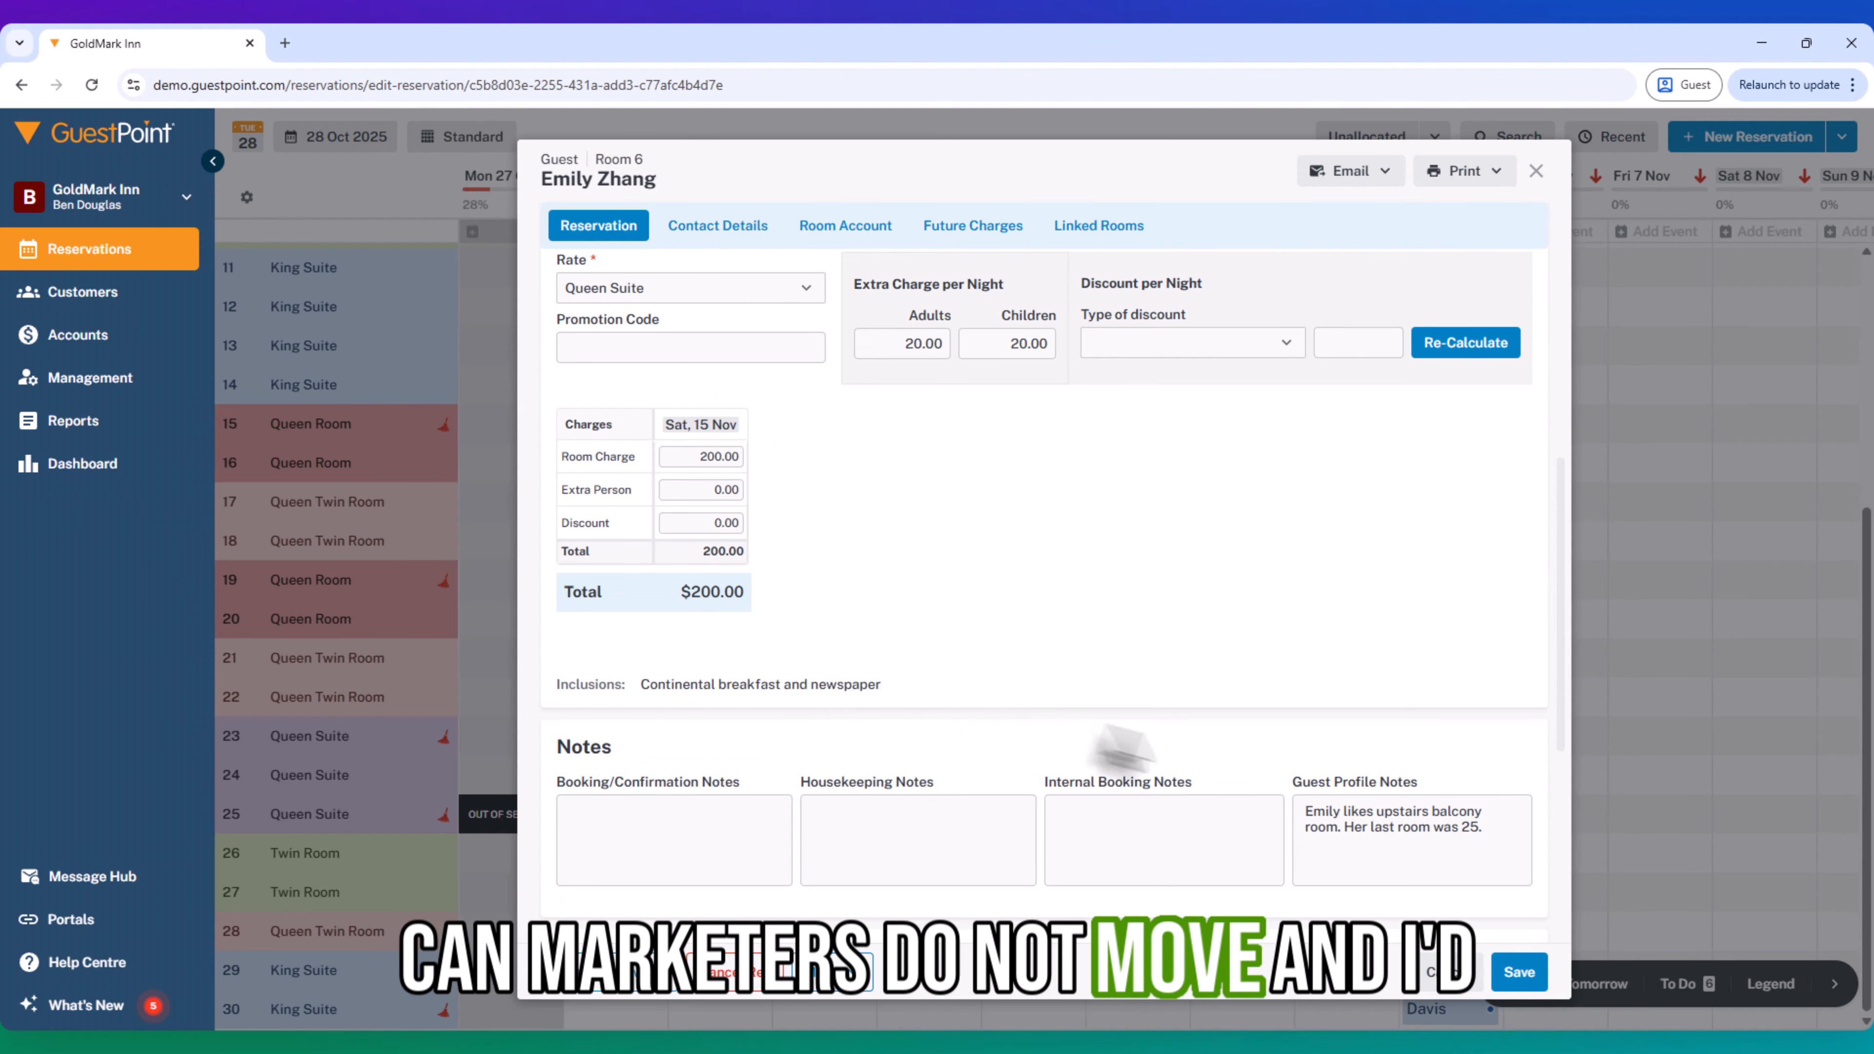
pyautogui.moveTo(1485, 828); pyautogui.dragTo(1303, 809)
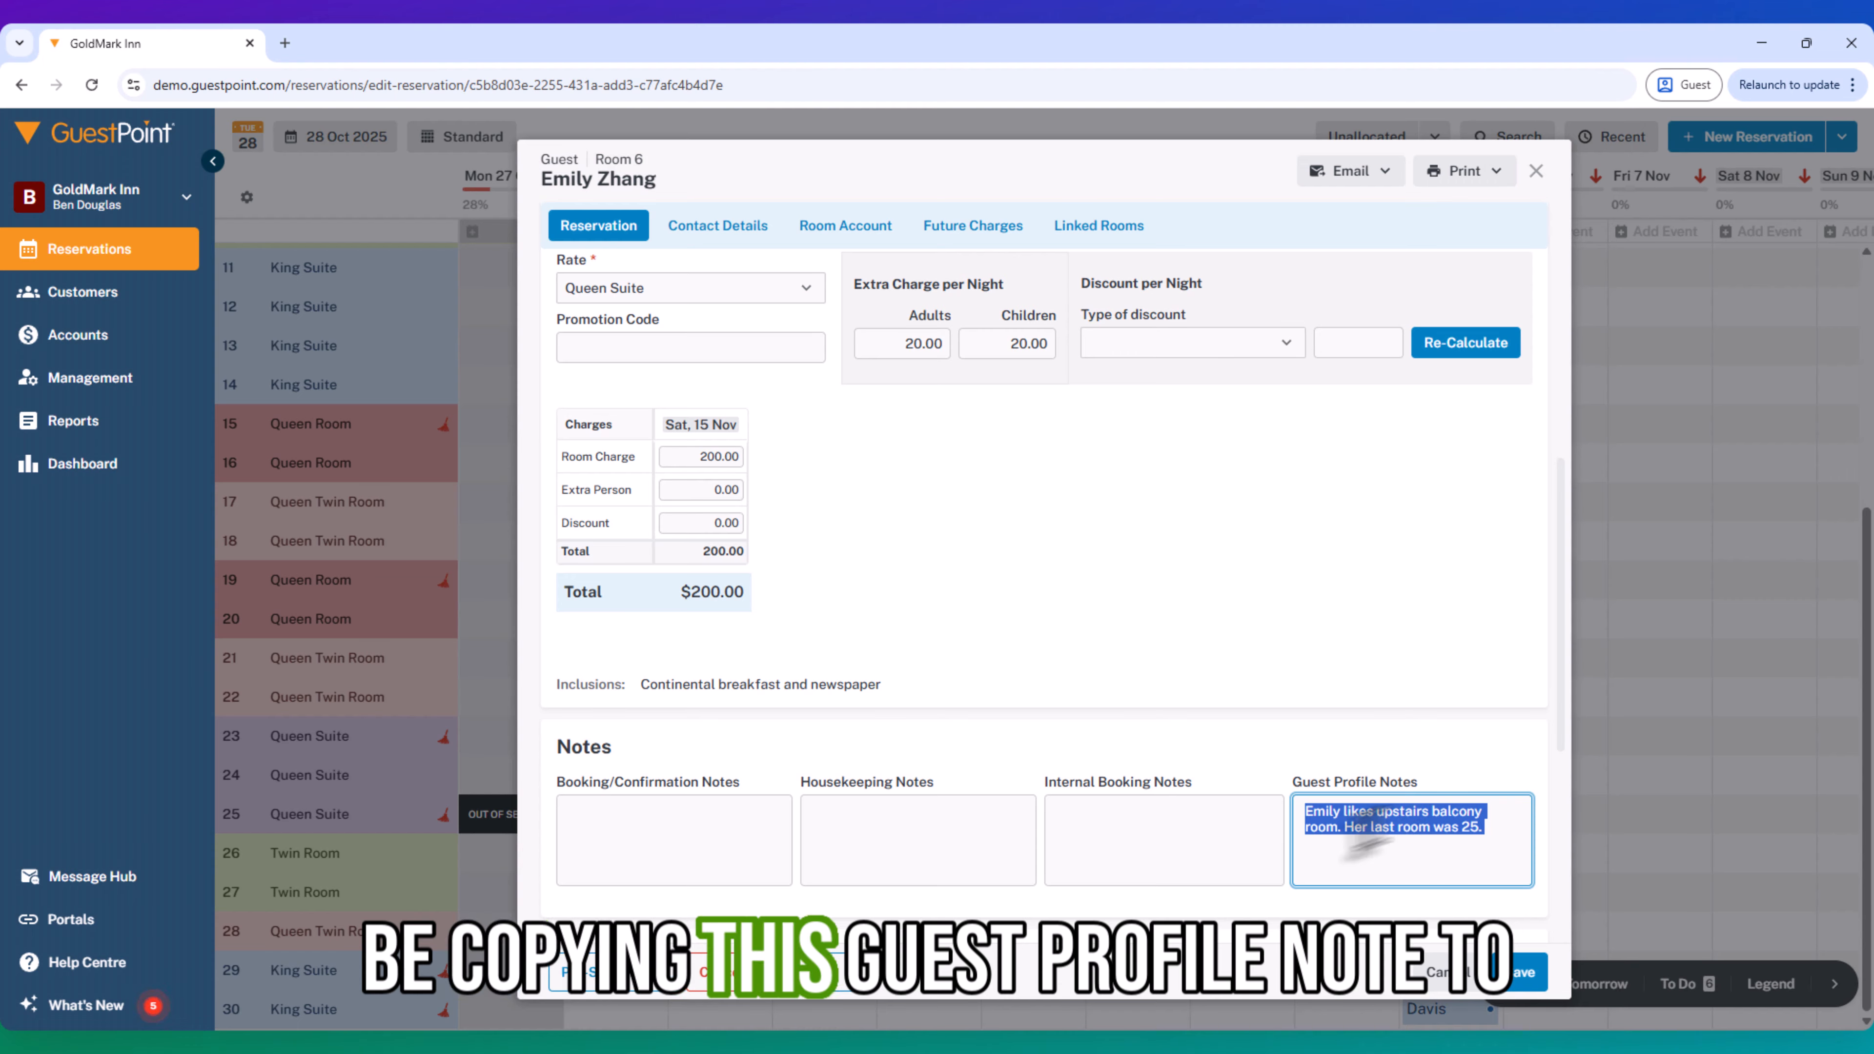
pyautogui.hotkey('ctrl', 'c')
pyautogui.click(1158, 831)
pyautogui.hotkey('ctrl', 'v')
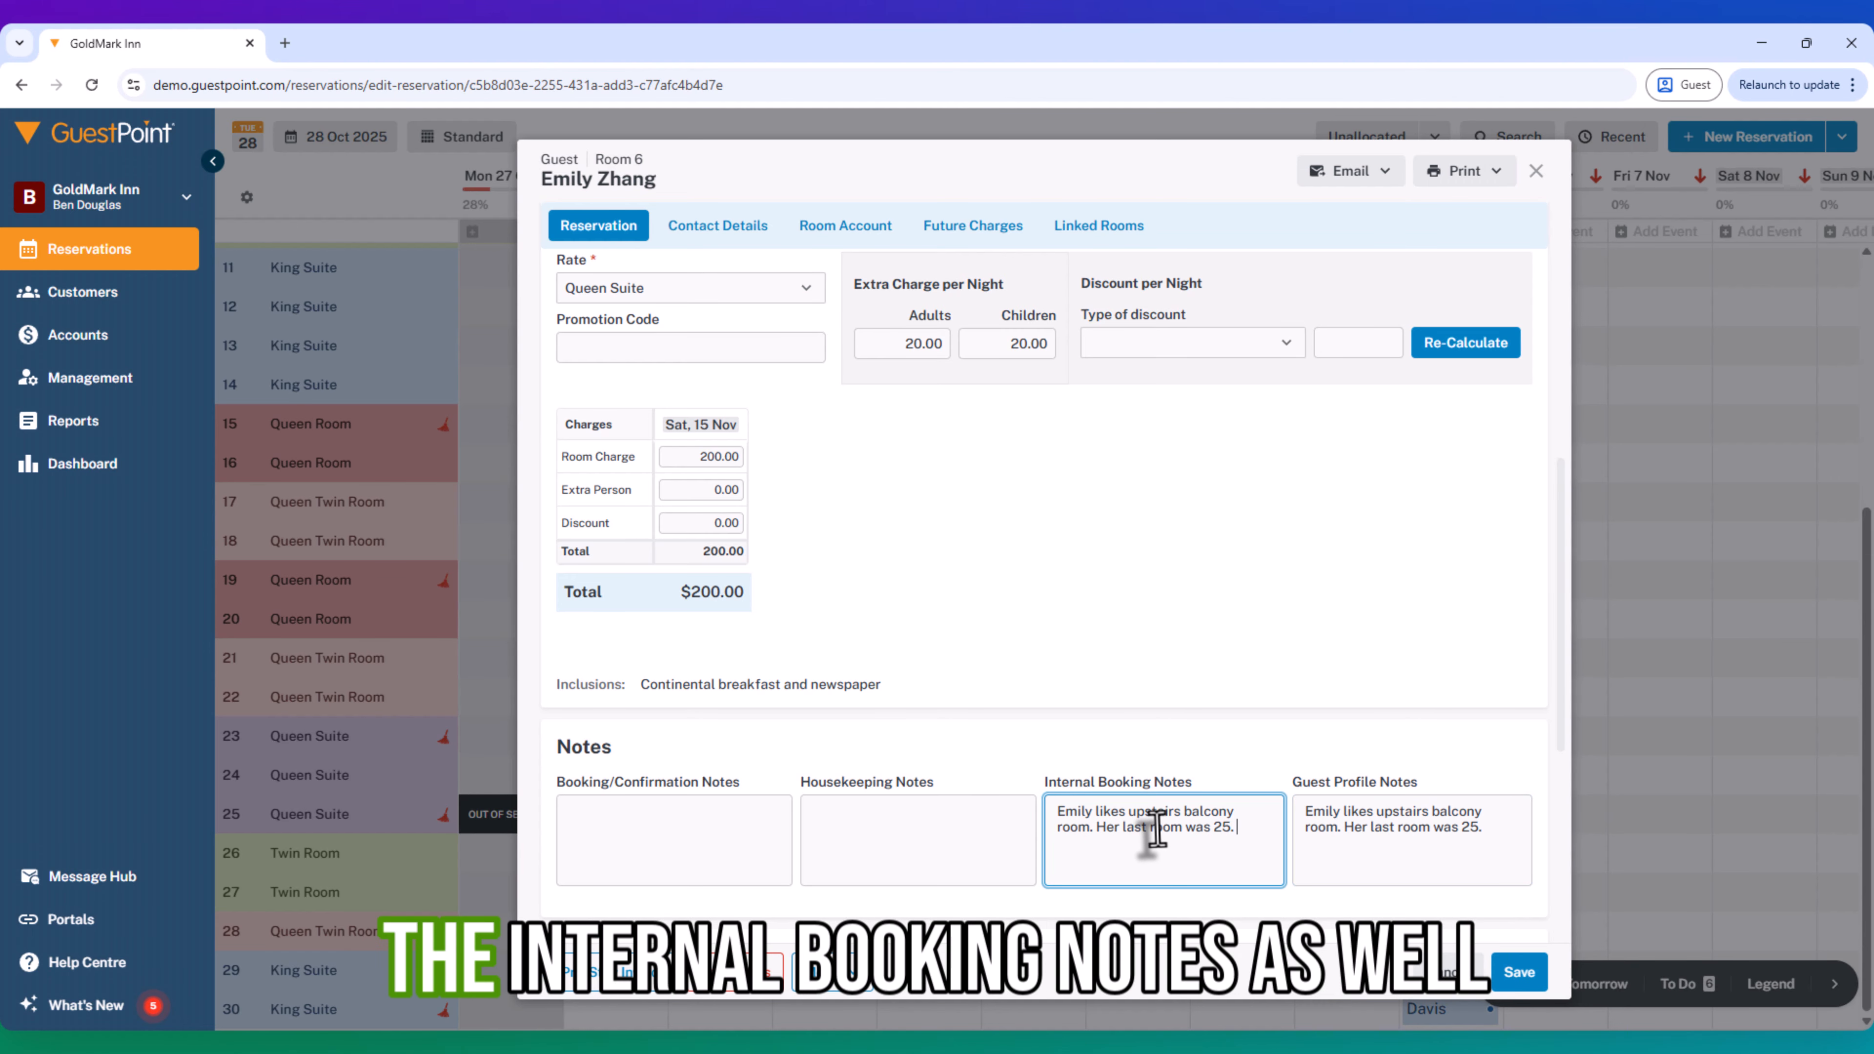
# - Insert "Do not move." at the start of the internal booking note and save the reservation
pyautogui.click(1049, 818)
pyautogui.write('Do not movbe')
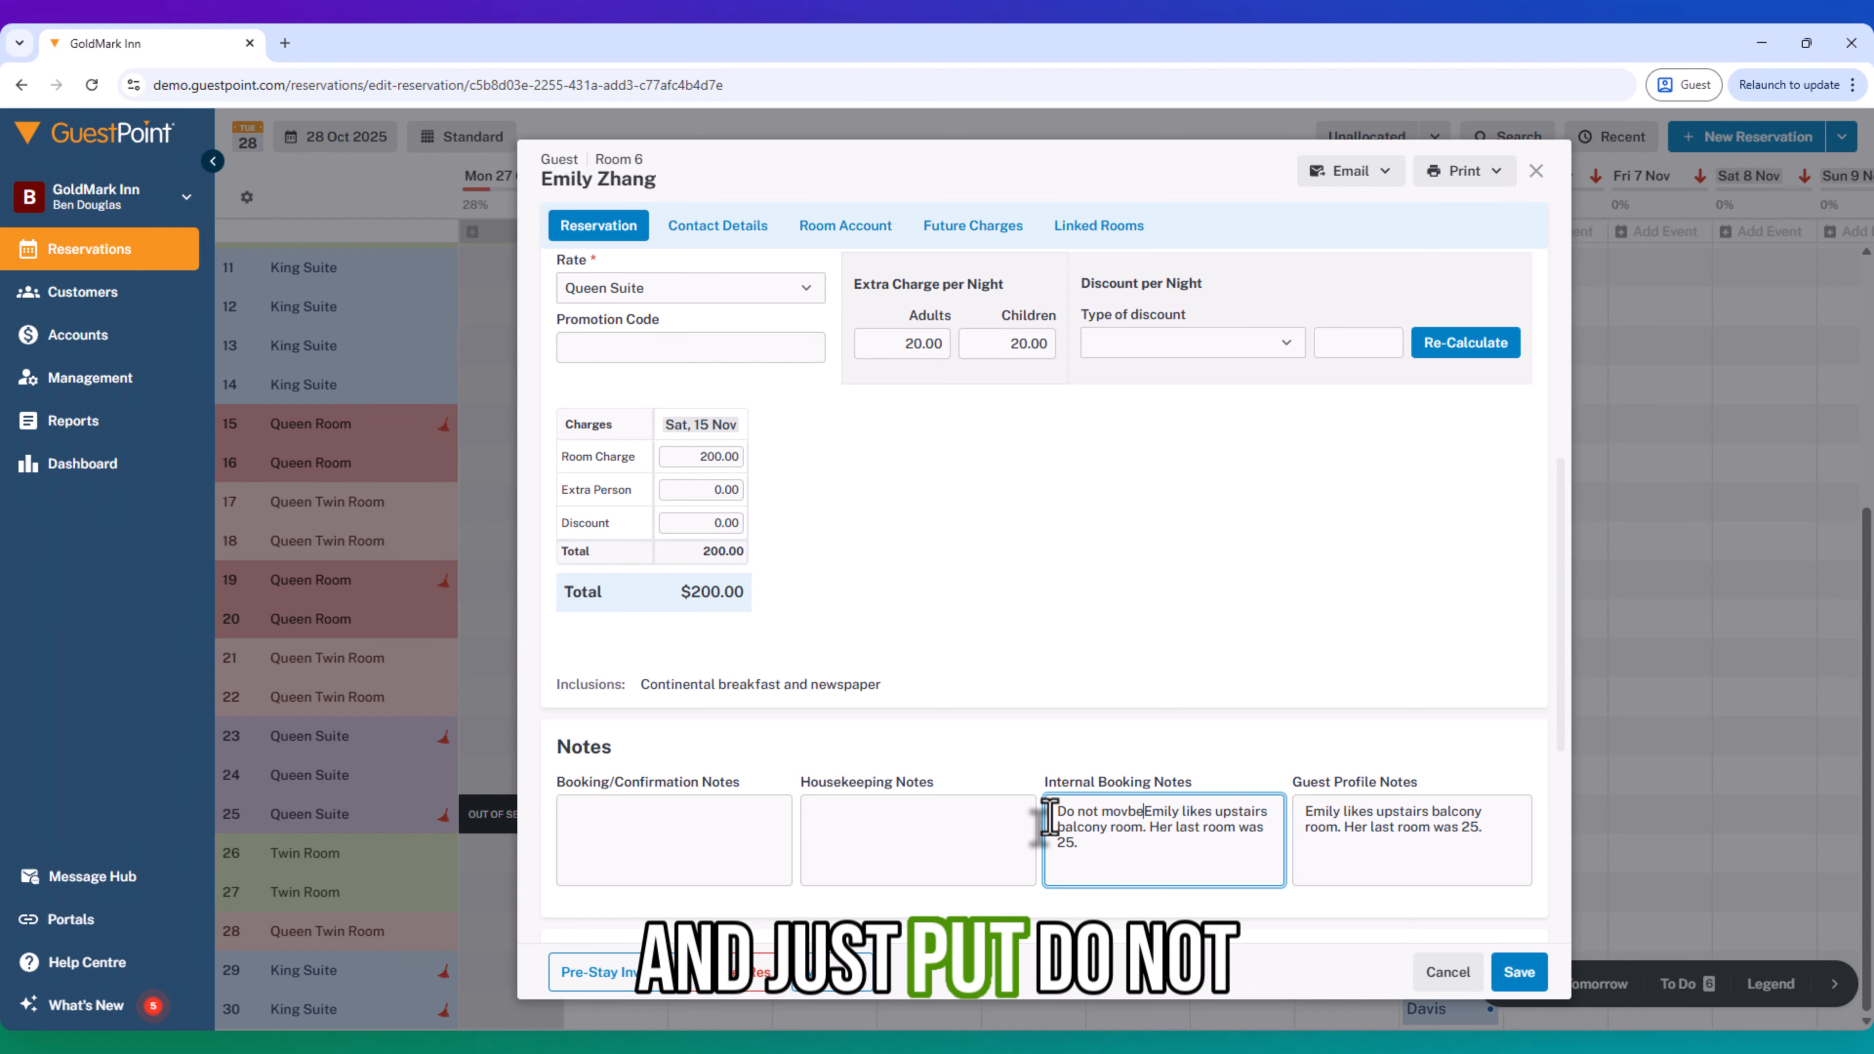
pyautogui.press('BackSpace')
pyautogui.press('BackSpace')
pyautogui.write('e.')
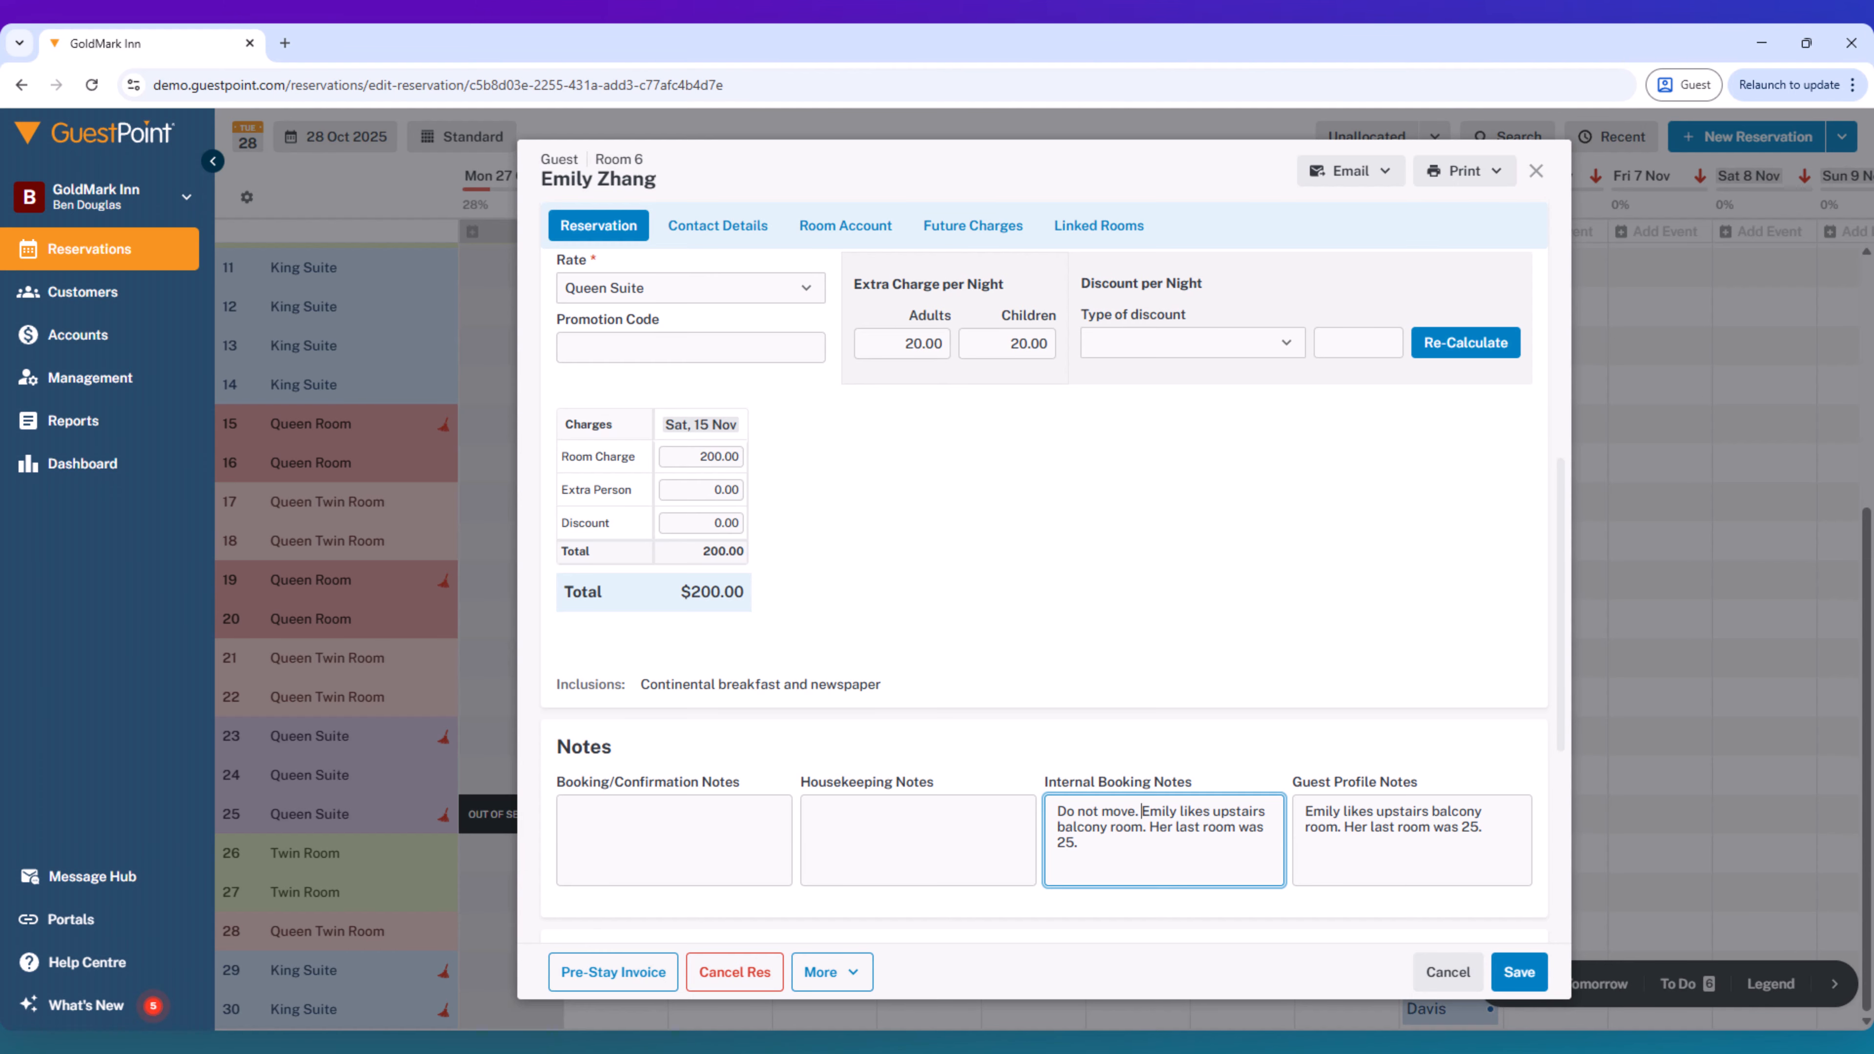
pyautogui.click(1521, 973)
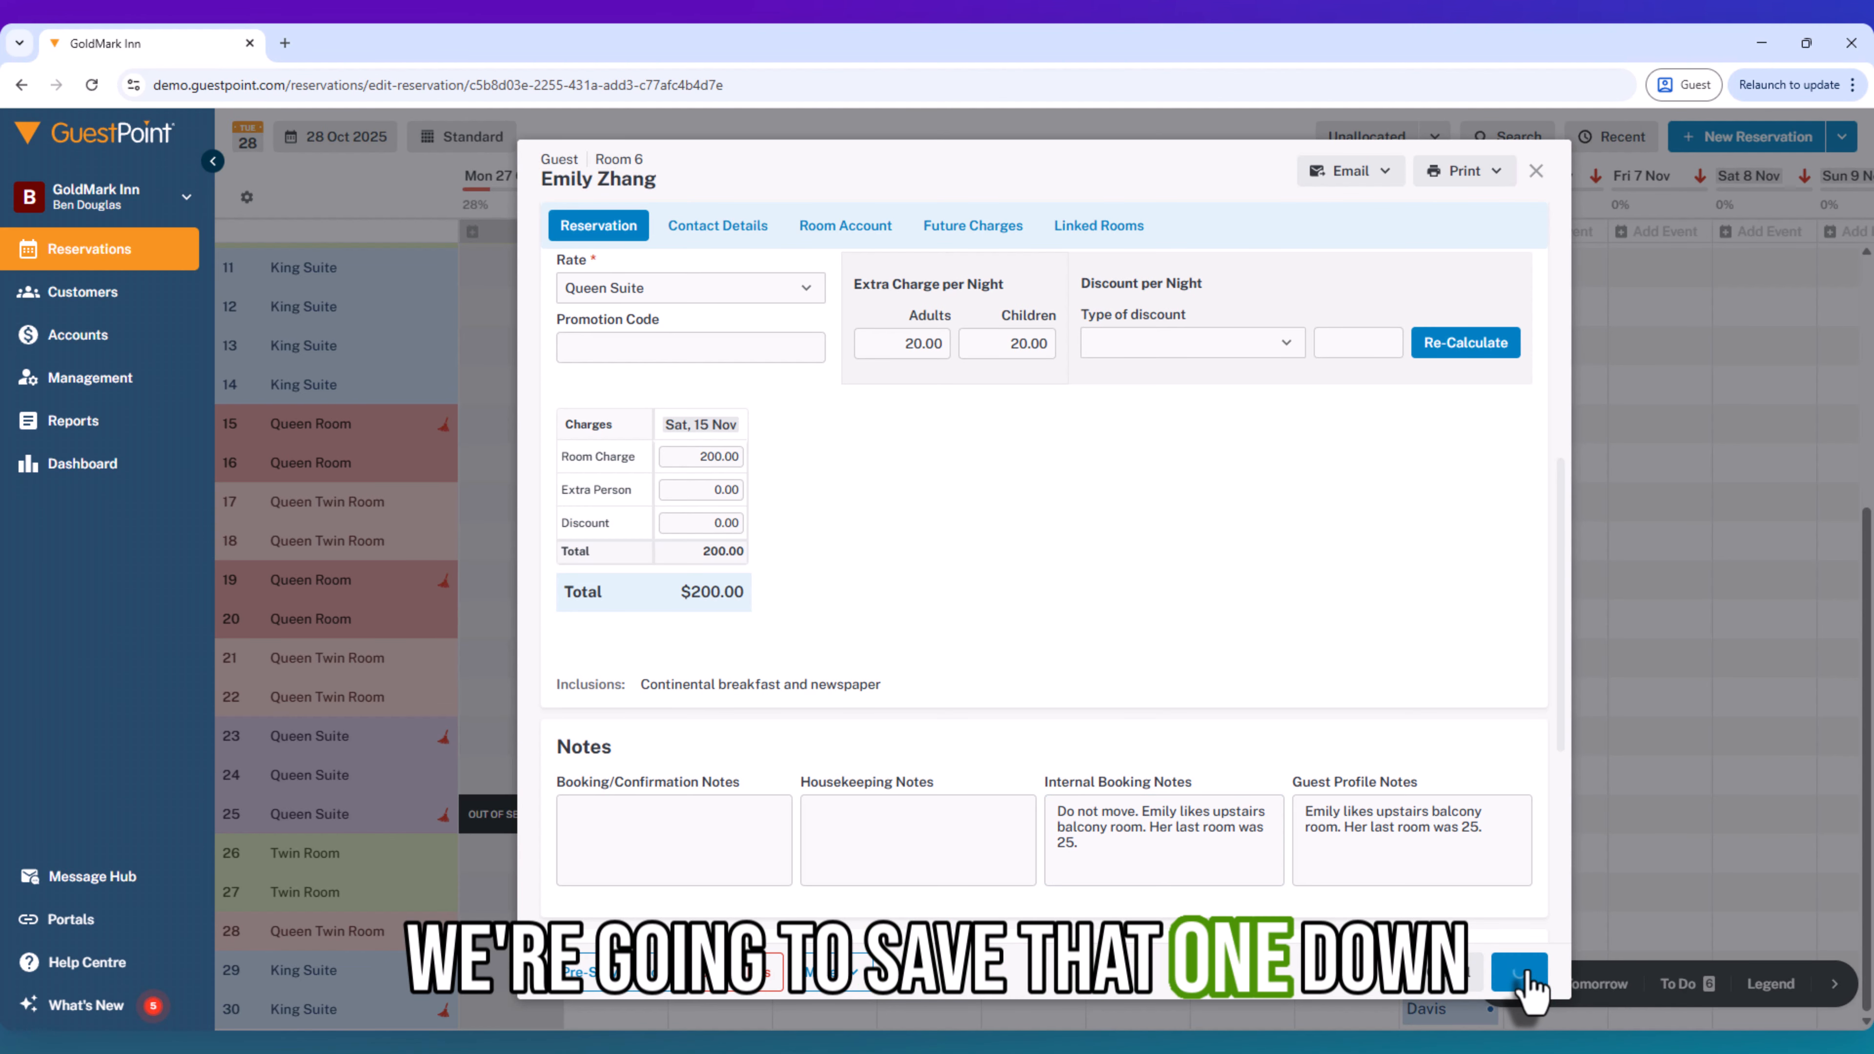